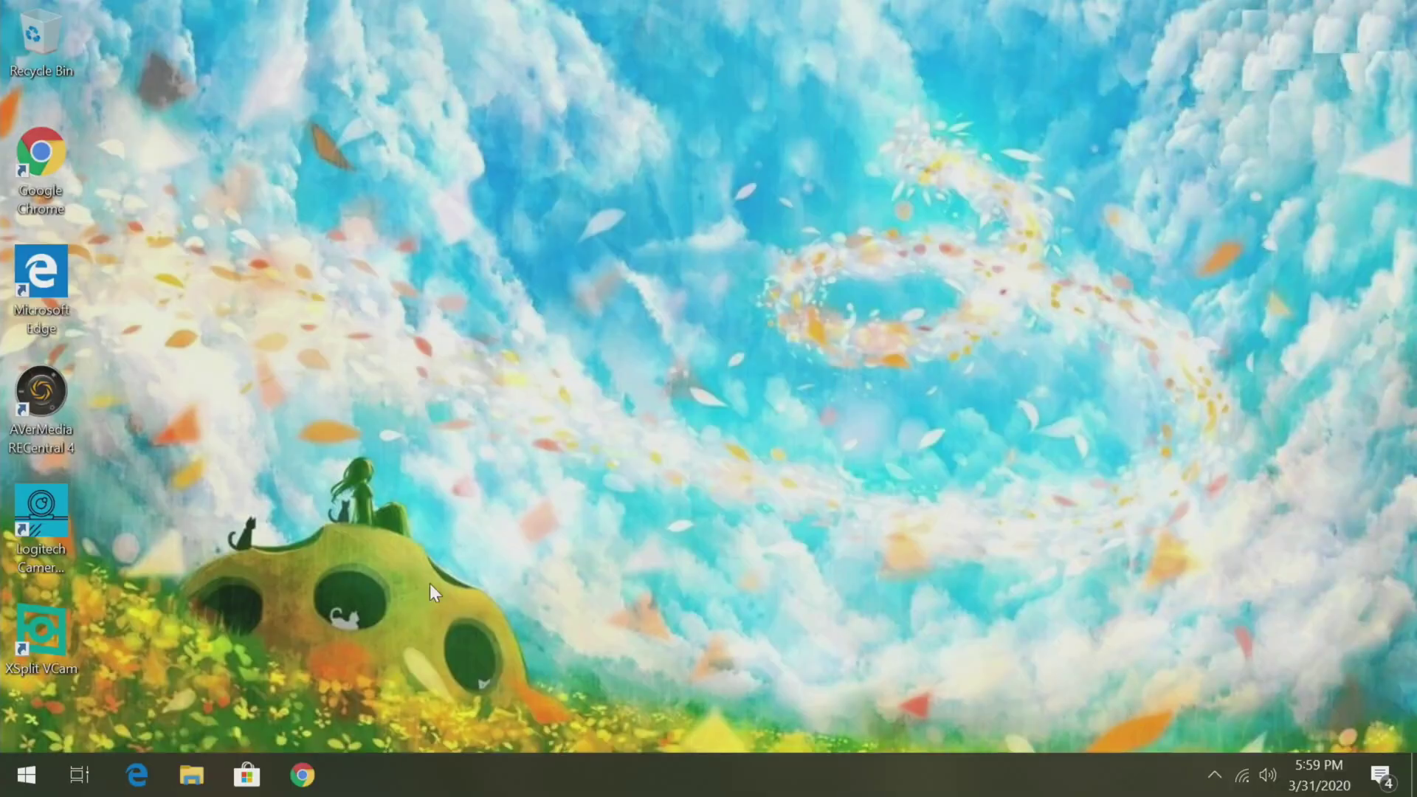
Step: Launch Google Chrome and go to amd.com
click(314, 793)
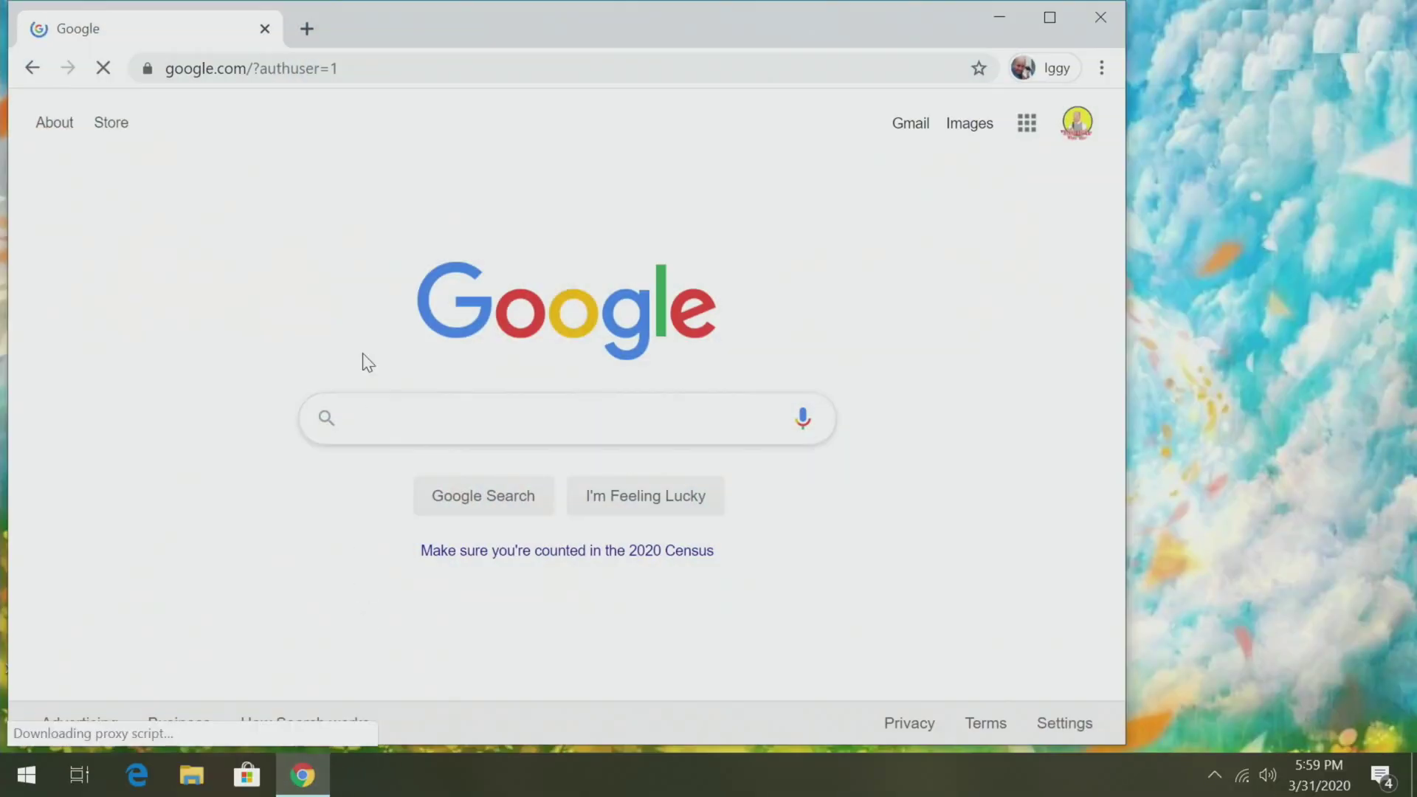
click(330, 70)
text(amd)
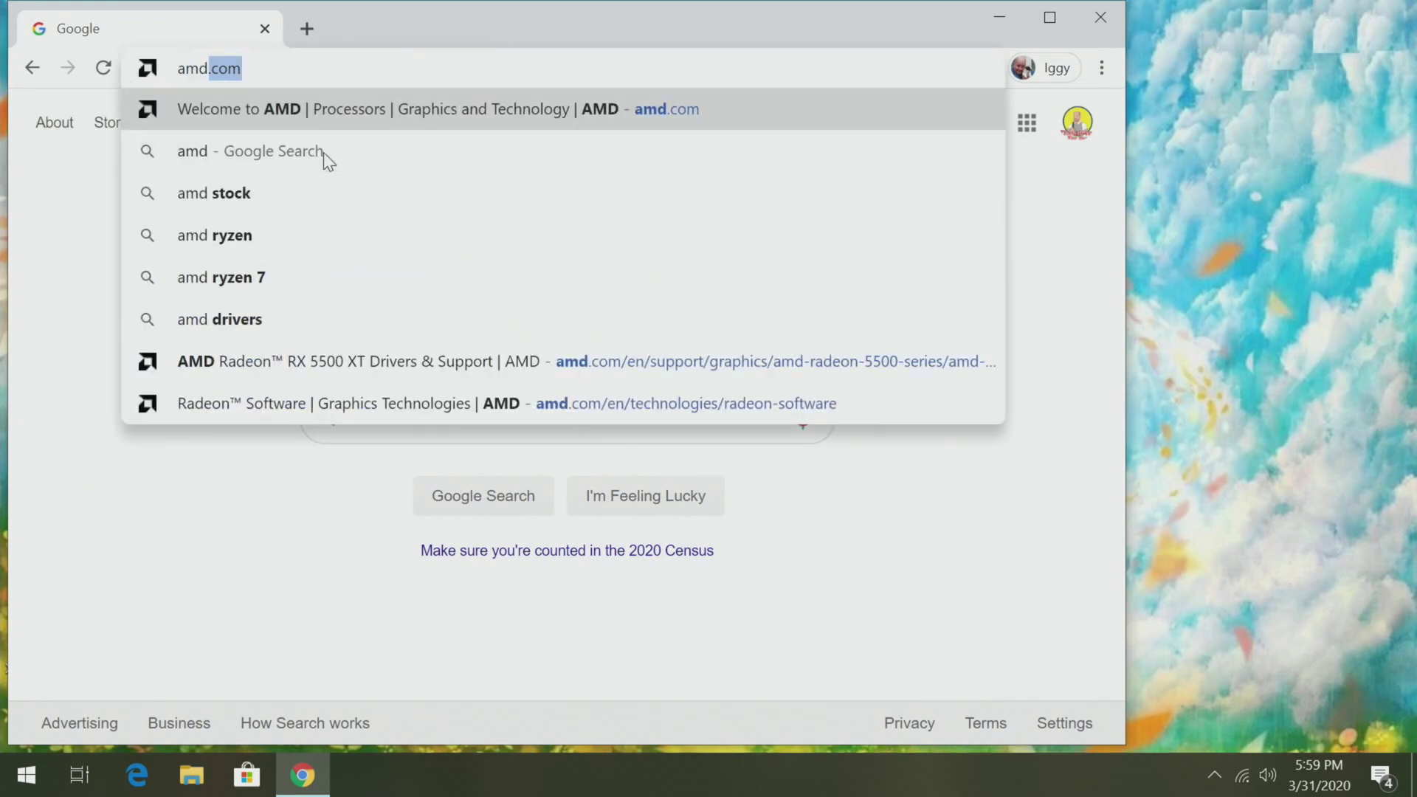
key(Return)
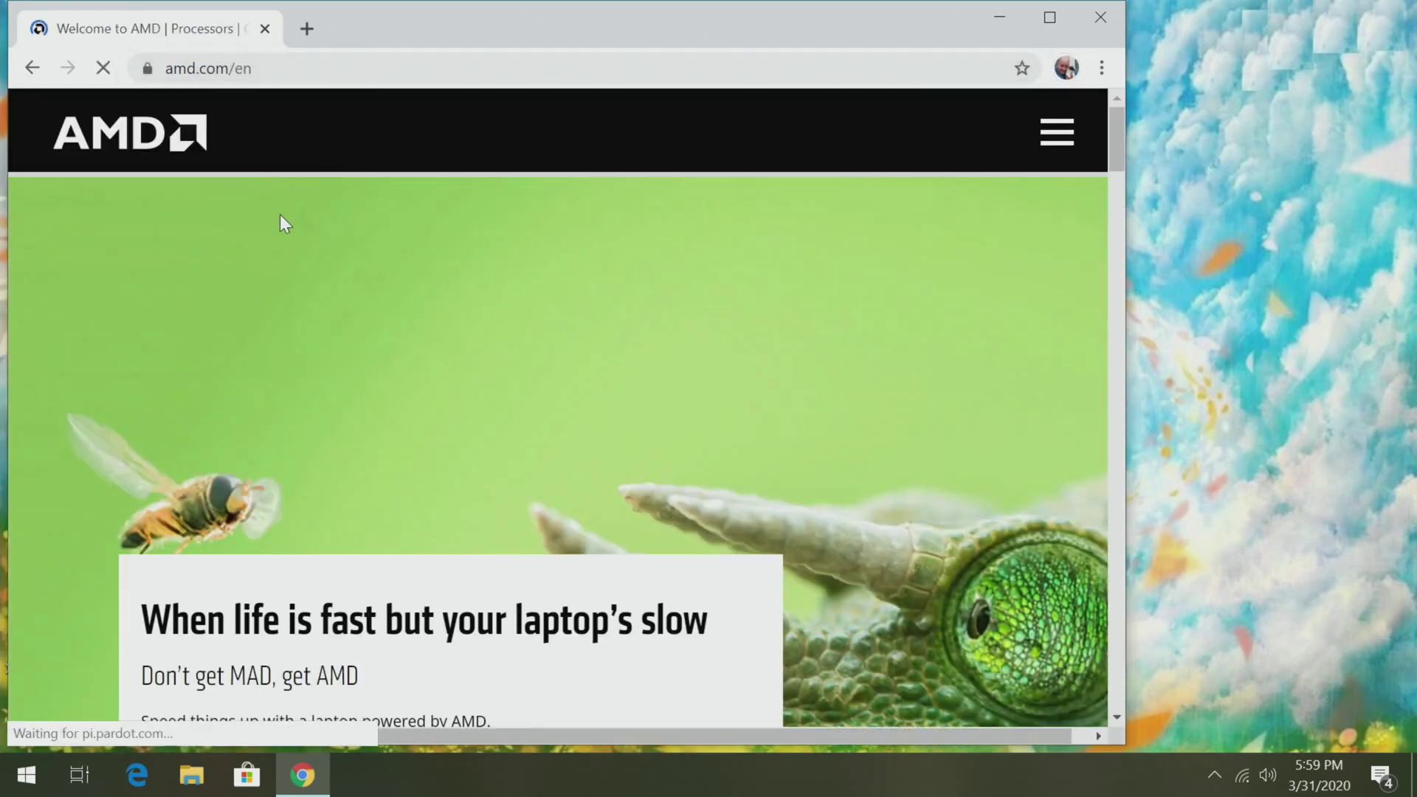
Step: Open the AMD Drivers and Support page from the site's navigation
click(1054, 139)
scroll(177, 395, down, 7)
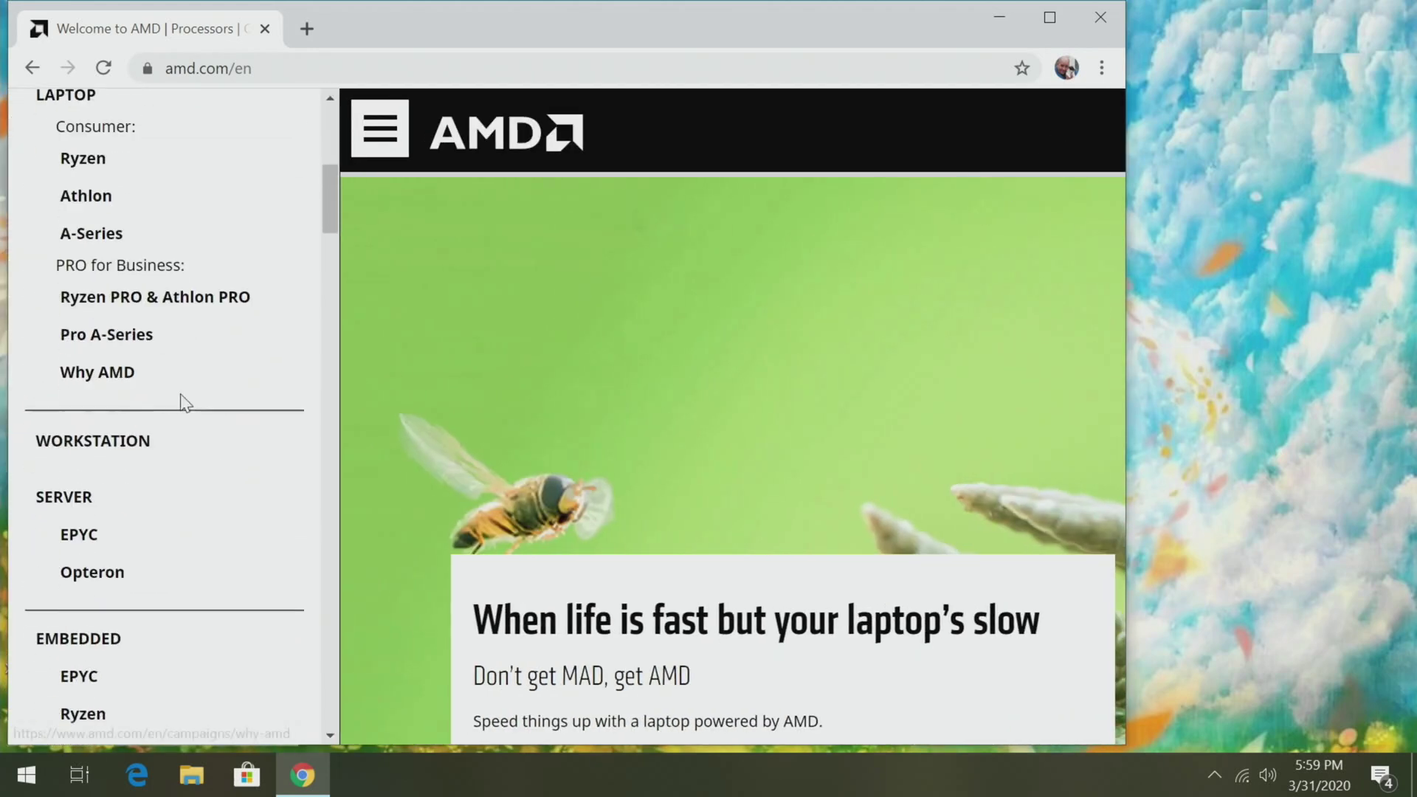
scroll(181, 414, down, 7)
scroll(163, 422, down, 1)
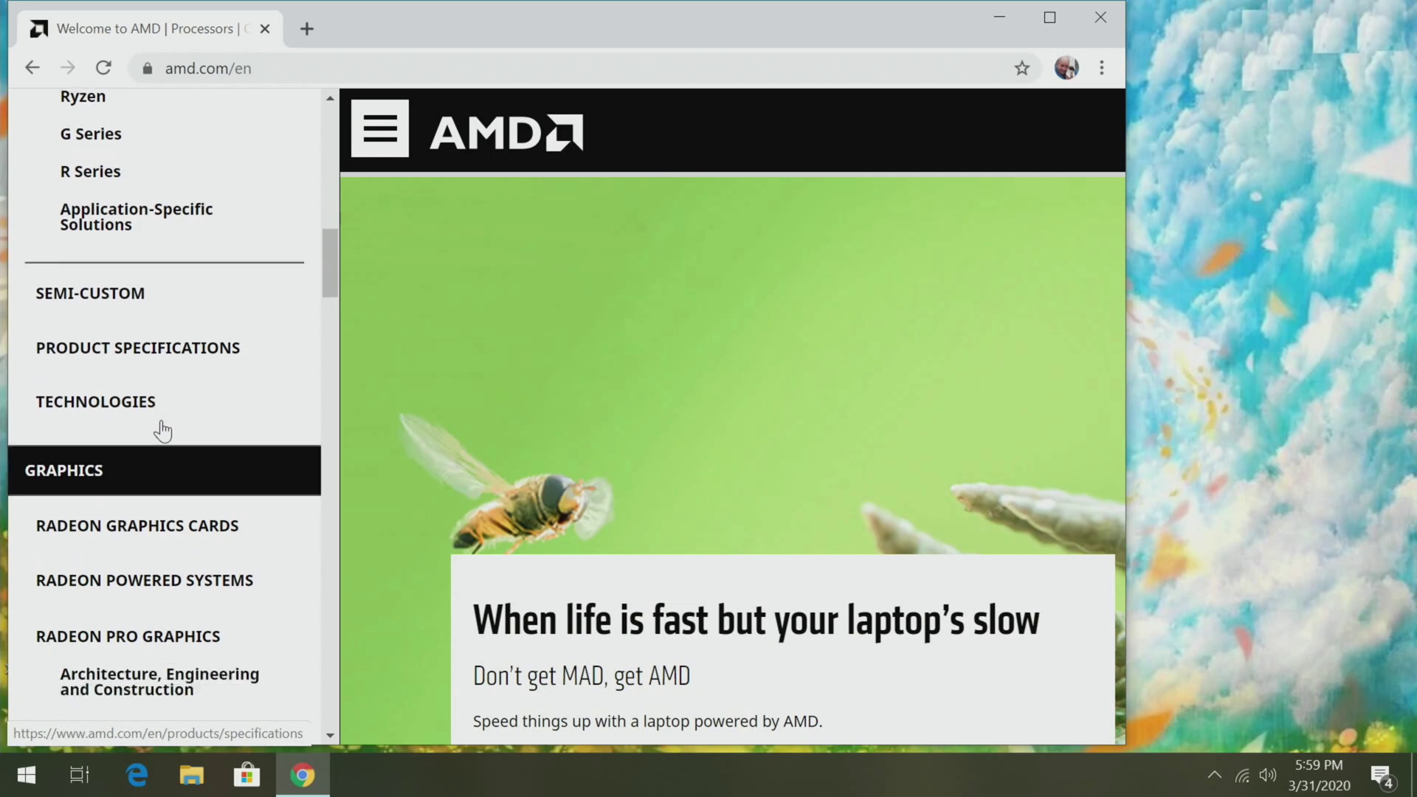
scroll(133, 376, down, 15)
click(104, 315)
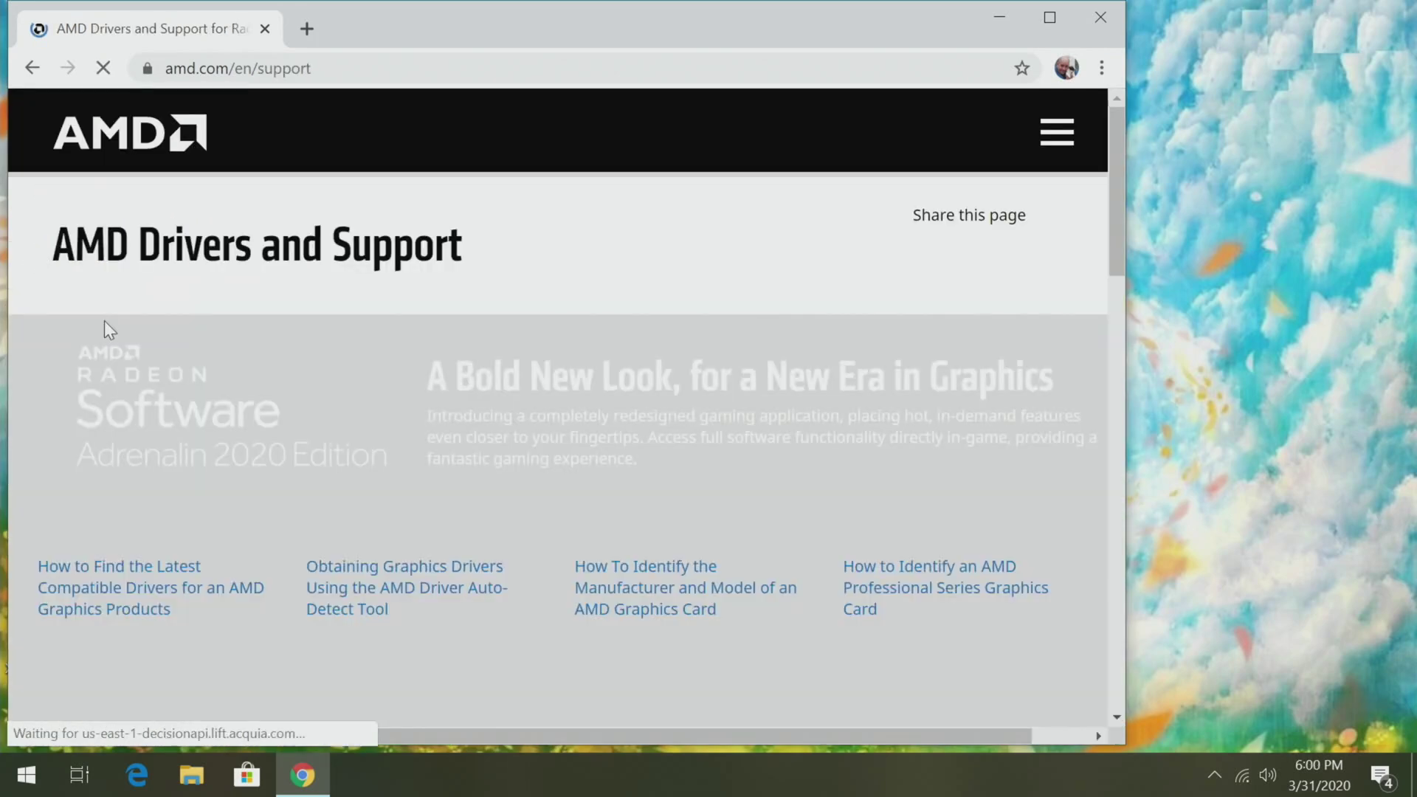
Step: Select Graphics, AMD Radeon 5500 Series, AMD Radeon RX 5500 Series and AMD Radeon RX 5500 XT as the product and submit it
scroll(507, 435, down, 6)
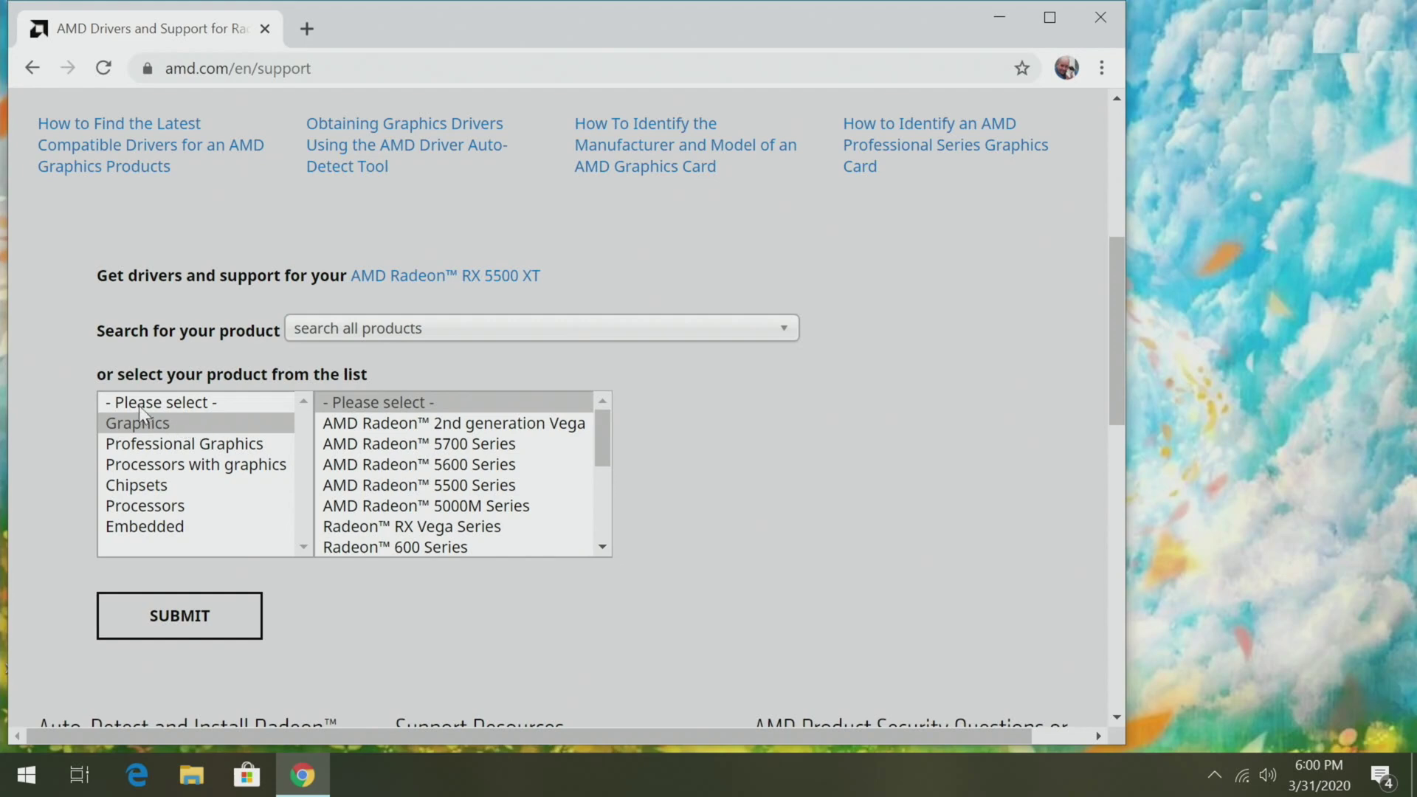
click(164, 424)
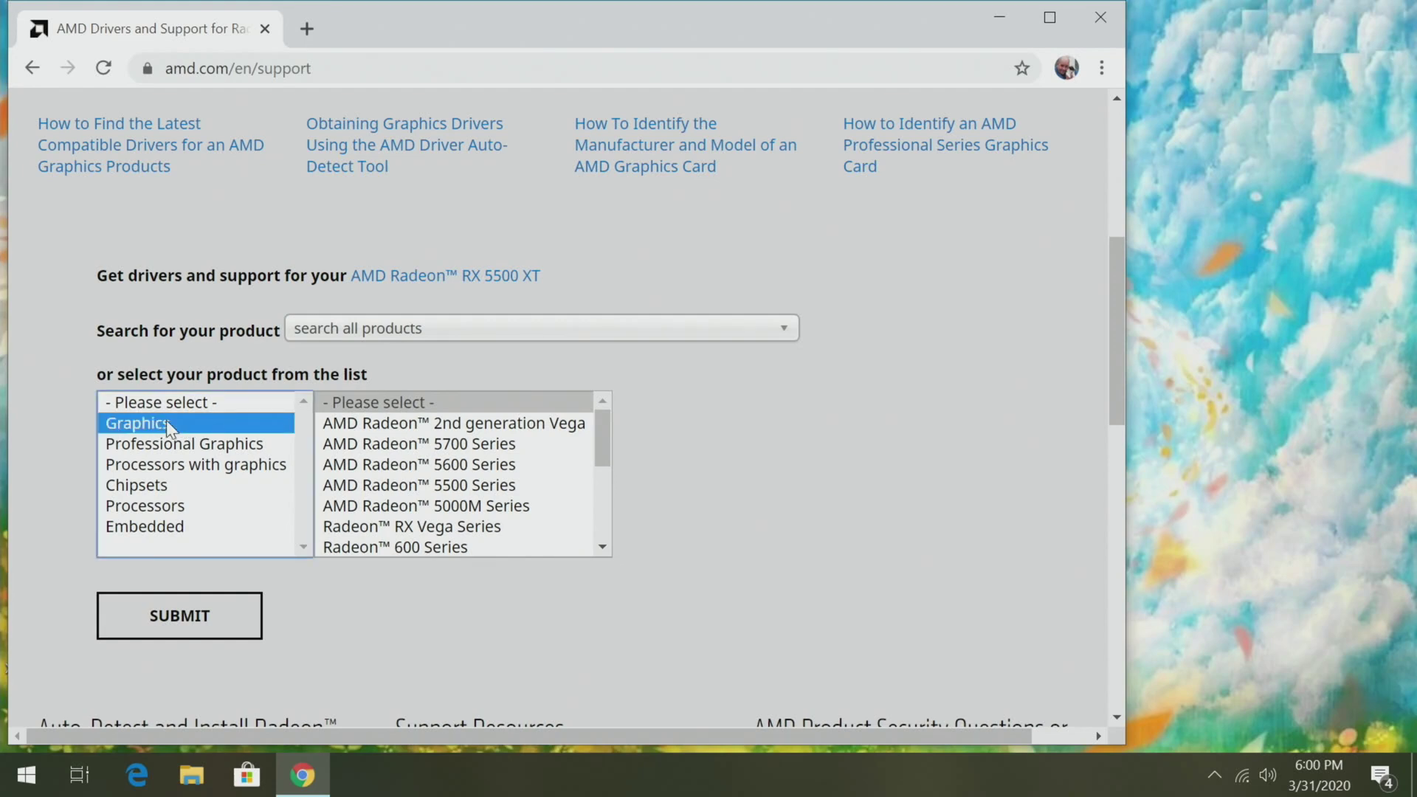
click(398, 487)
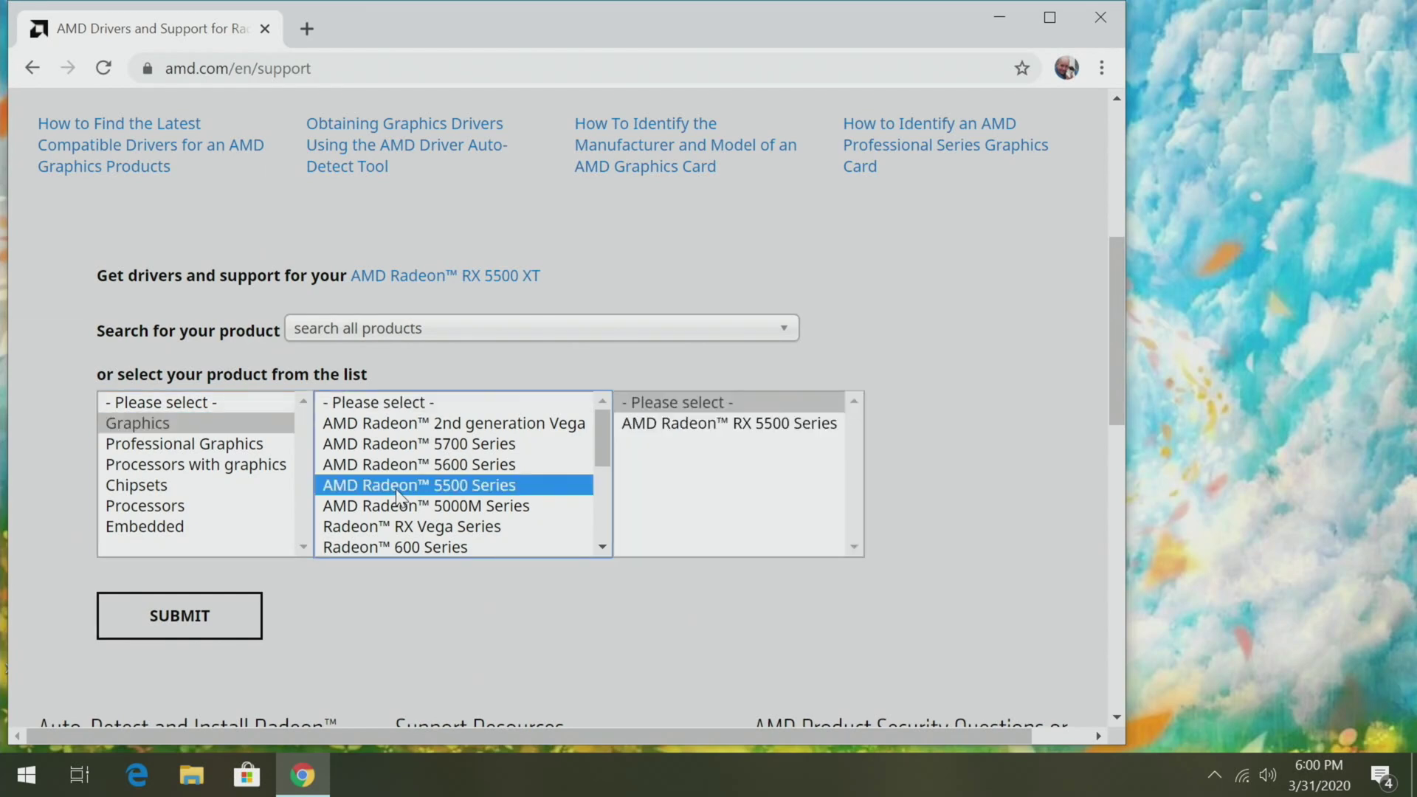
click(697, 435)
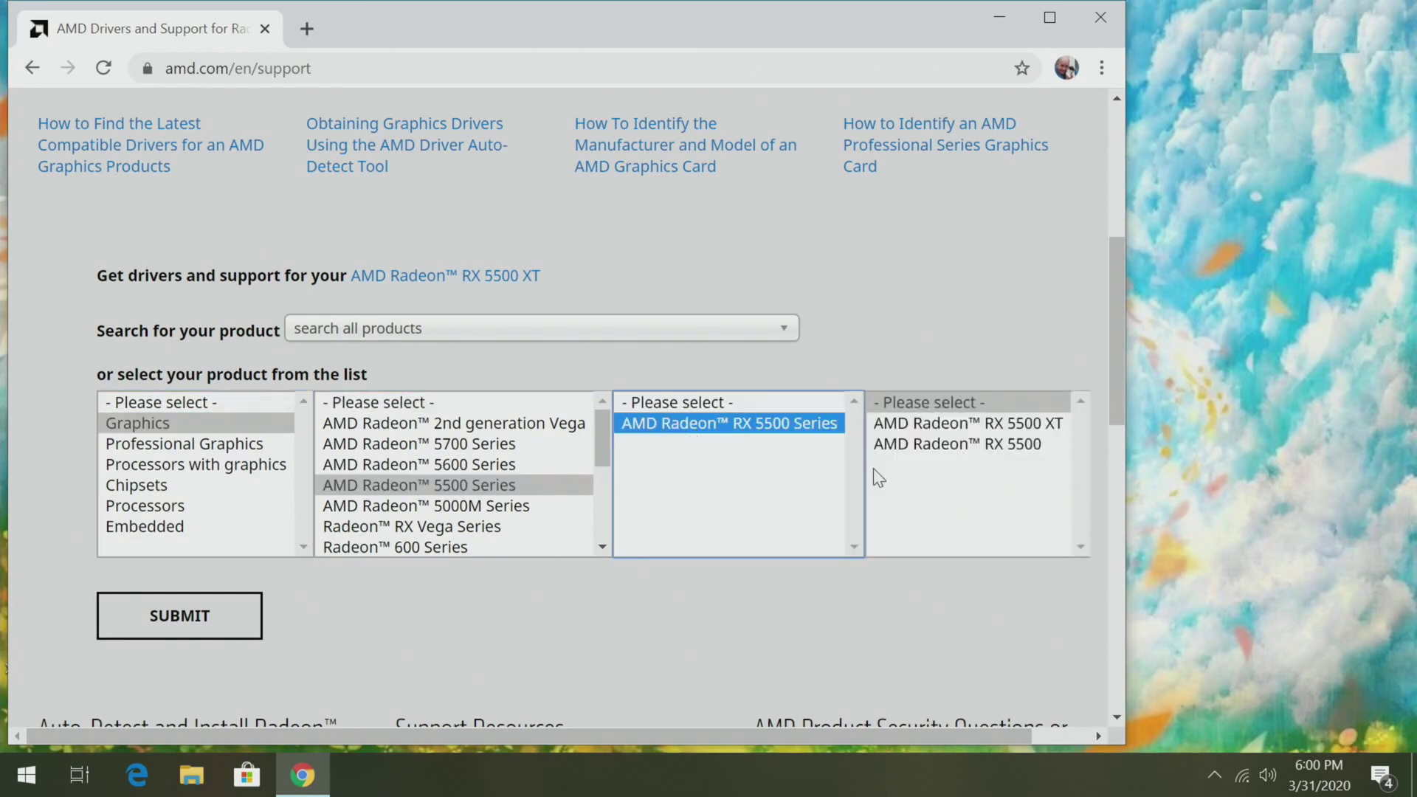
click(934, 427)
click(178, 620)
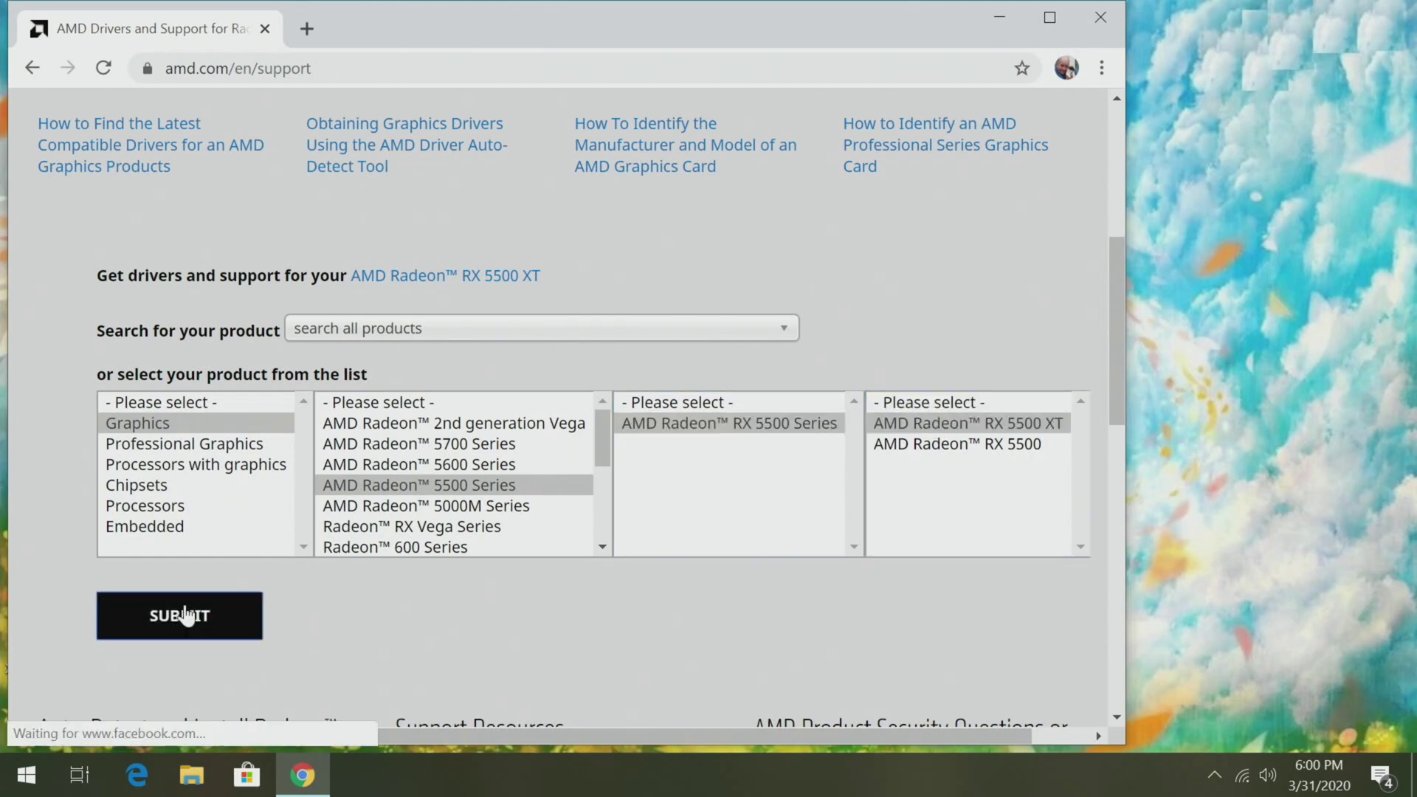
Step: Download Radeon Software Adrenalin 2020 Edition 20.3.1 Optional for Windows 10 64-Bit Edition
scroll(532, 467, down, 2)
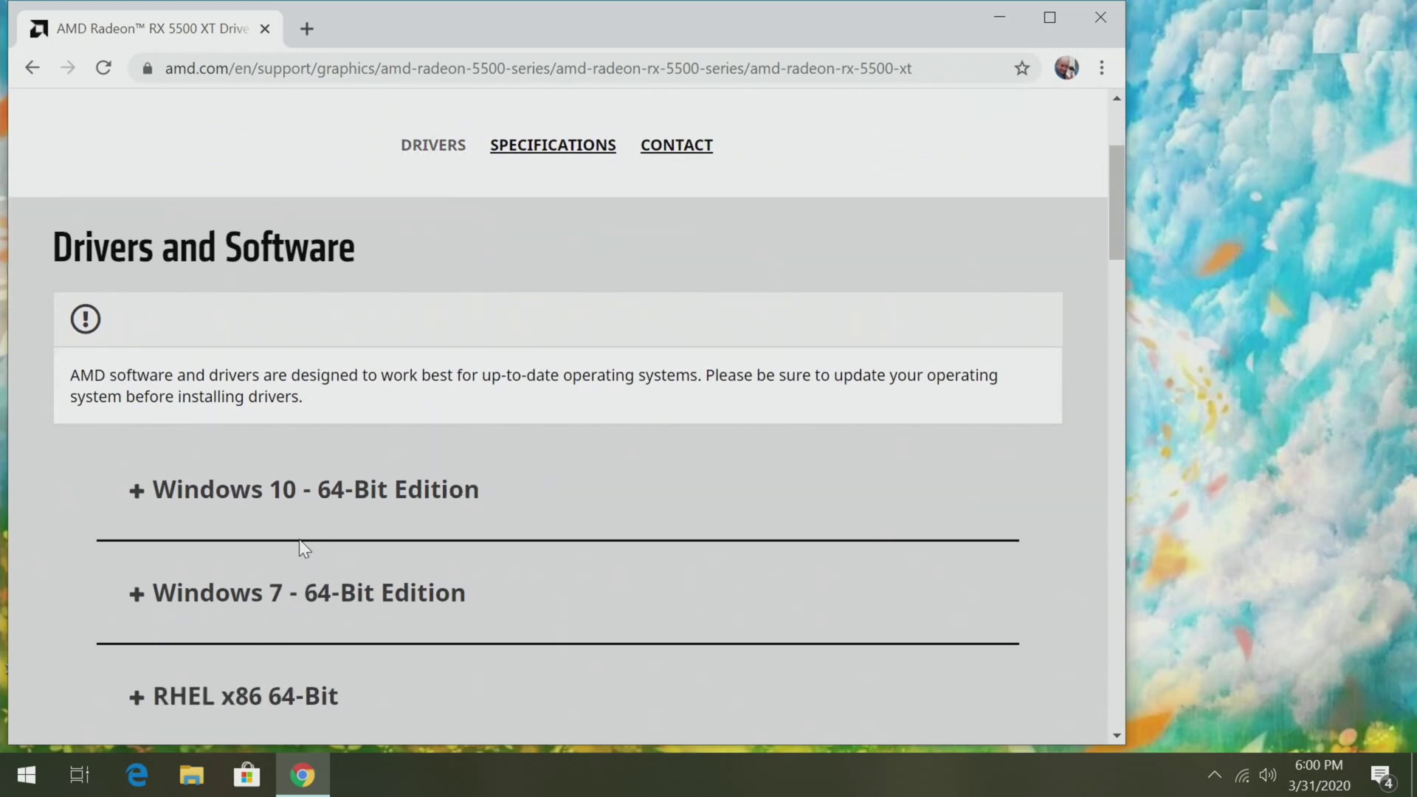
click(134, 502)
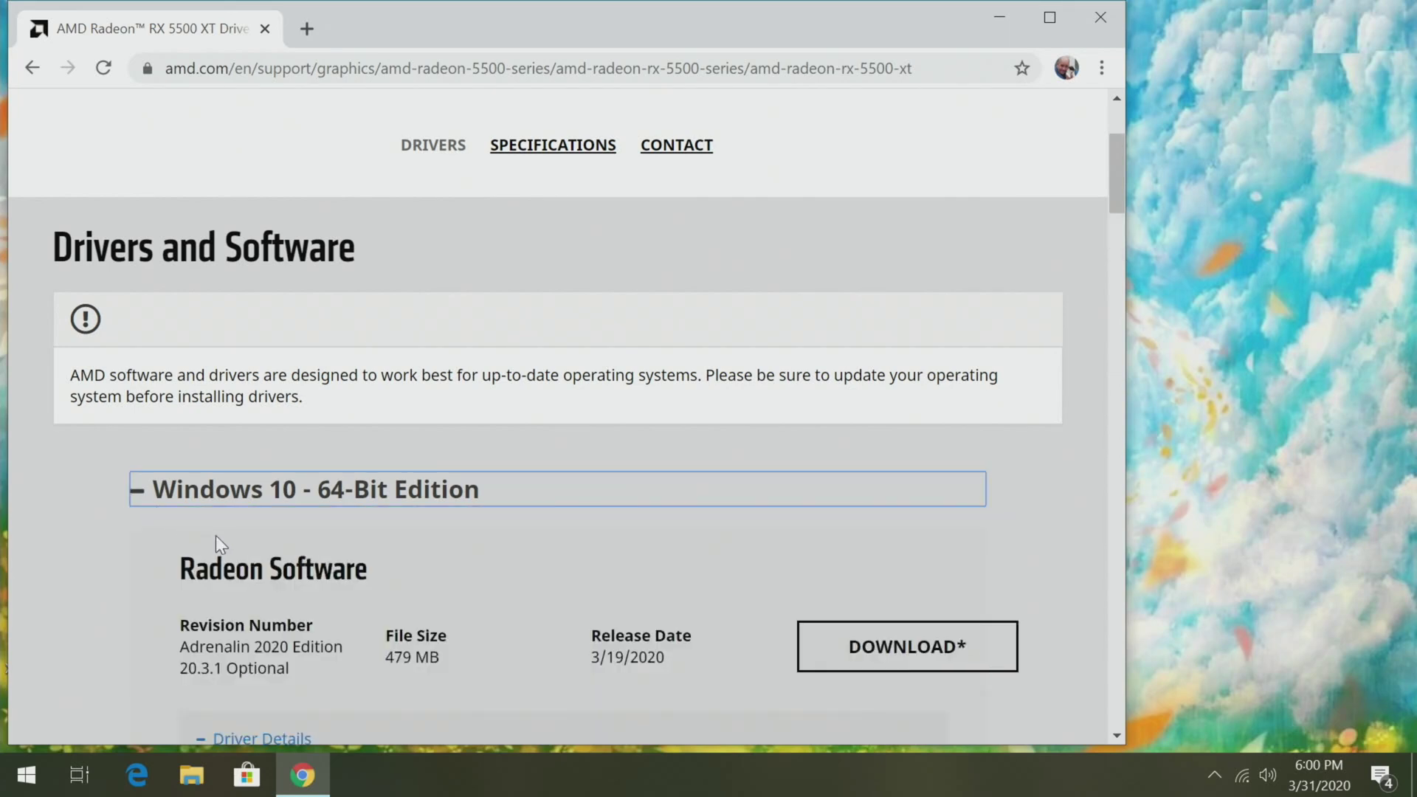
click(918, 653)
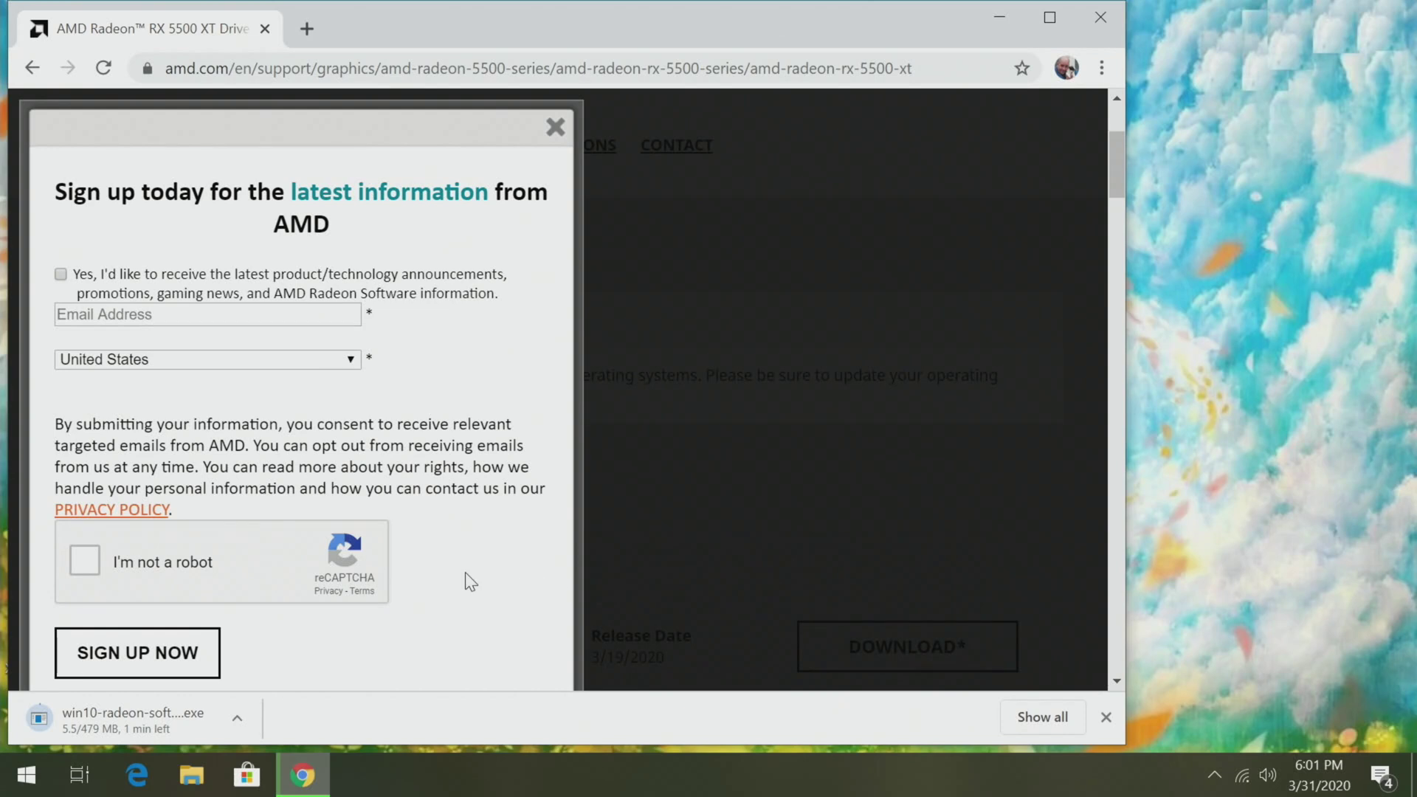
Step: Go to wagnardsoft.com and open the Display Driver Uninstaller (DDU) V18.0.2.3 release page
click(332, 68)
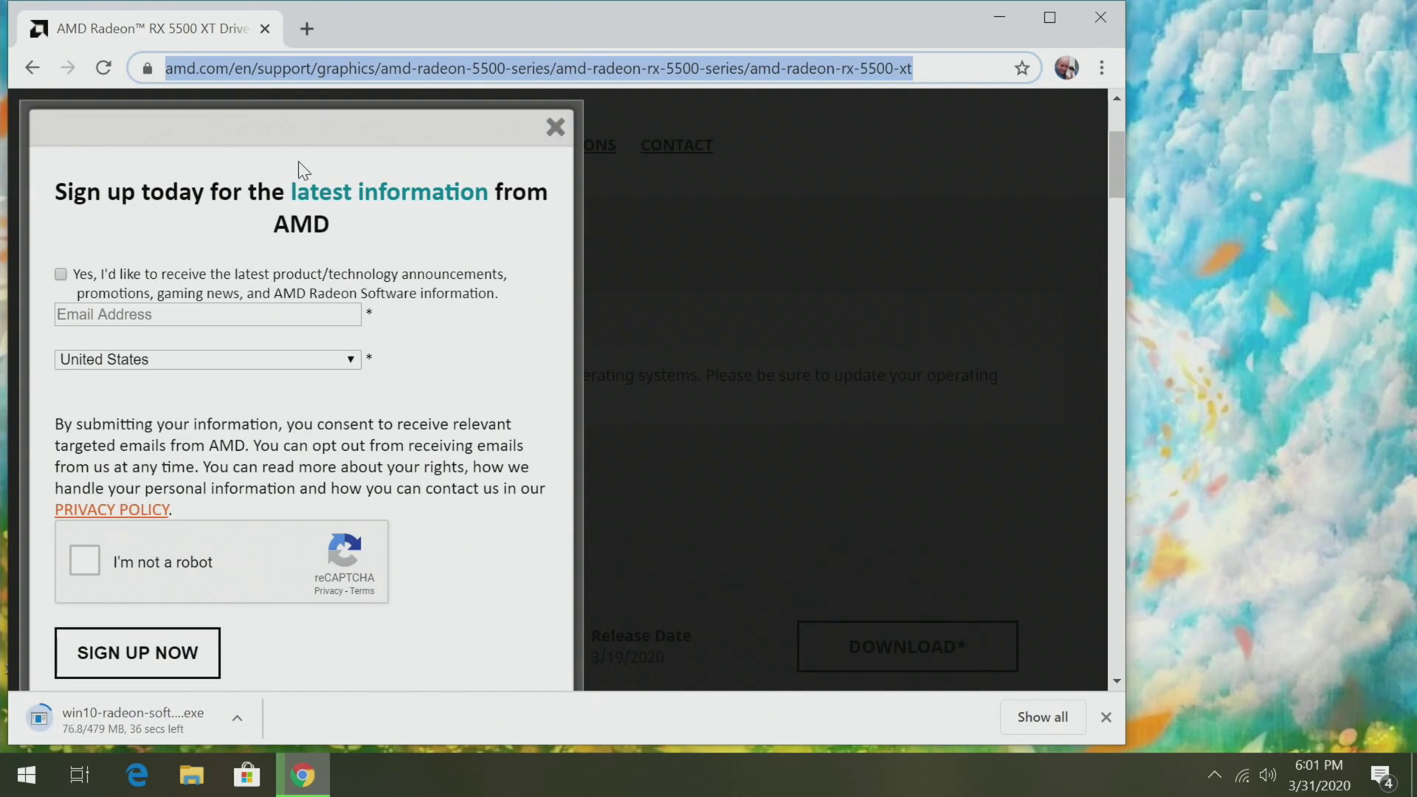
text(wagnardsoft.com)
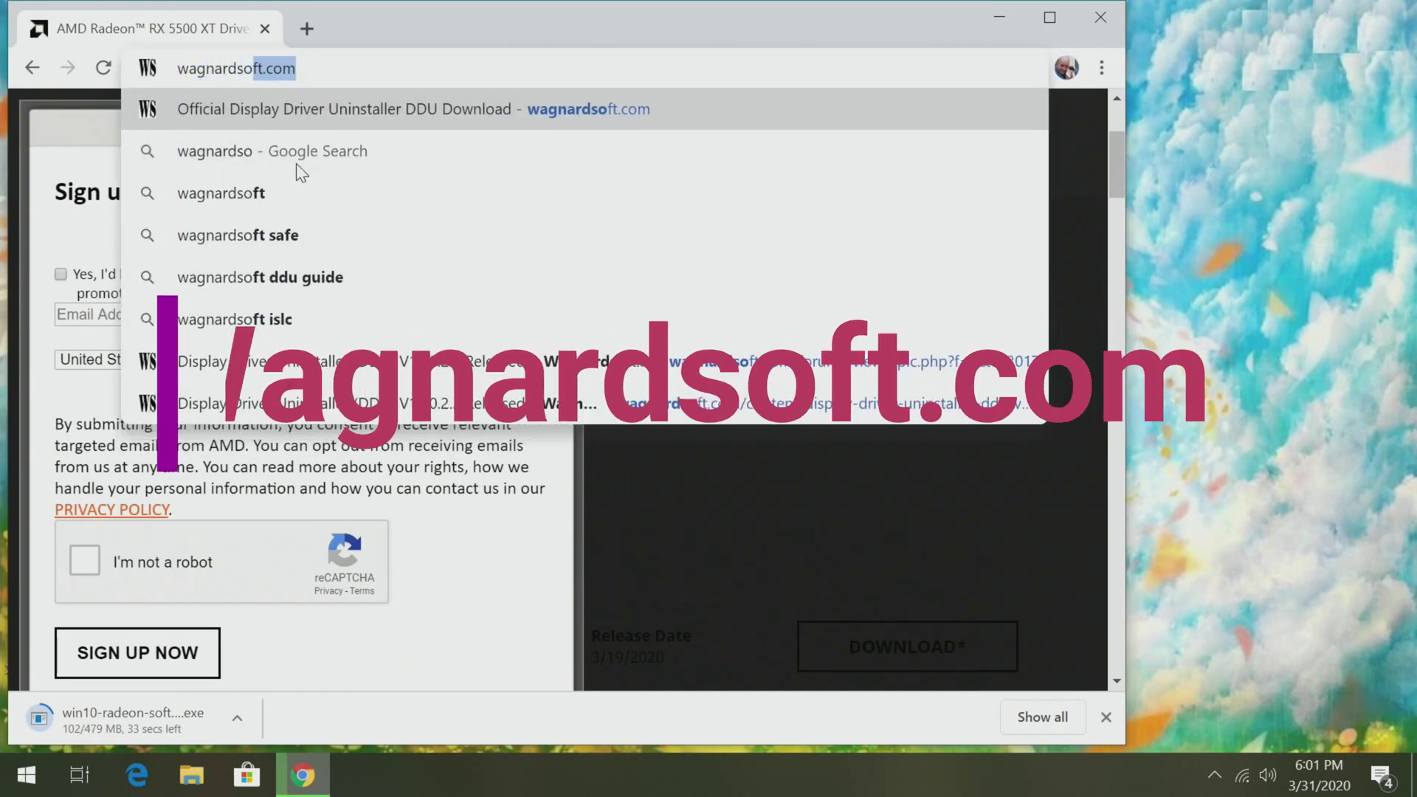
key(Return)
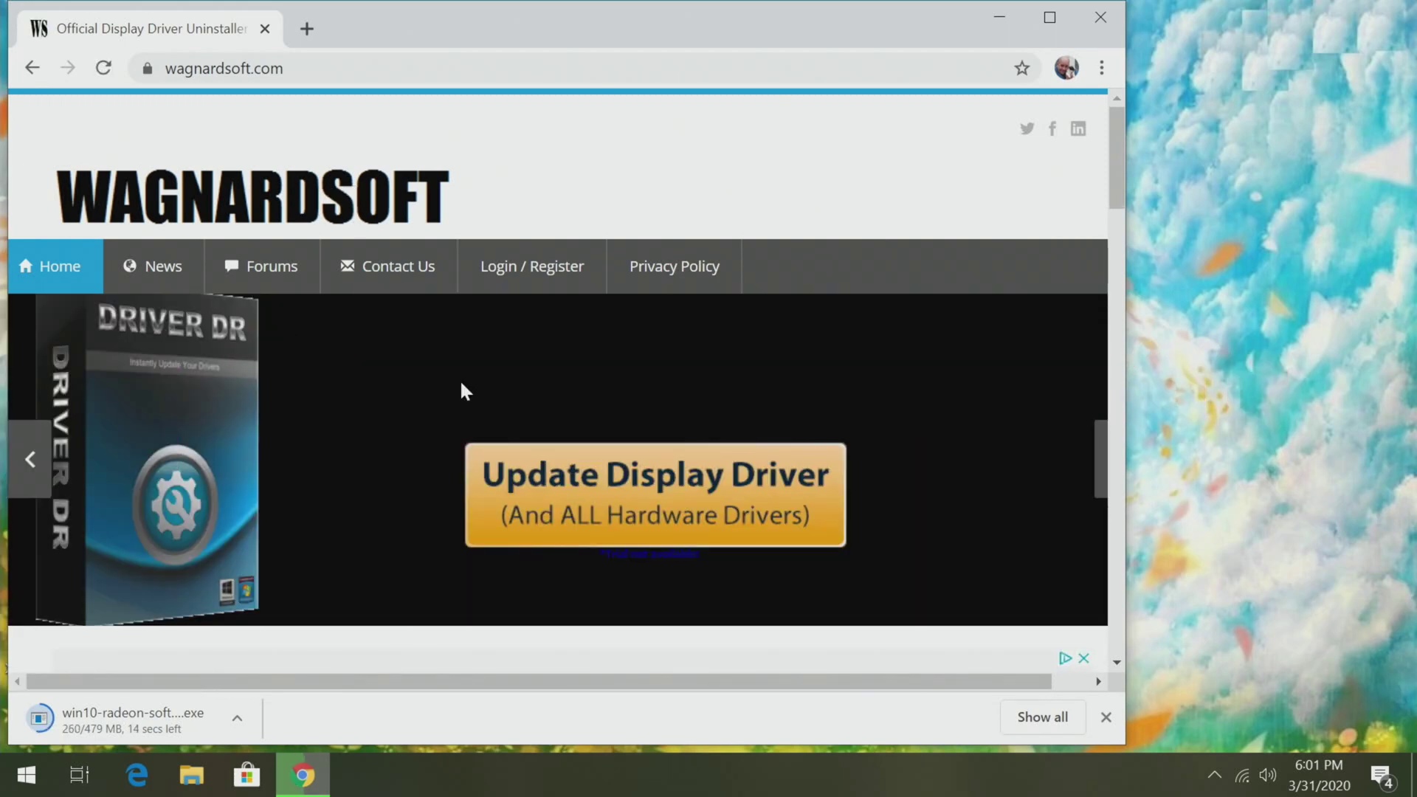
scroll(462, 391, down, 5)
scroll(450, 390, down, 4)
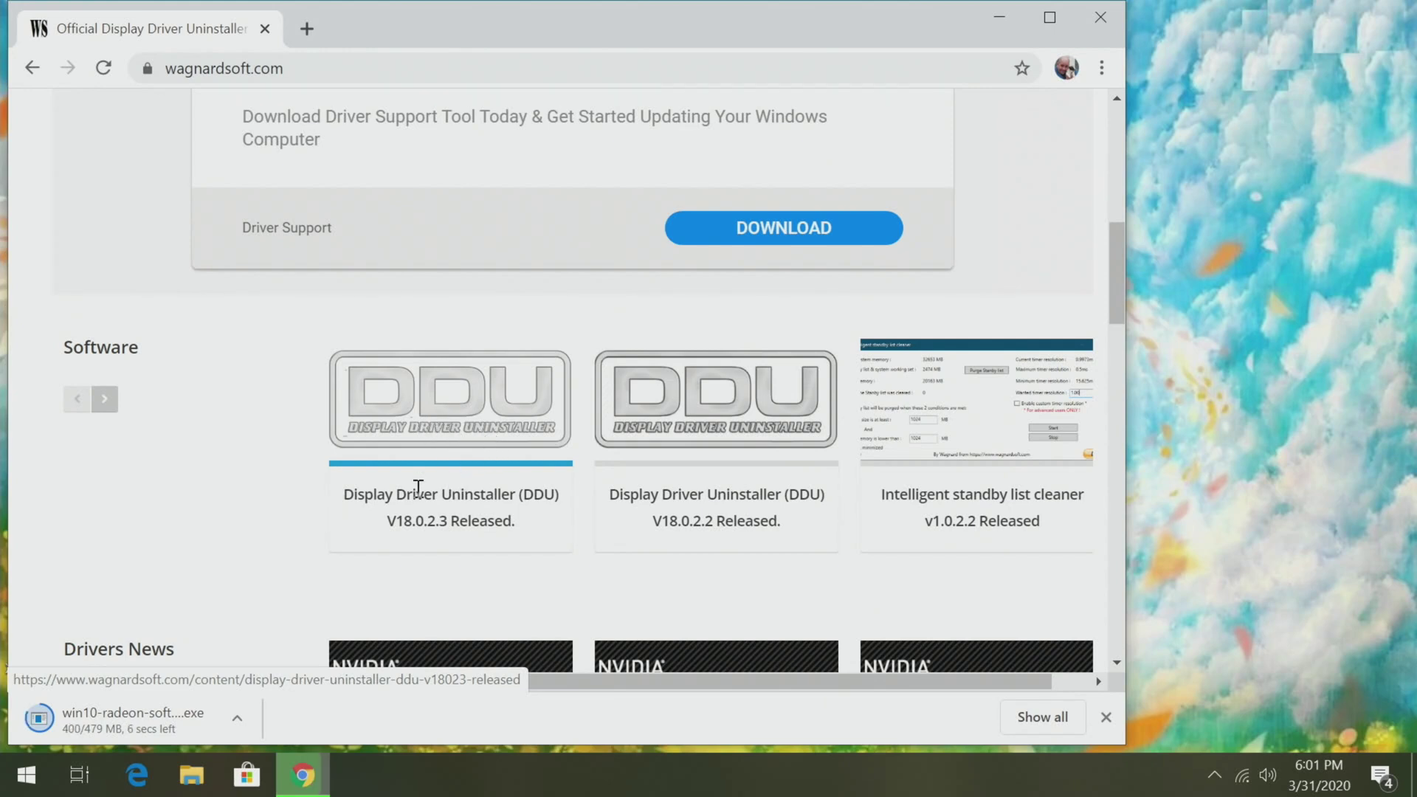
click(449, 394)
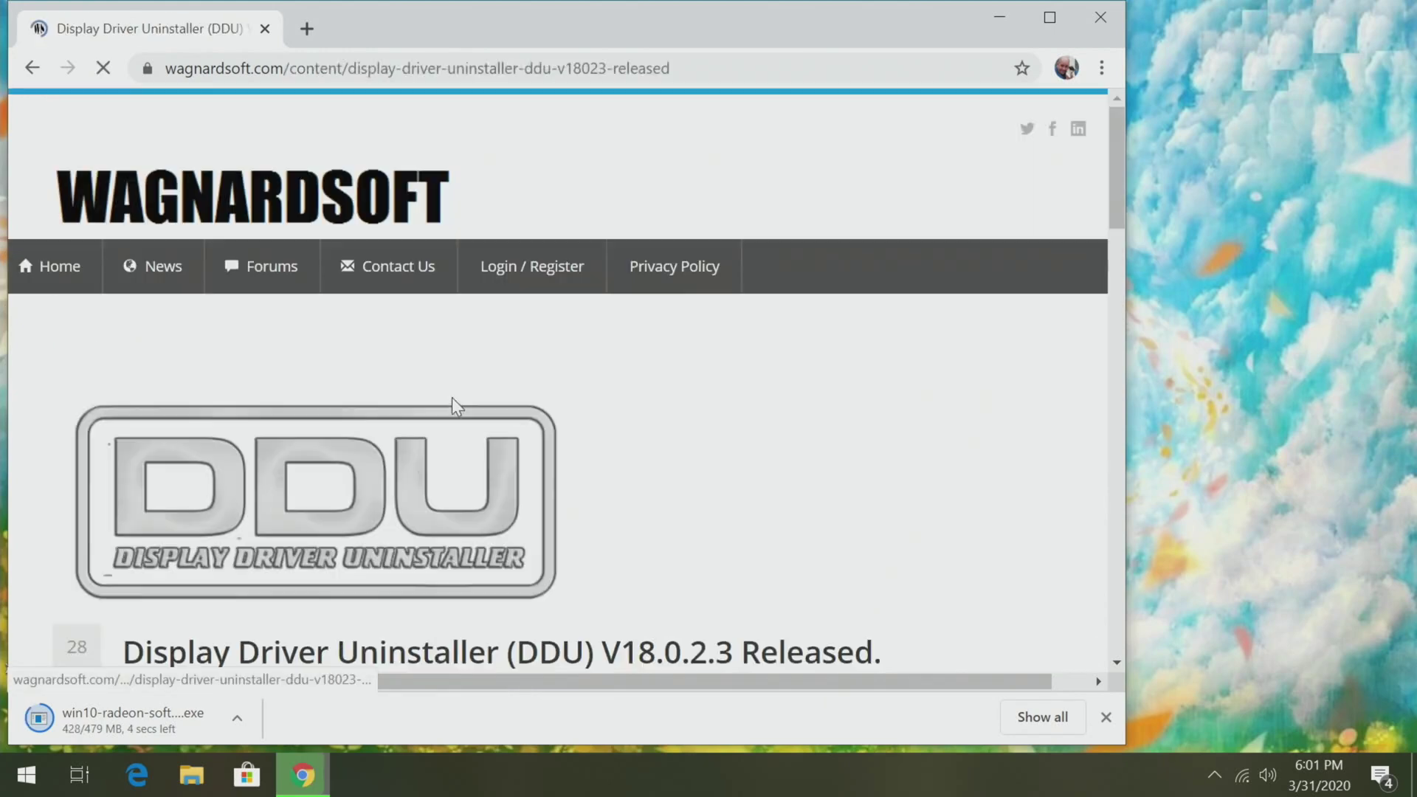
Step: Follow the release page's download and support link to the forum post and download DDU from the official download link
scroll(452, 397, down, 5)
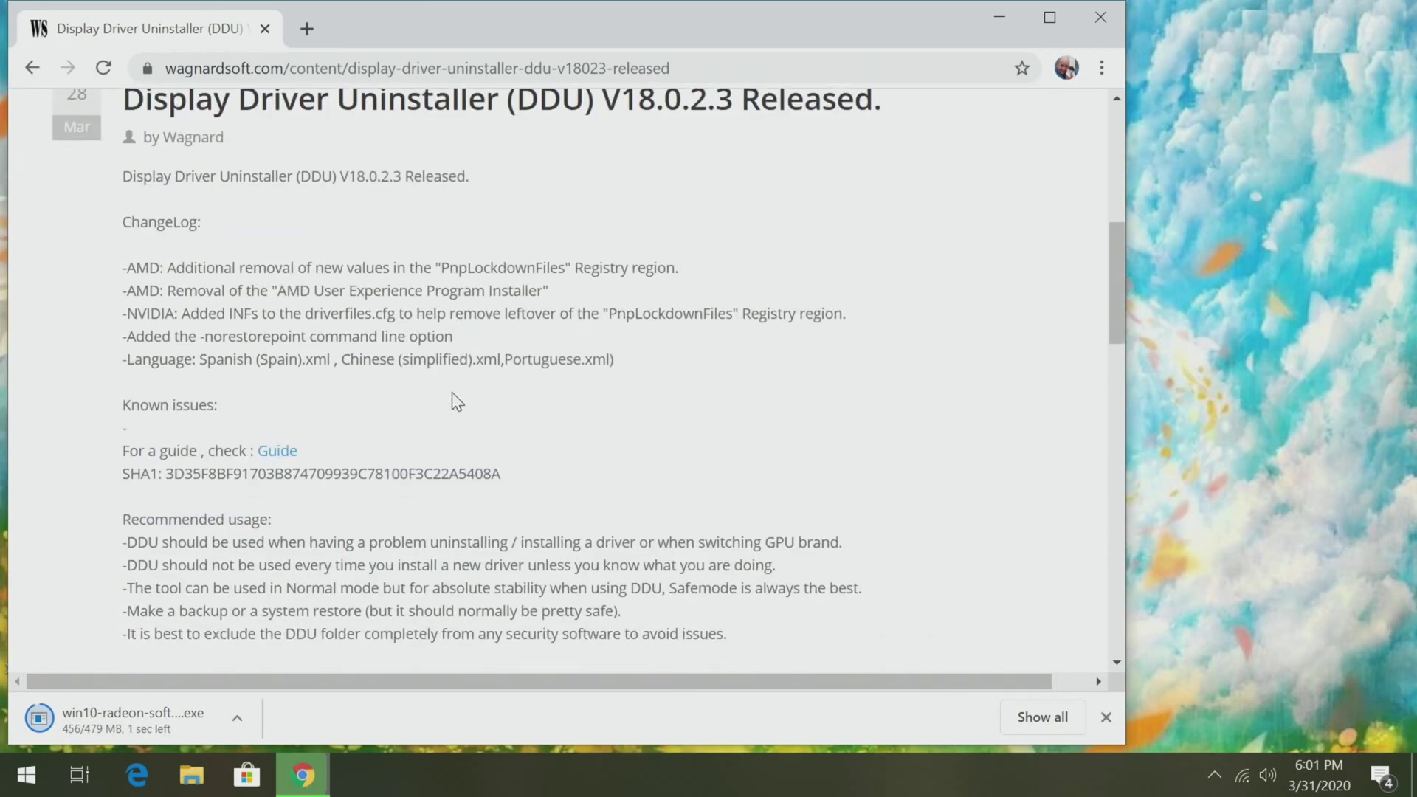
scroll(452, 393, down, 7)
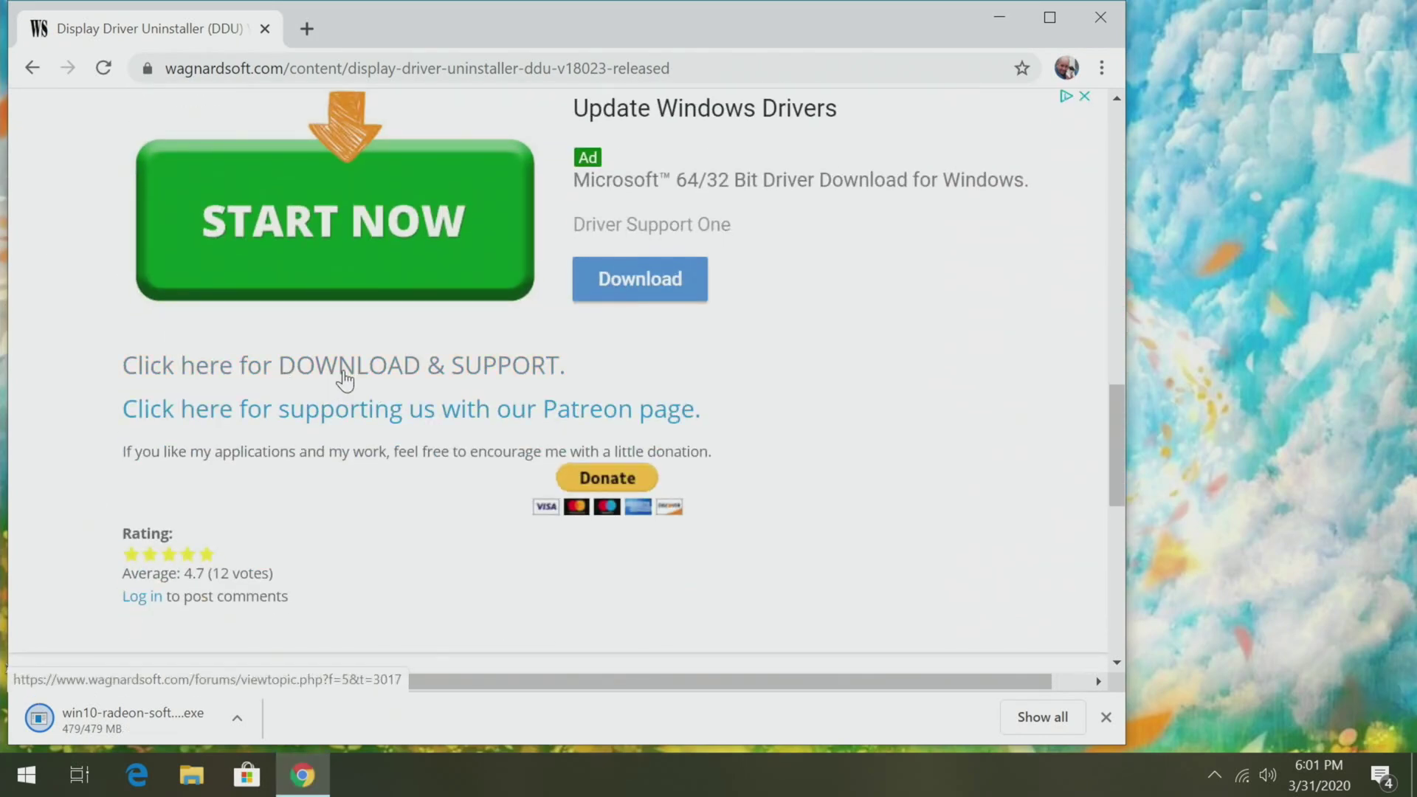
click(344, 380)
scroll(347, 381, down, 6)
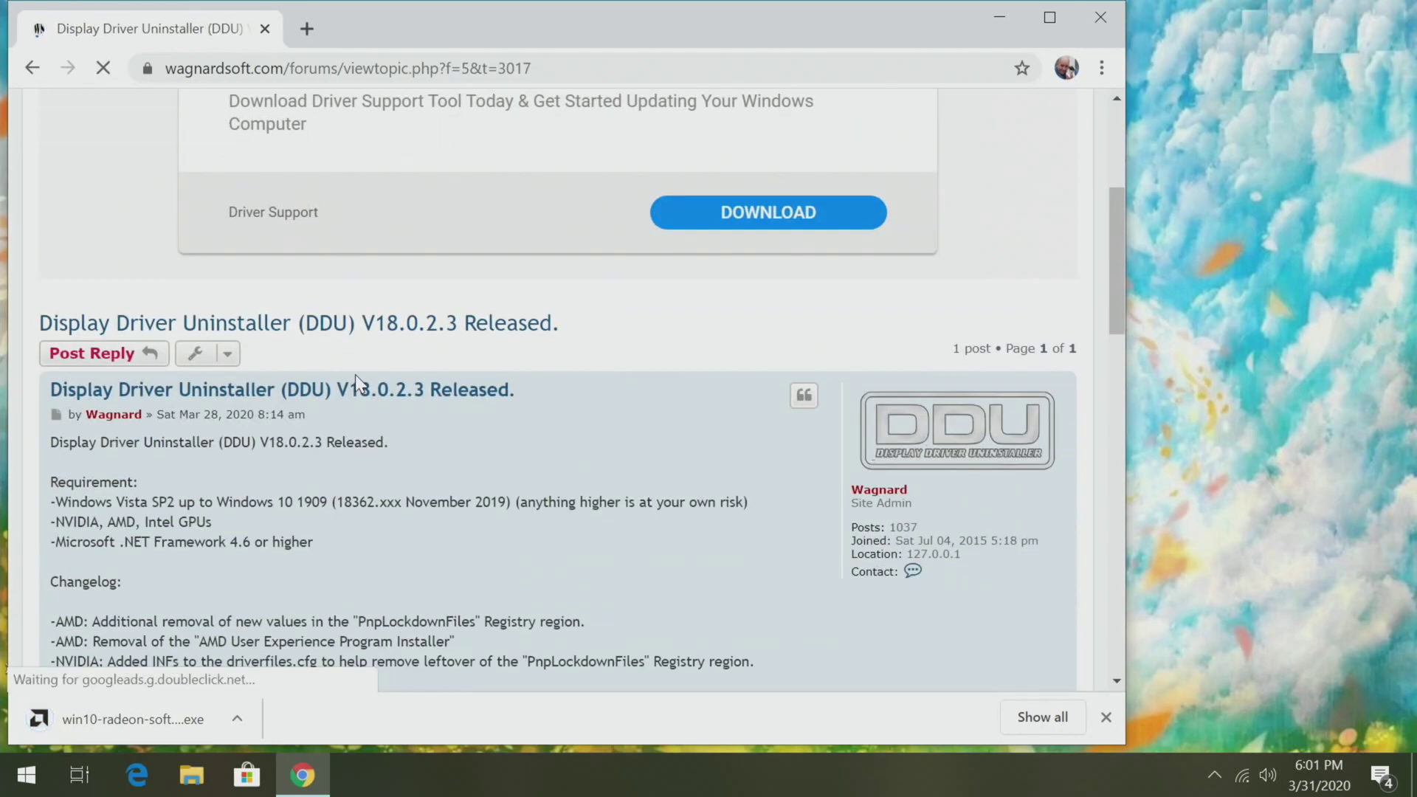
scroll(356, 389, down, 9)
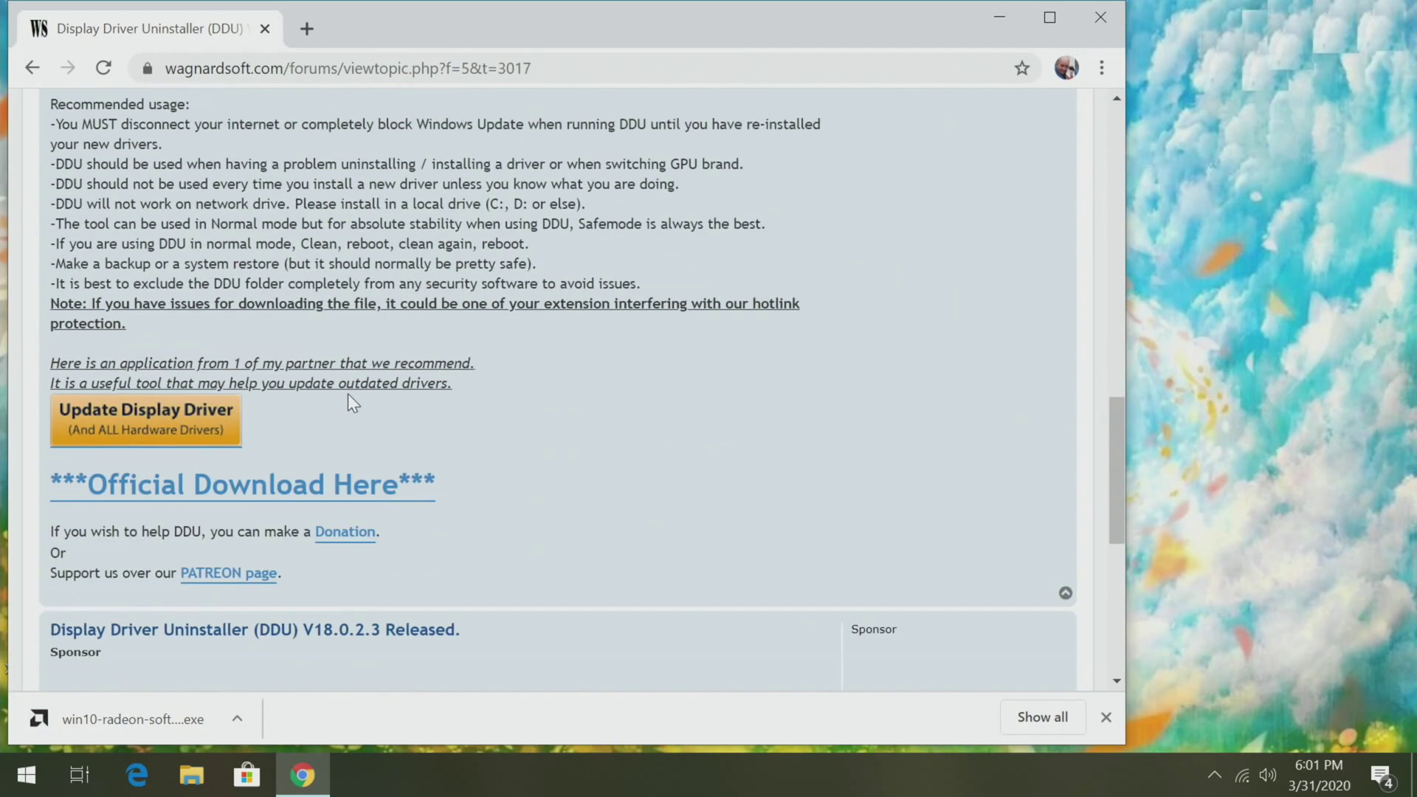
click(314, 515)
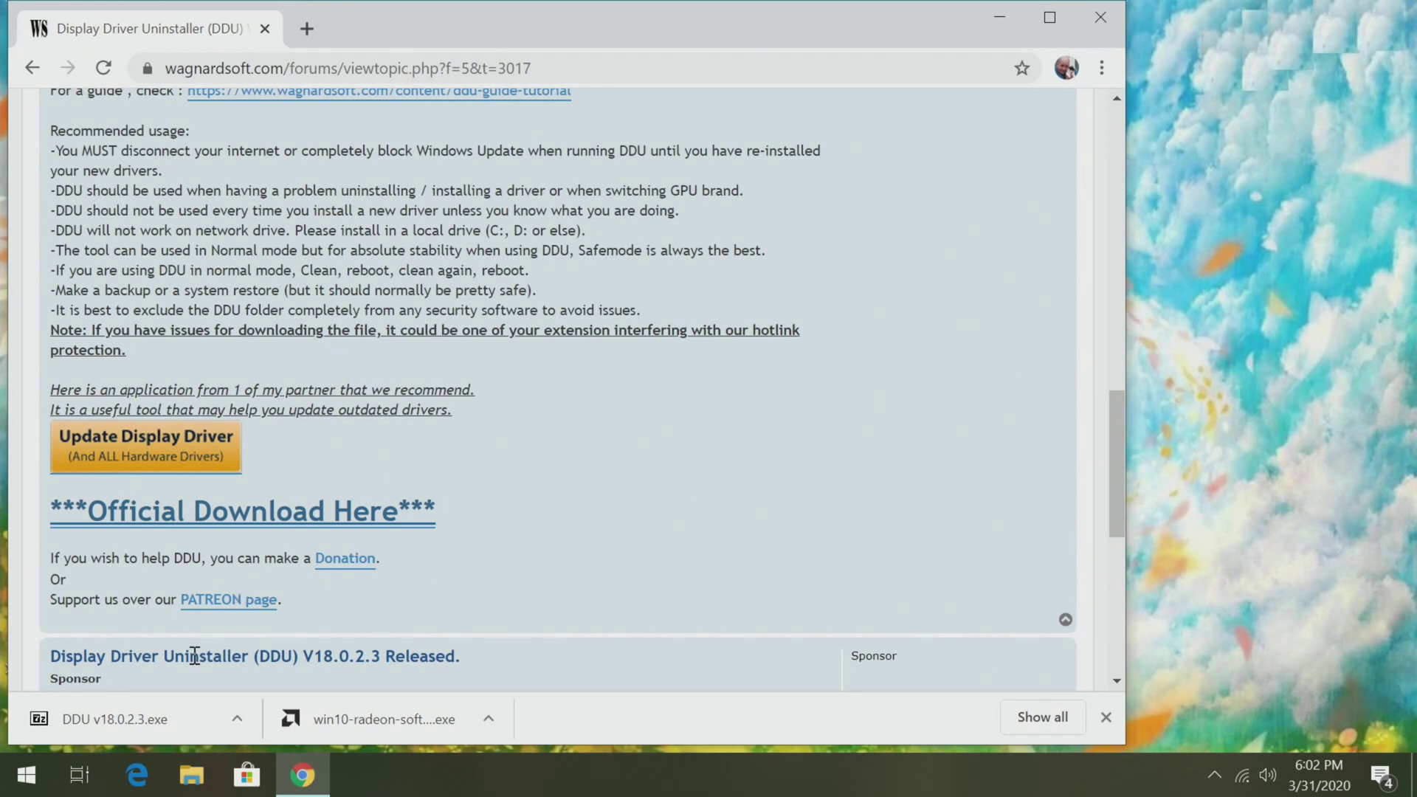
Step: Run the downloaded DDU v18.0.2.3.exe and extract its files to c:\DDU
click(102, 719)
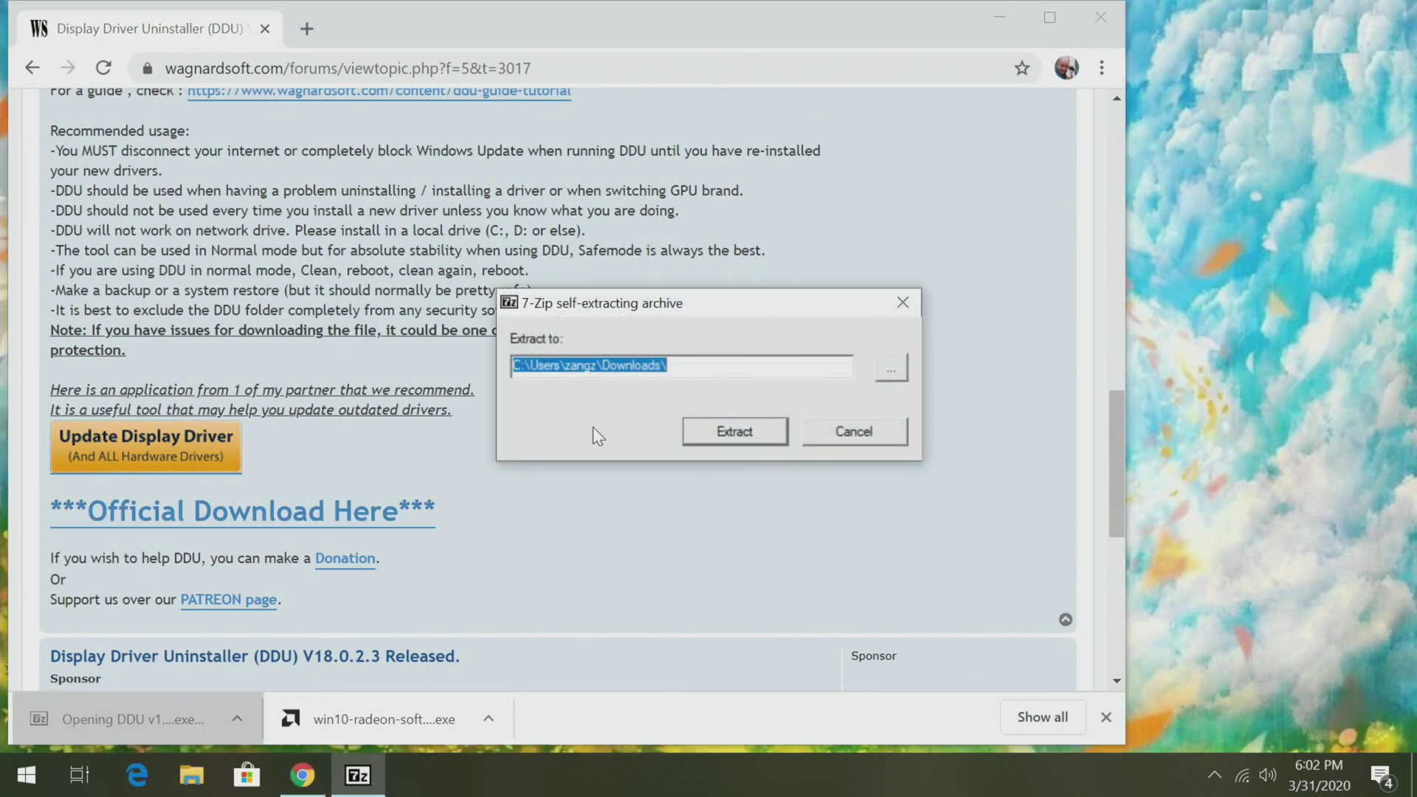
text(c:\)
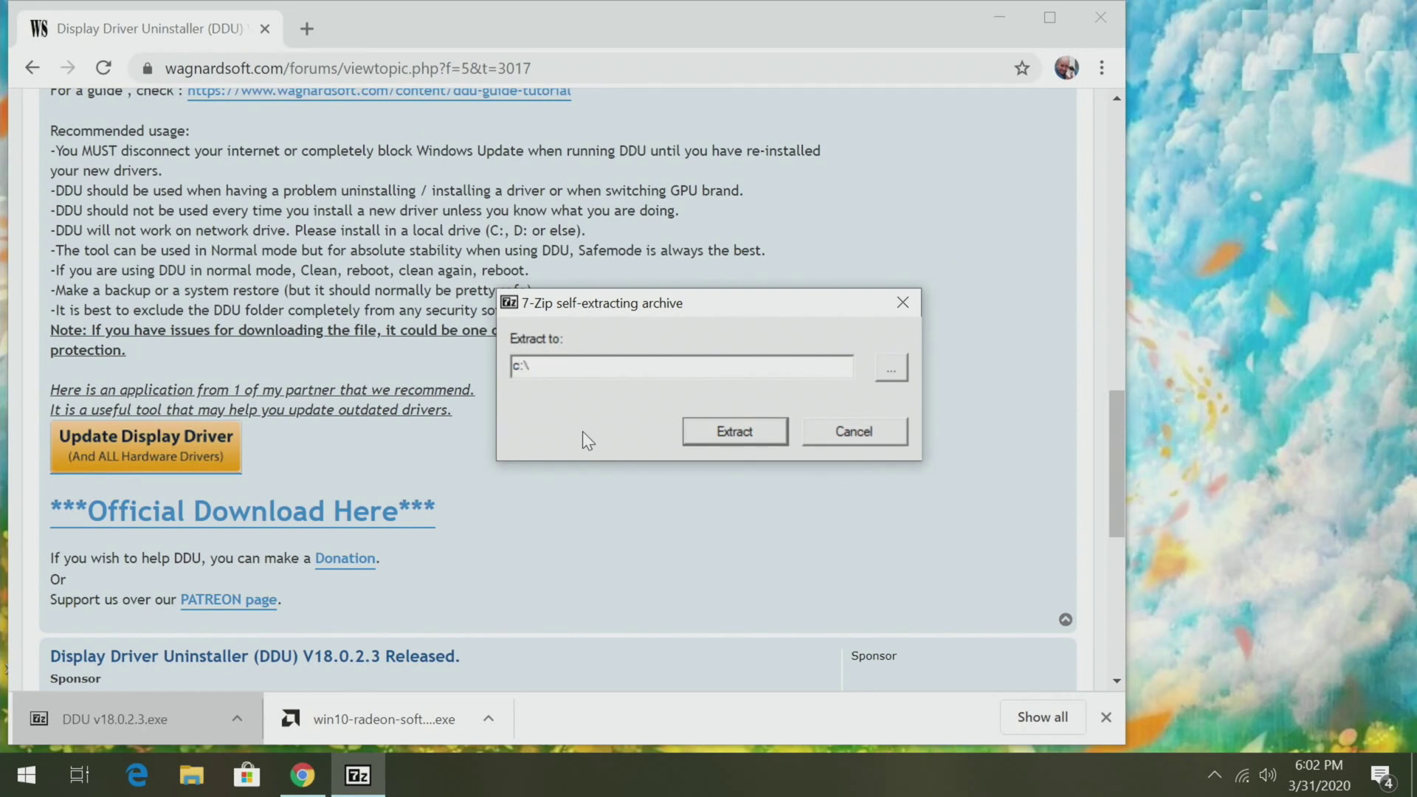
text(DD)
key(BackSpace)
text(UU)
key(Left)
key(BackSpace)
text(D)
key(Return)
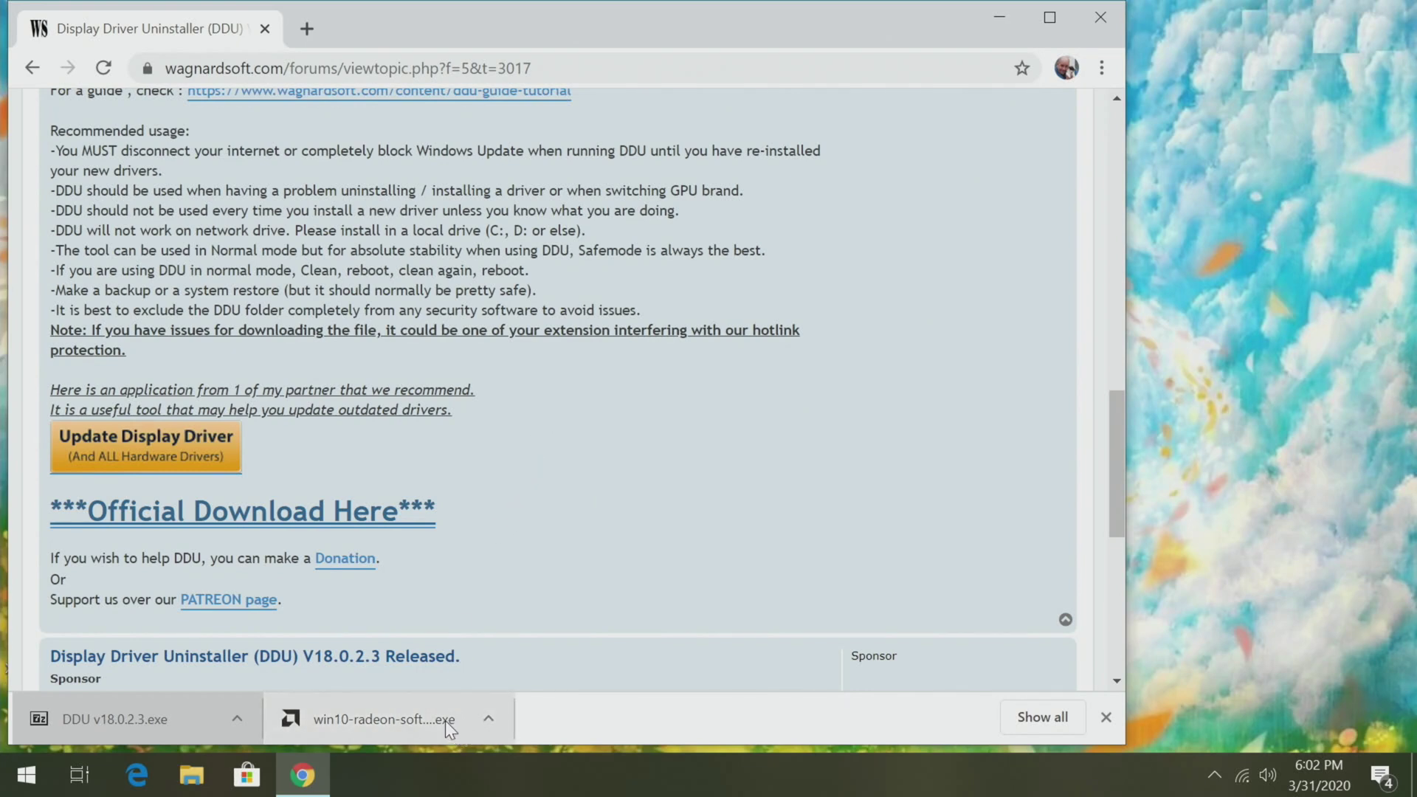
Step: Close the browser and restart Windows into the recovery options screen
click(1106, 19)
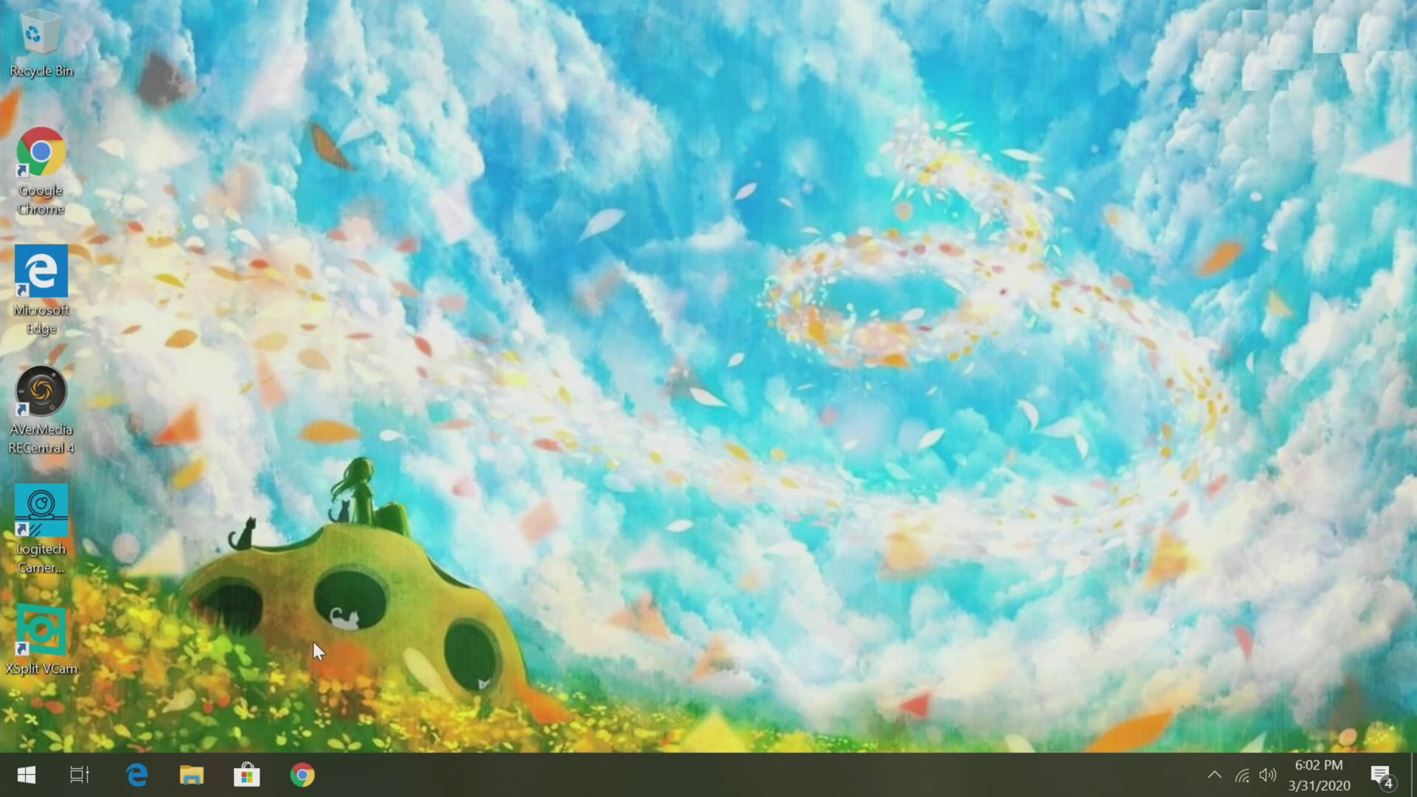
right_click(27, 775)
mouse_move(82, 728)
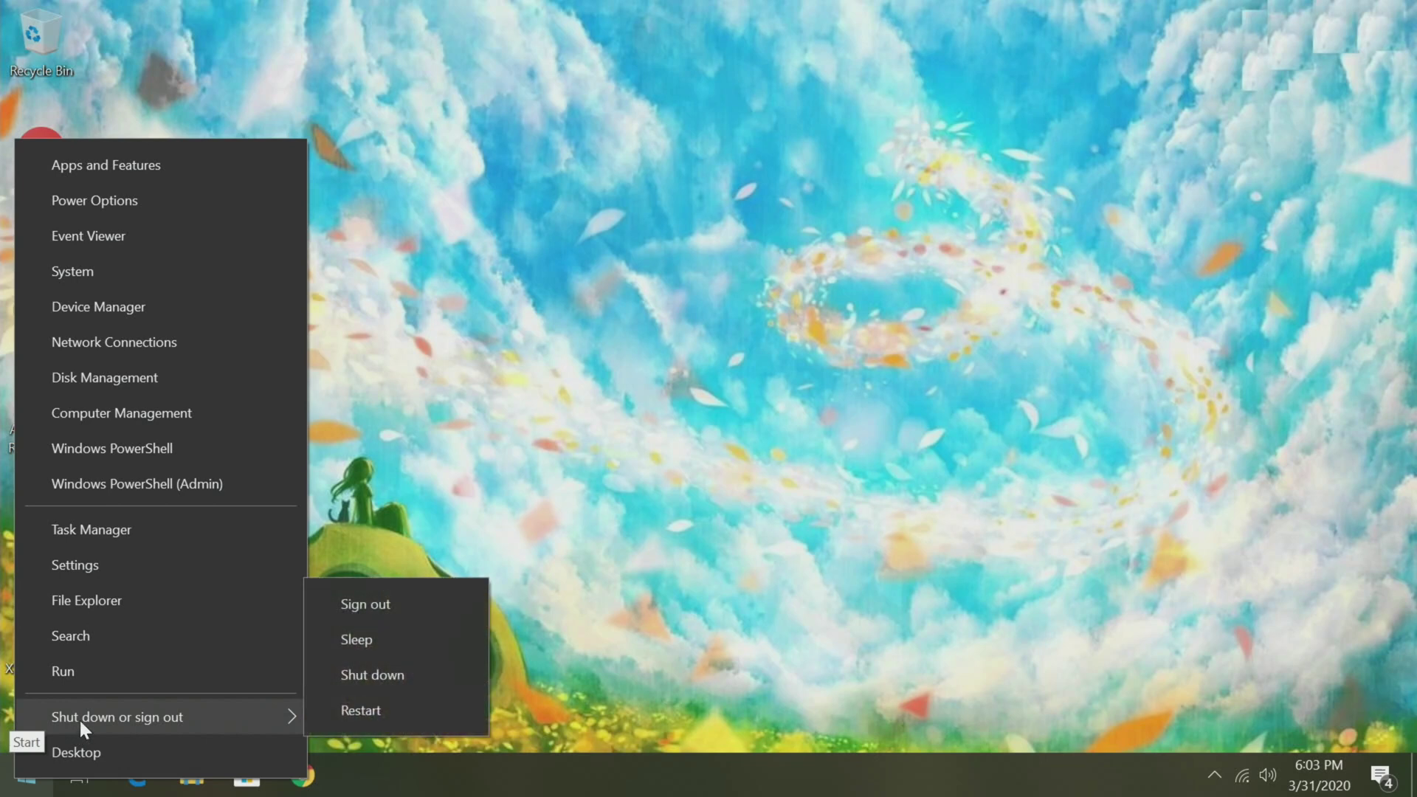
click(375, 710)
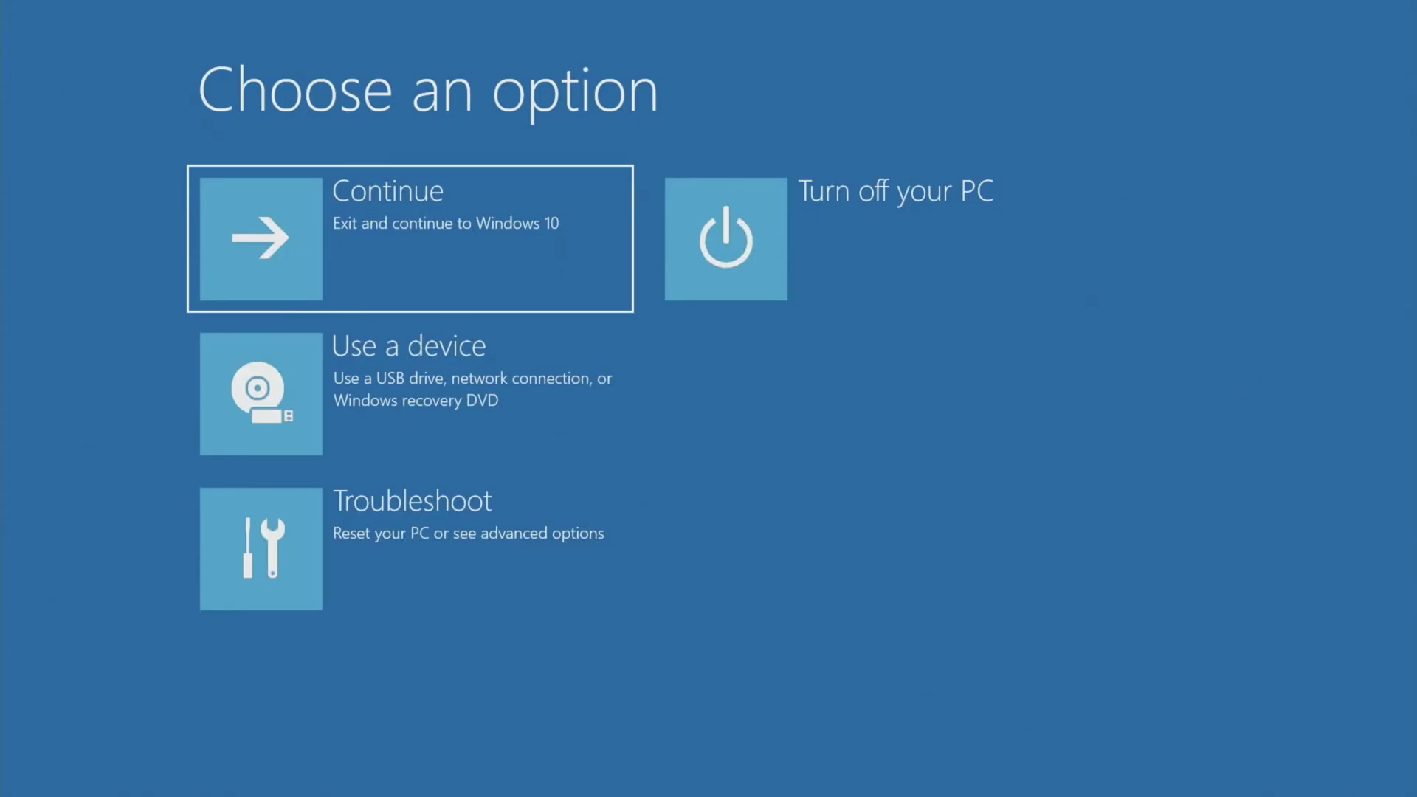
Step: Go through Troubleshoot and Advanced options to Startup Settings and restart the PC into Safe Mode
key(Down)
key(Down)
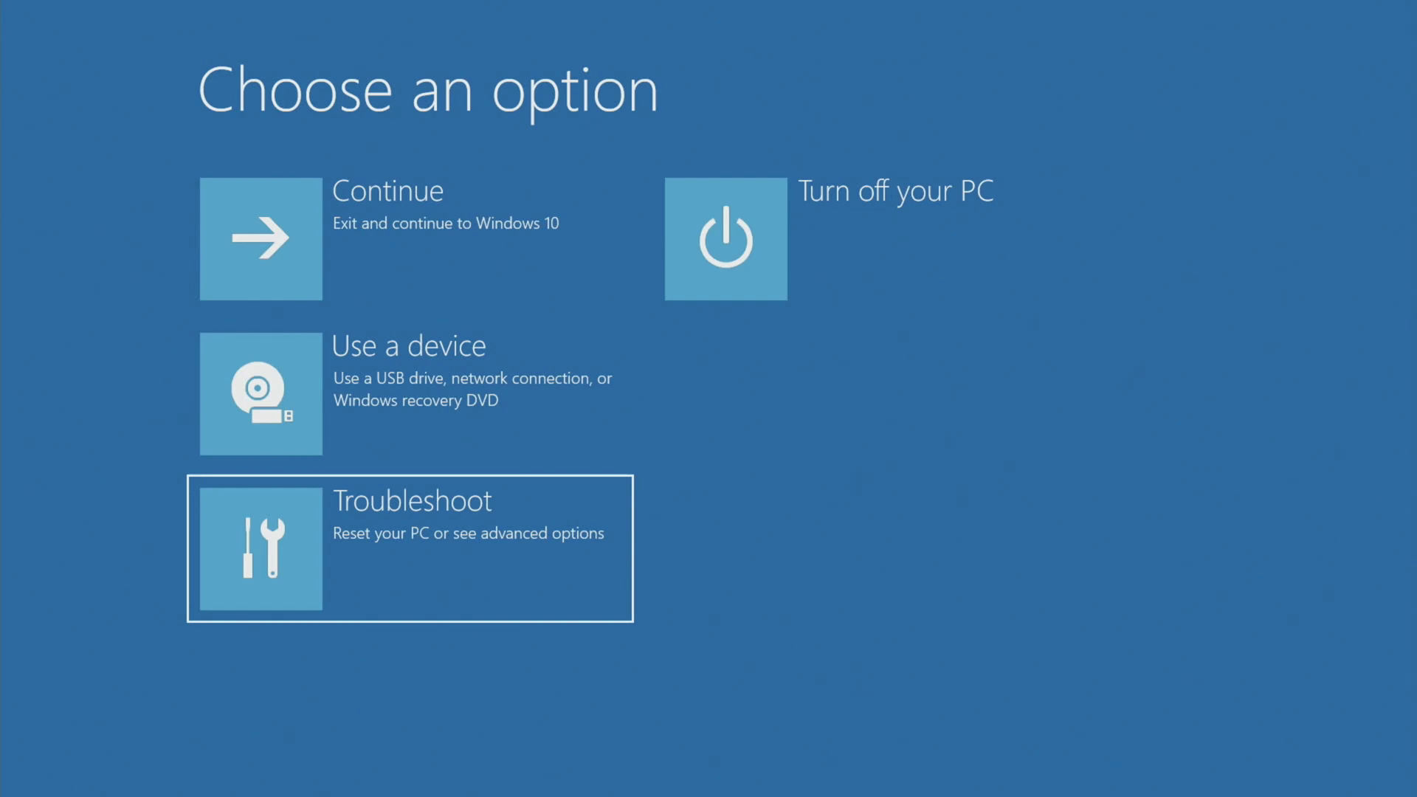
key(Return)
key(Down)
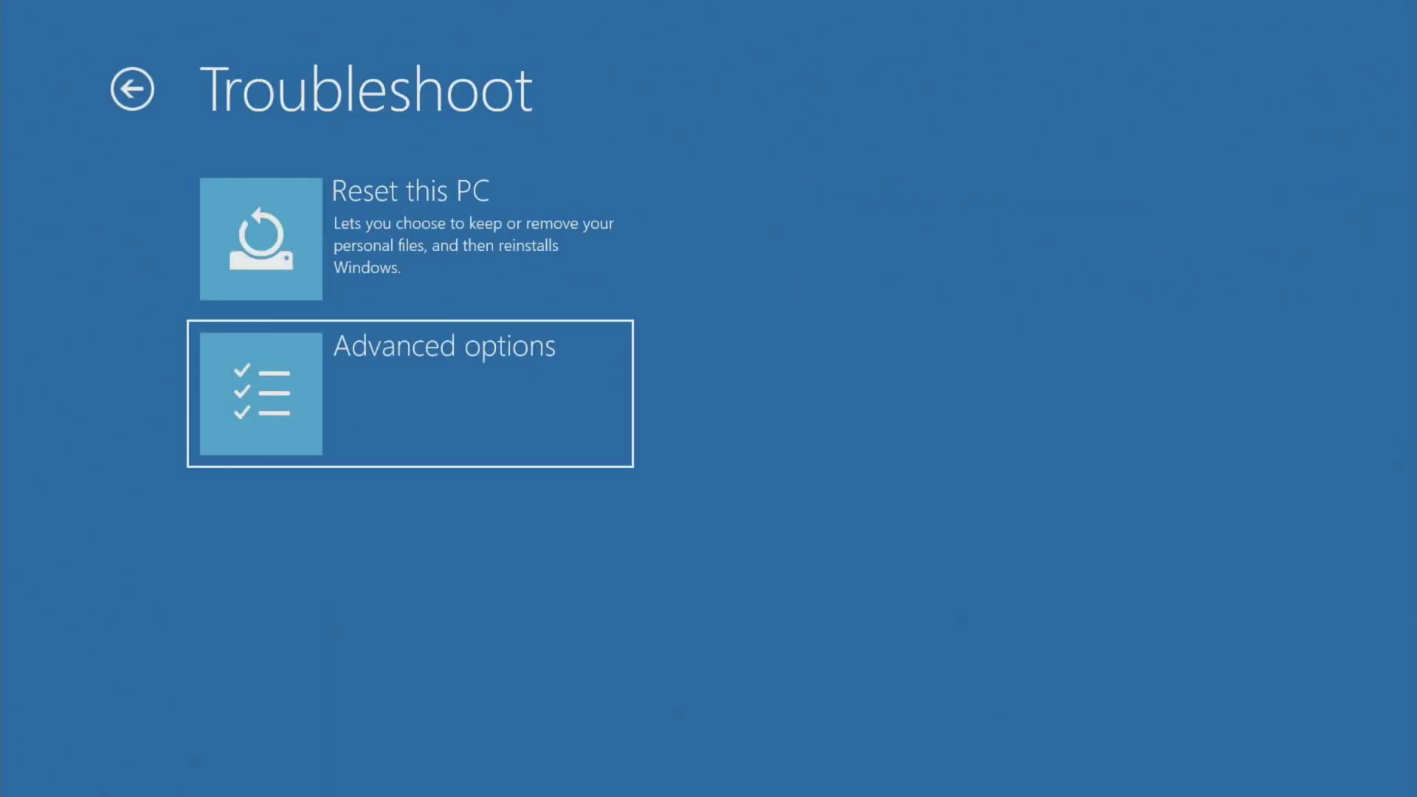
key(Return)
key(Down)
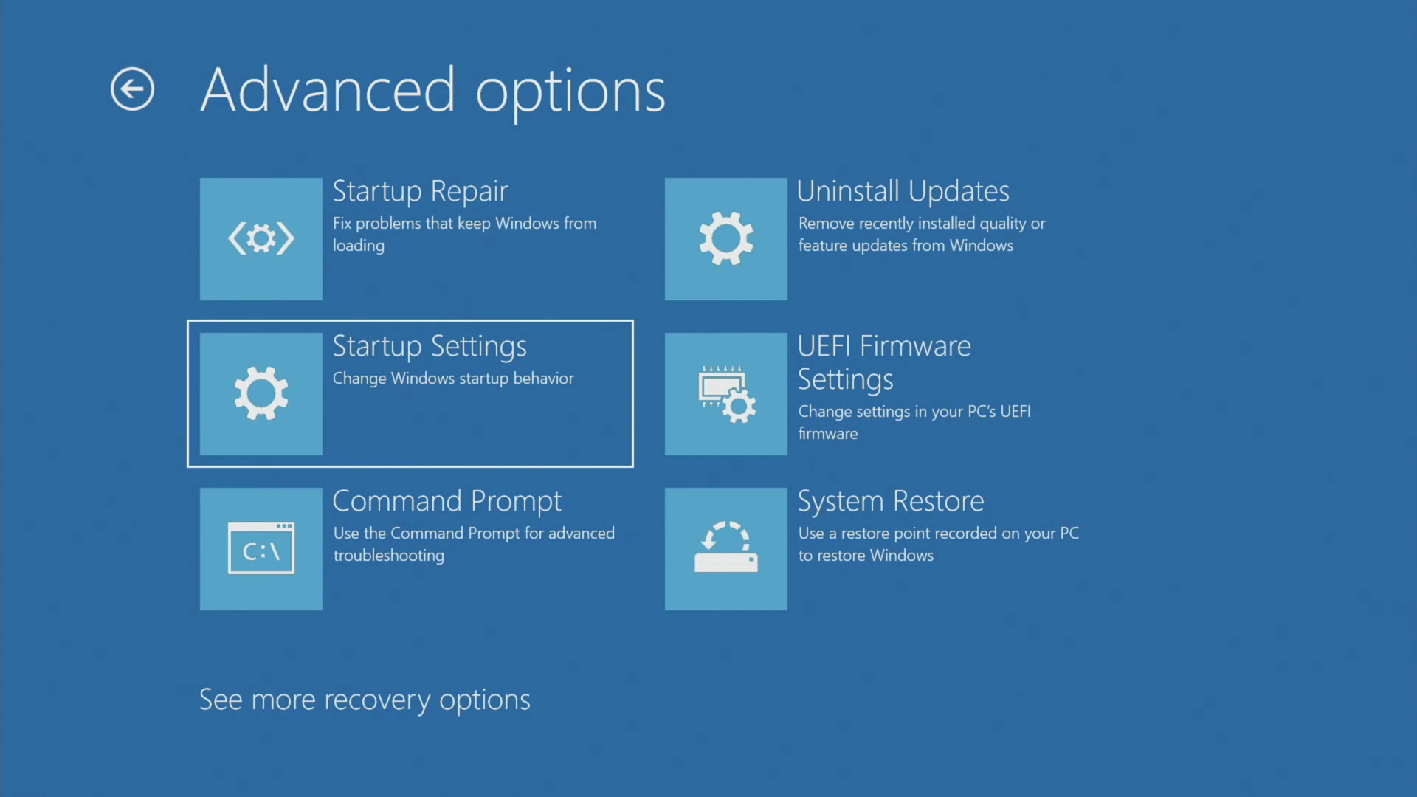
key(Return)
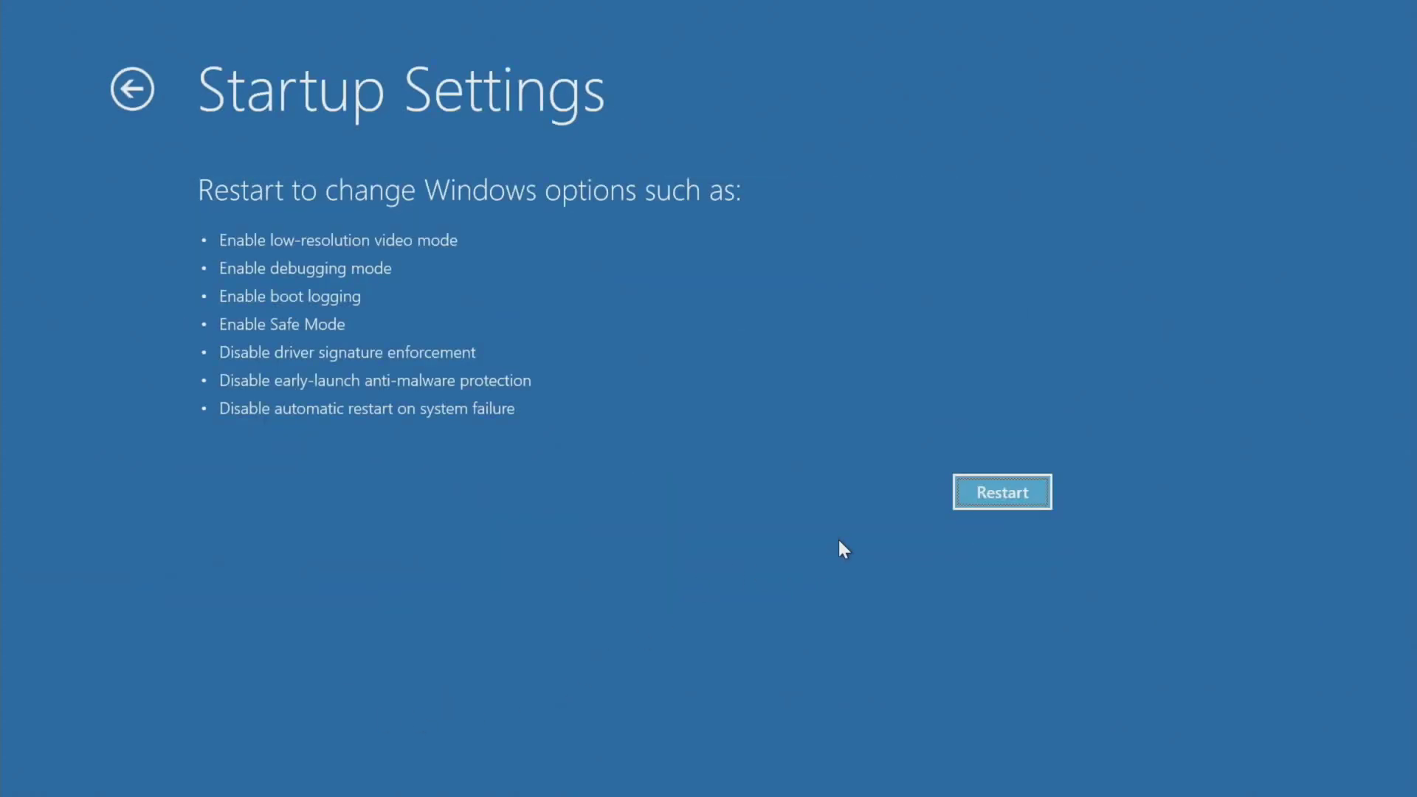
click(984, 494)
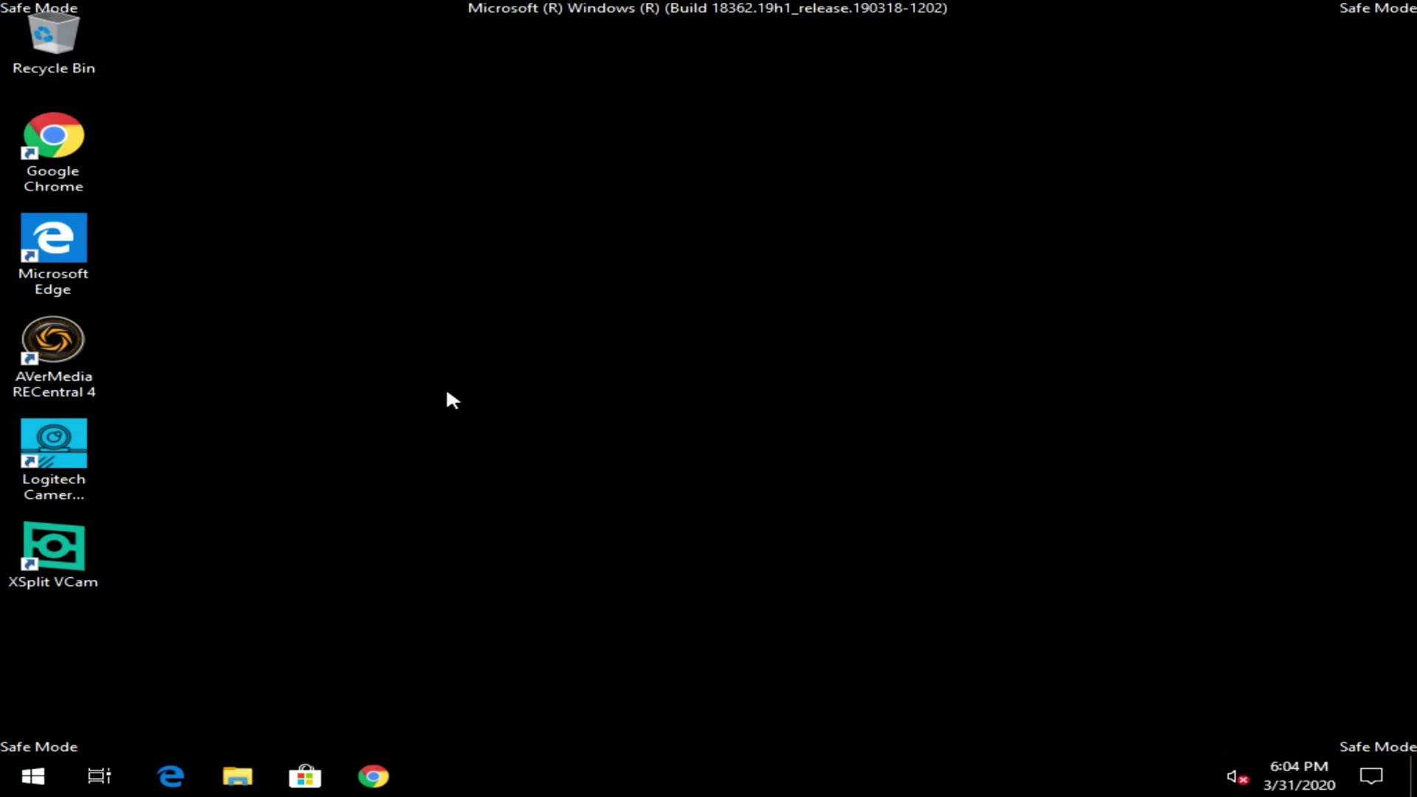
Step: Run Display Driver Uninstaller.exe from C:\DDU\DDU v18.0.2.3 and accept its first-launch notice
click(237, 783)
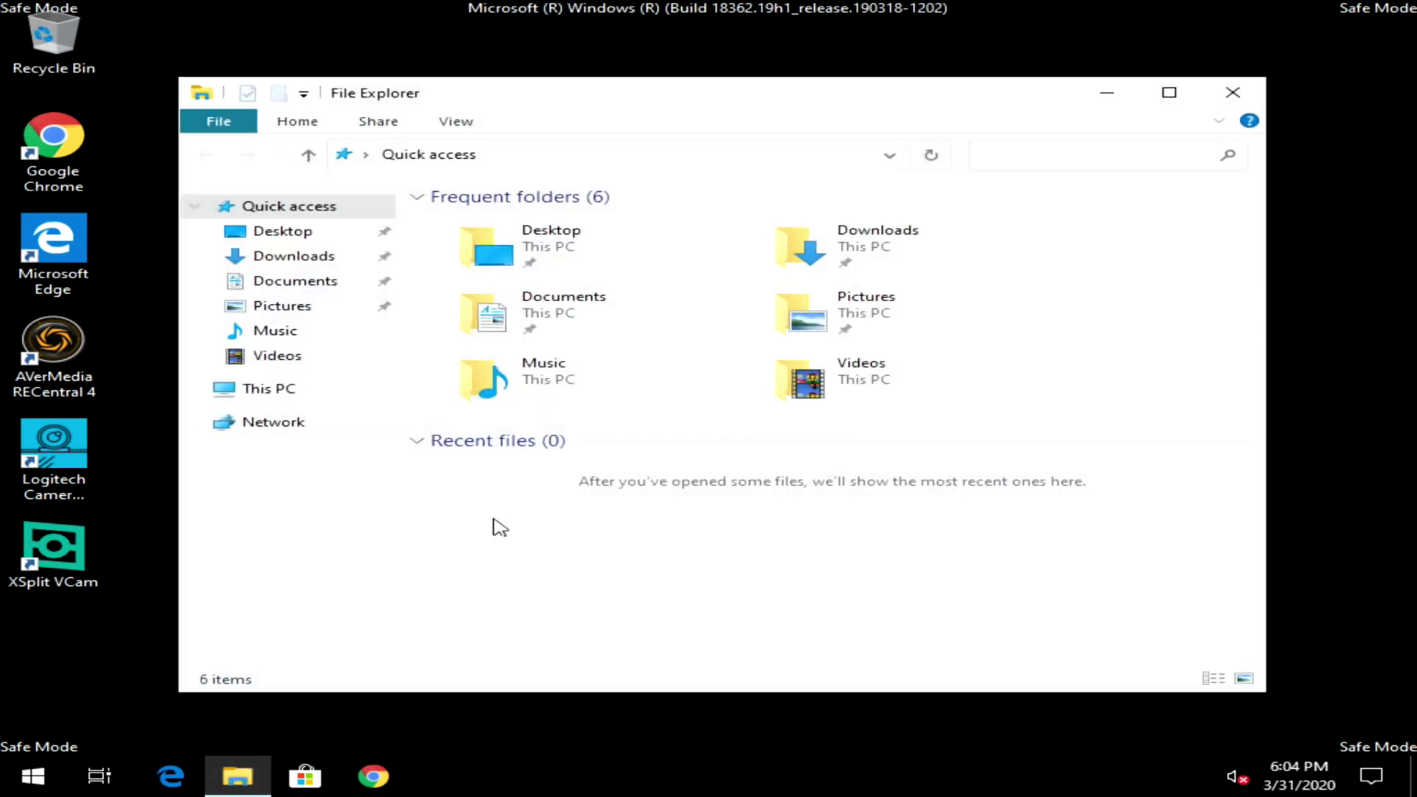
click(279, 392)
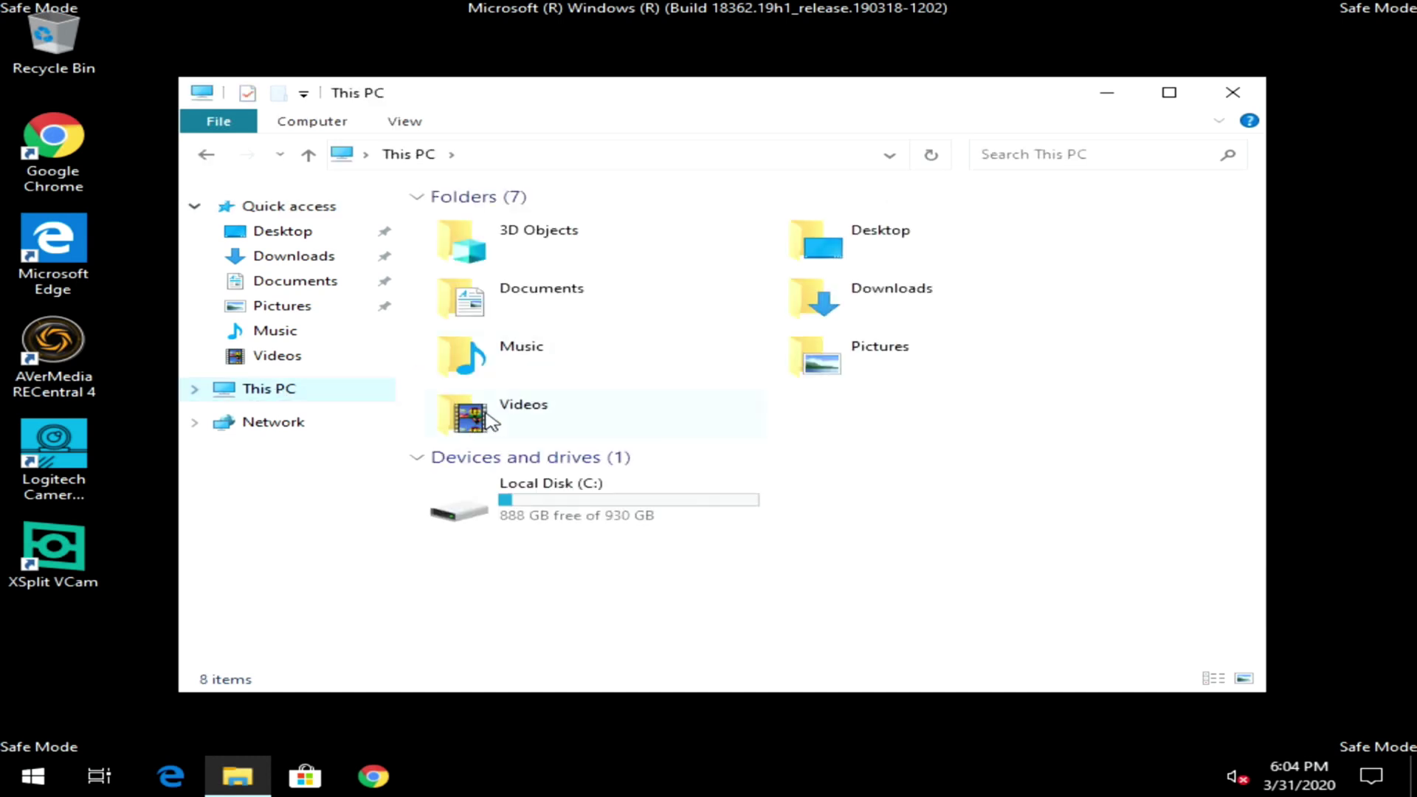
double_click(506, 503)
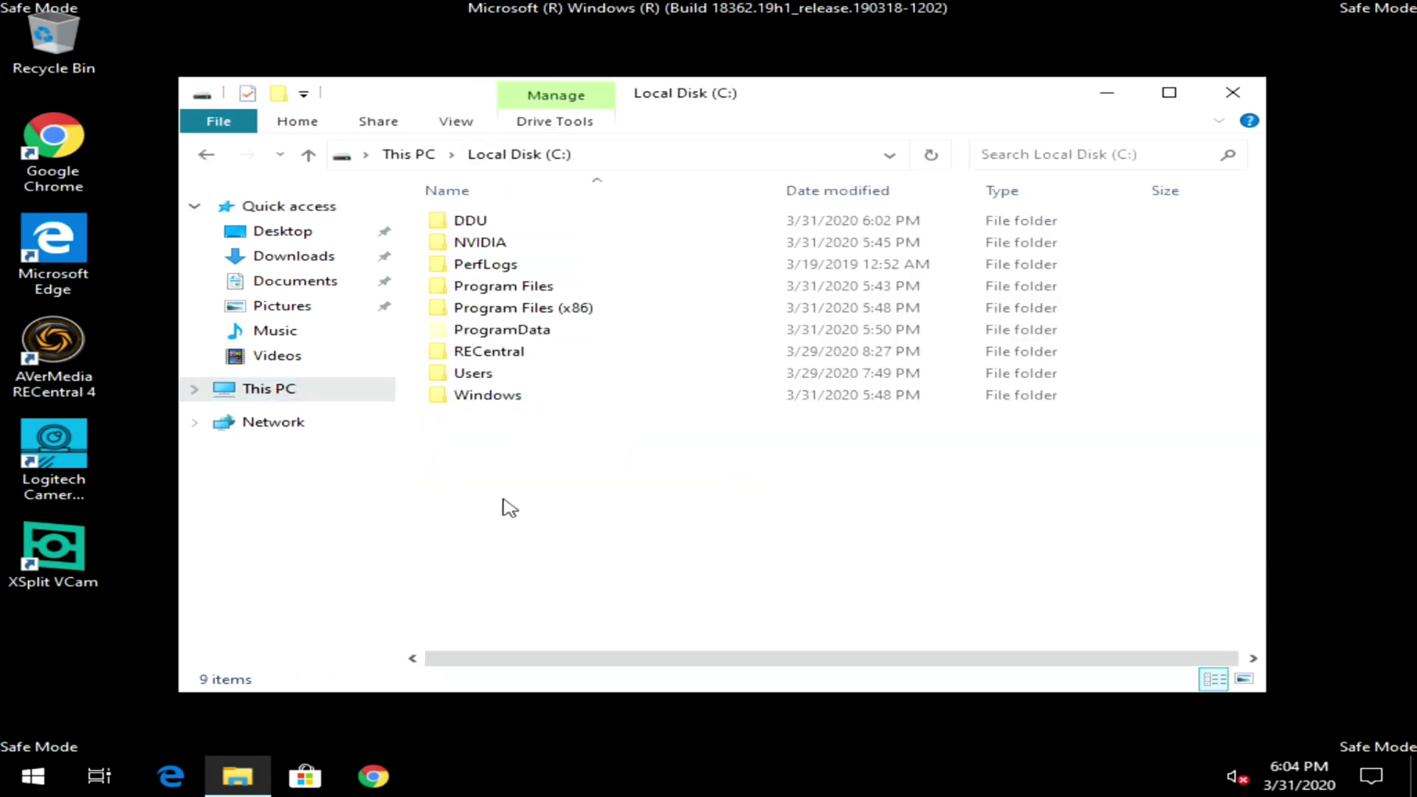
double_click(468, 223)
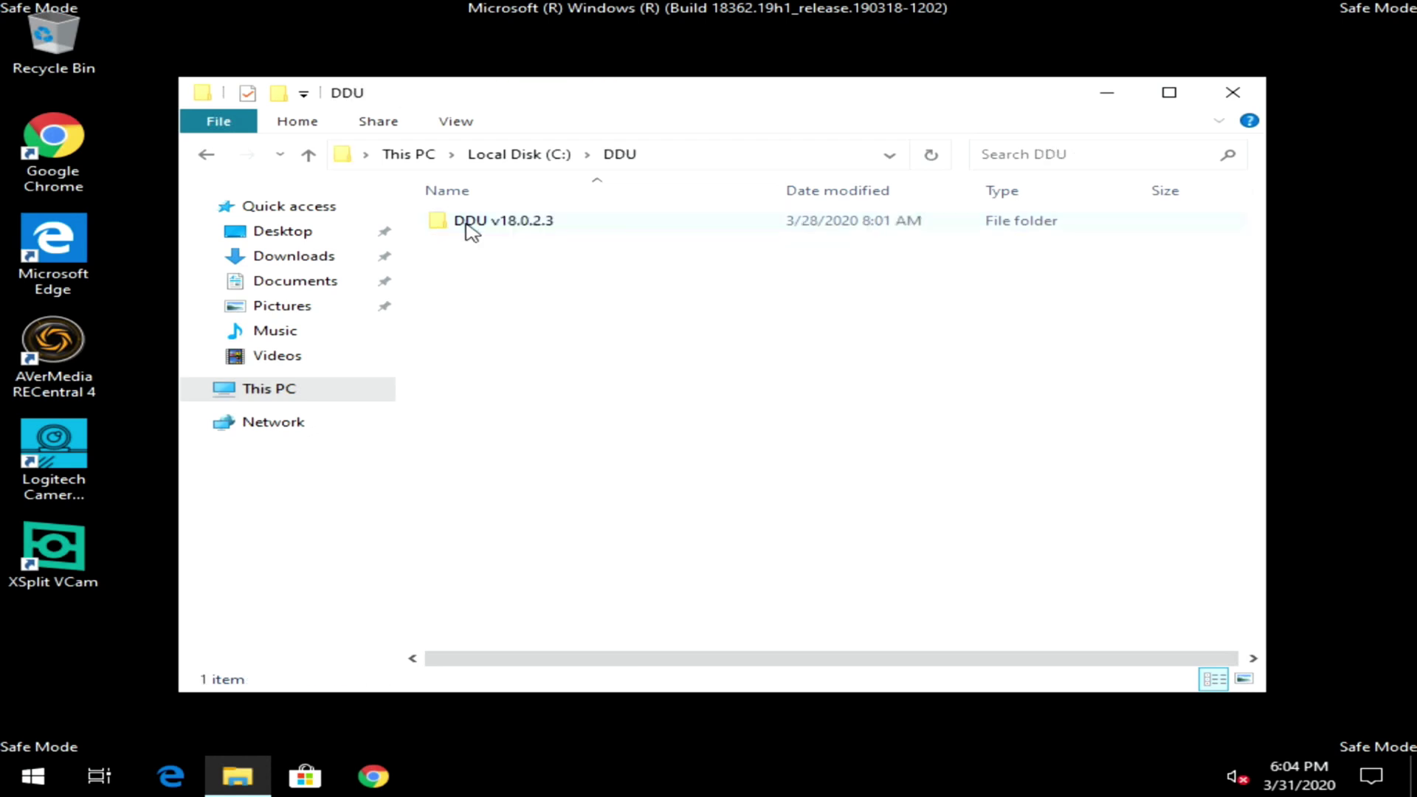
double_click(488, 225)
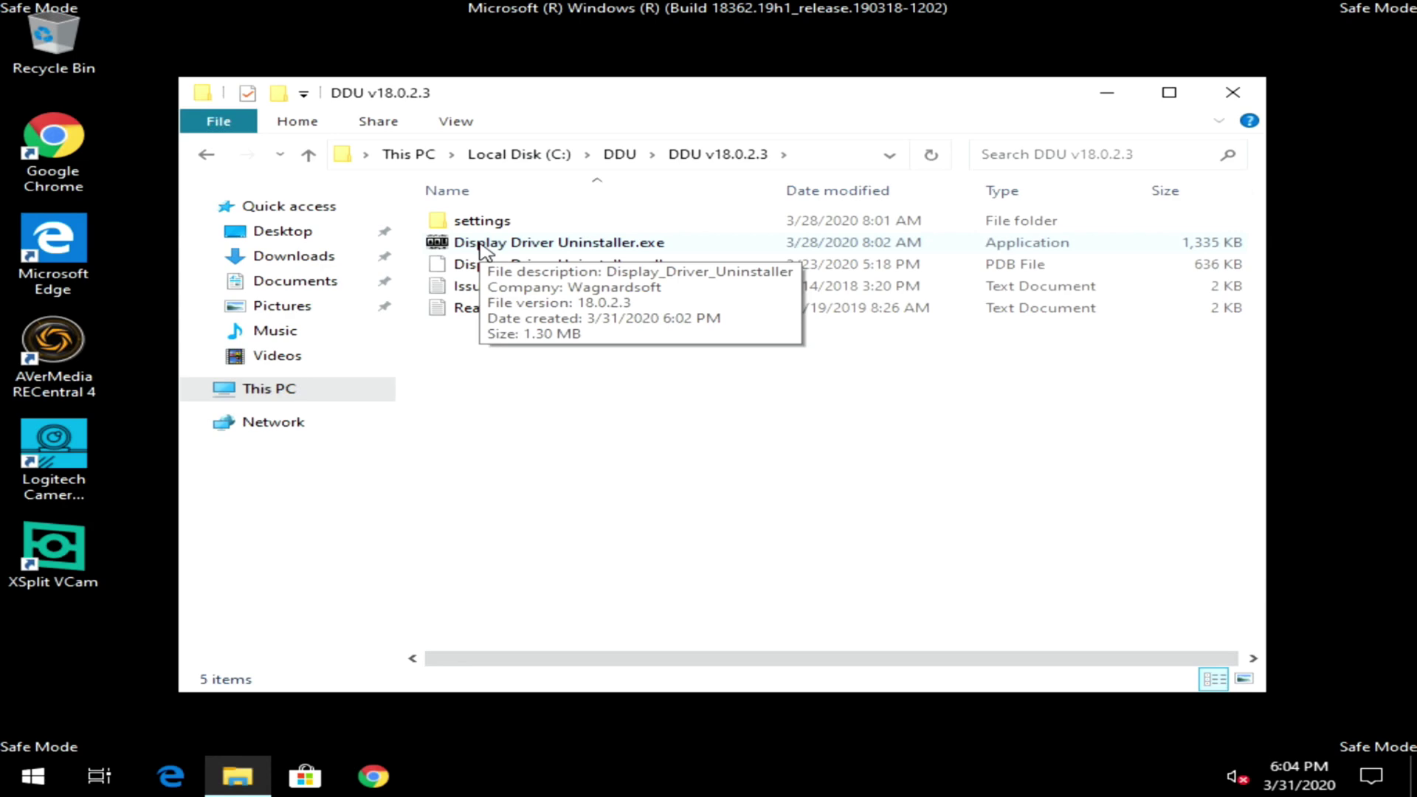
double_click(482, 244)
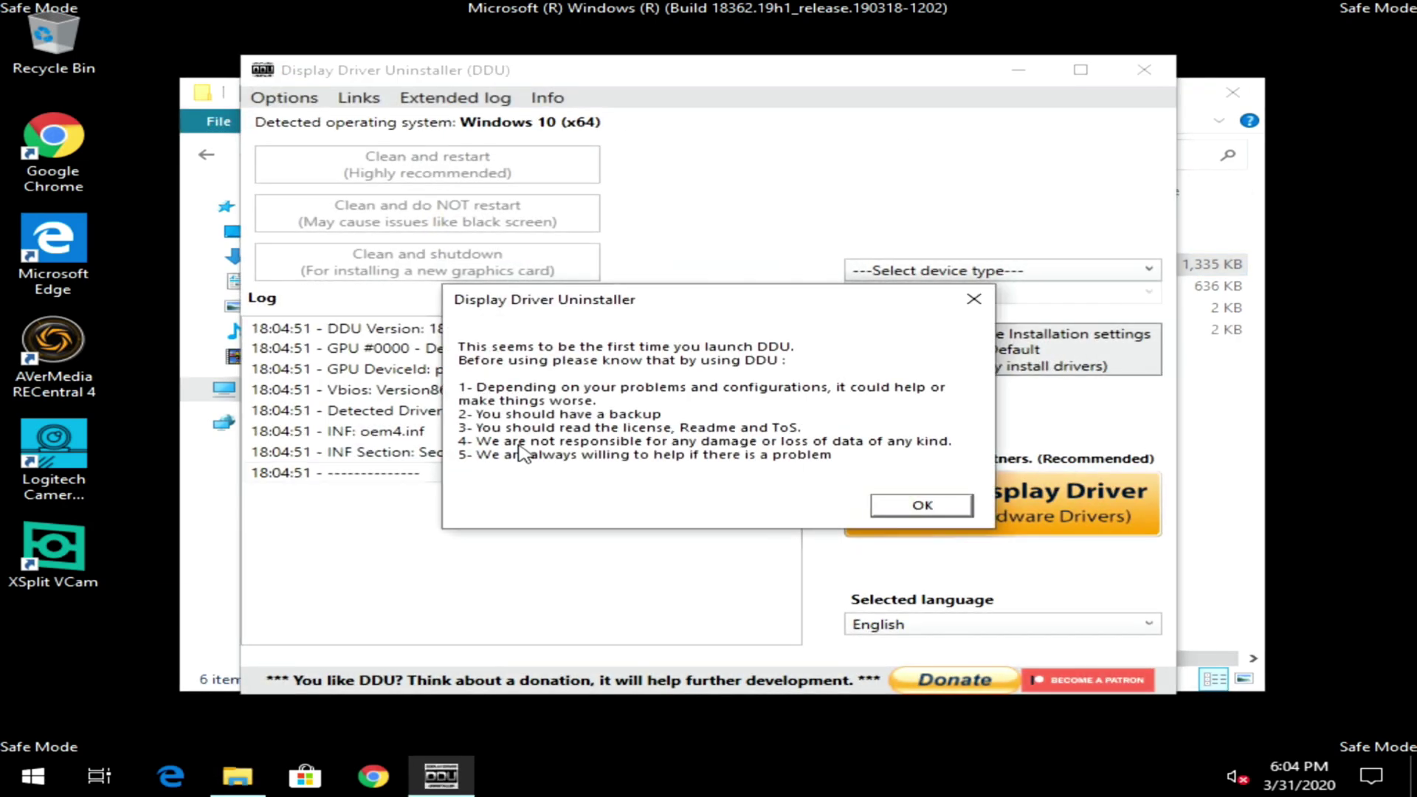
click(923, 506)
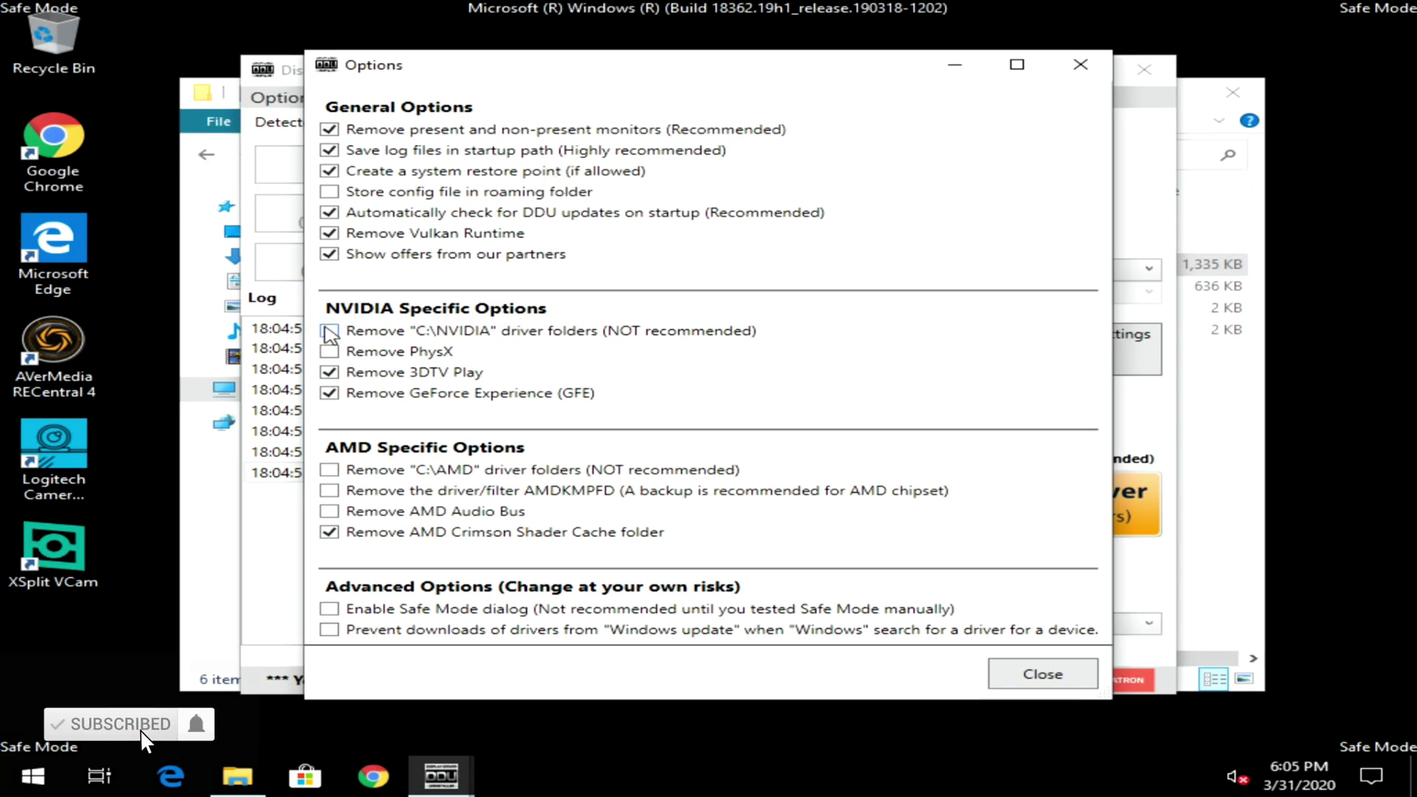
Step: Enable the DDU options to remove the C:\NVIDIA folders, PhysX and C:\AMD folders, and to prevent Windows Update driver downloads
click(330, 331)
click(330, 353)
click(329, 471)
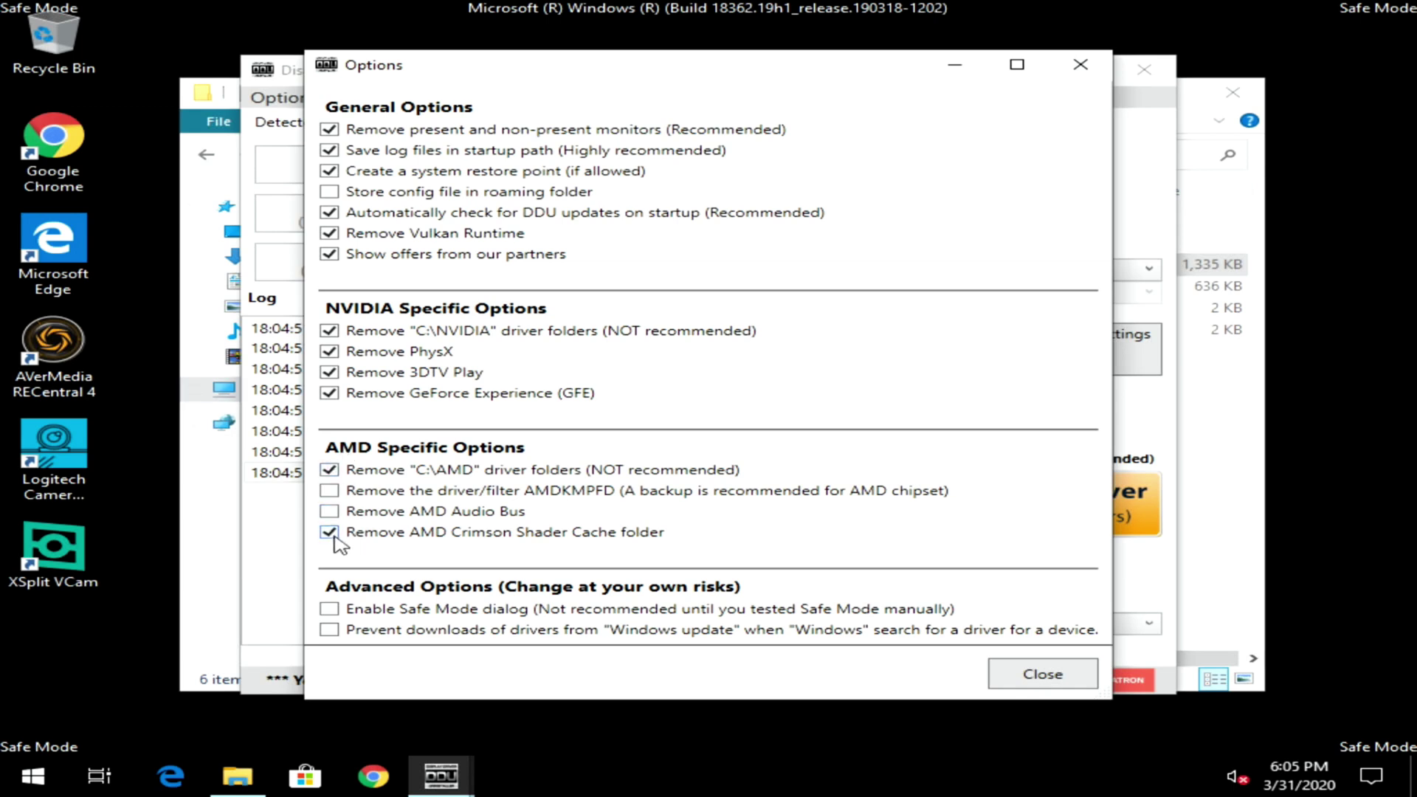
mouse_move(336, 545)
click(330, 630)
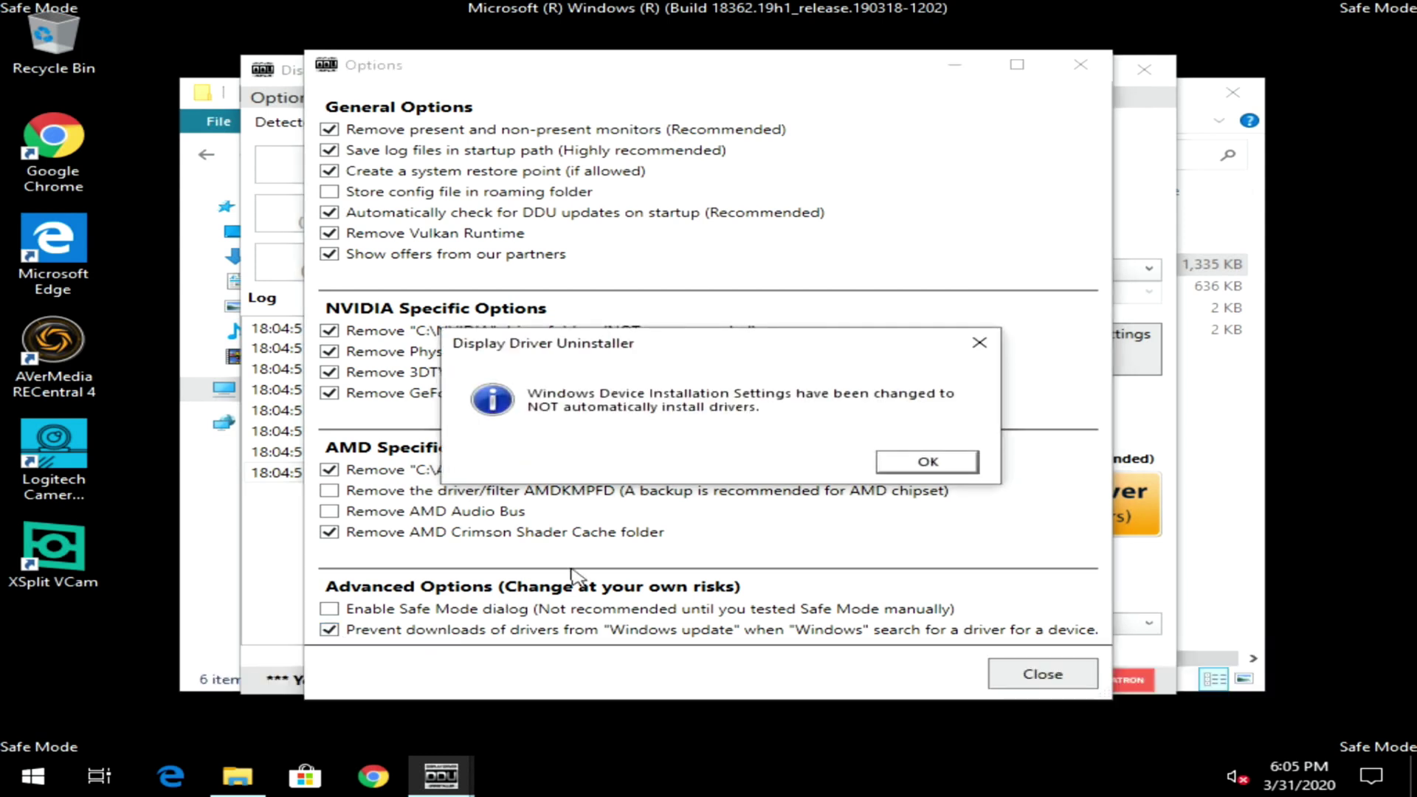
click(921, 473)
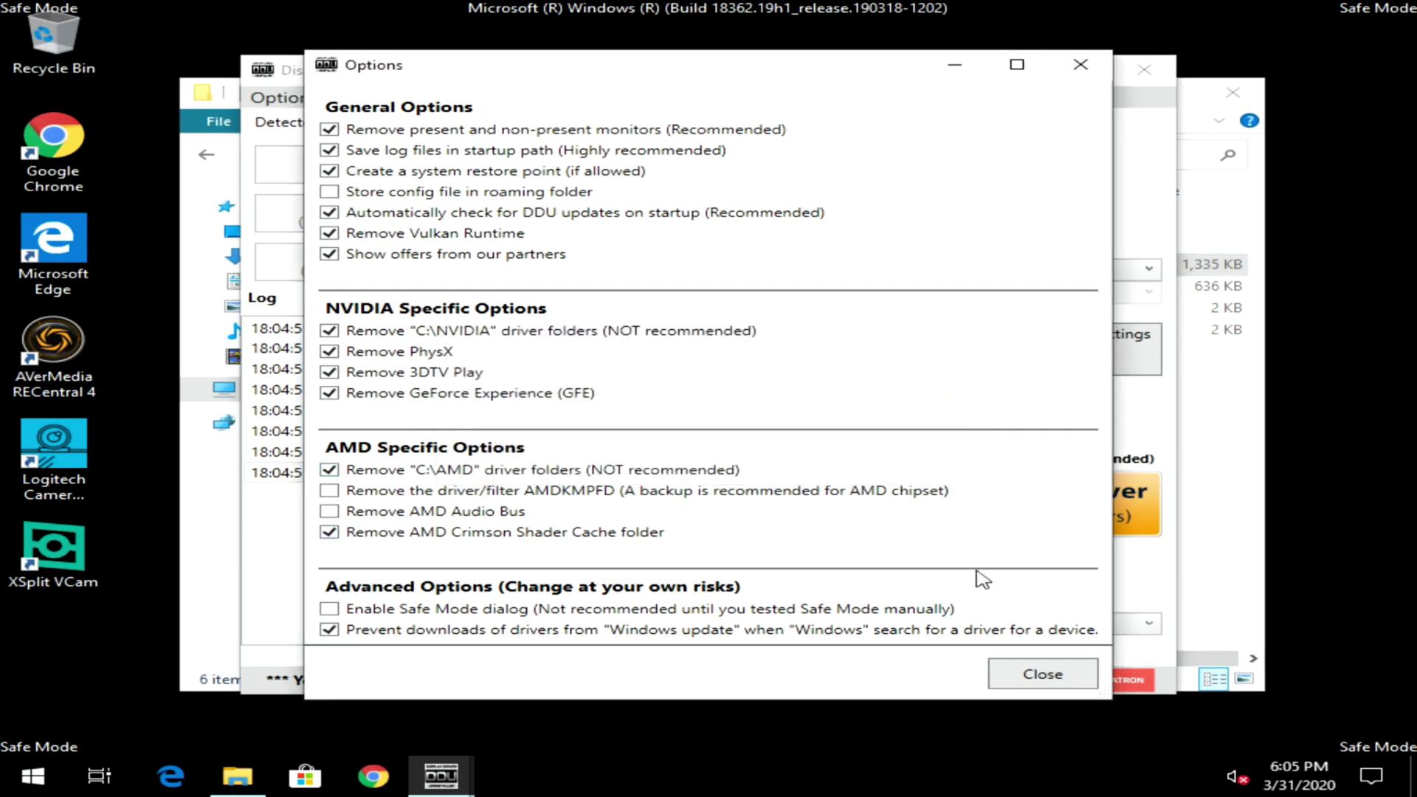
click(1042, 674)
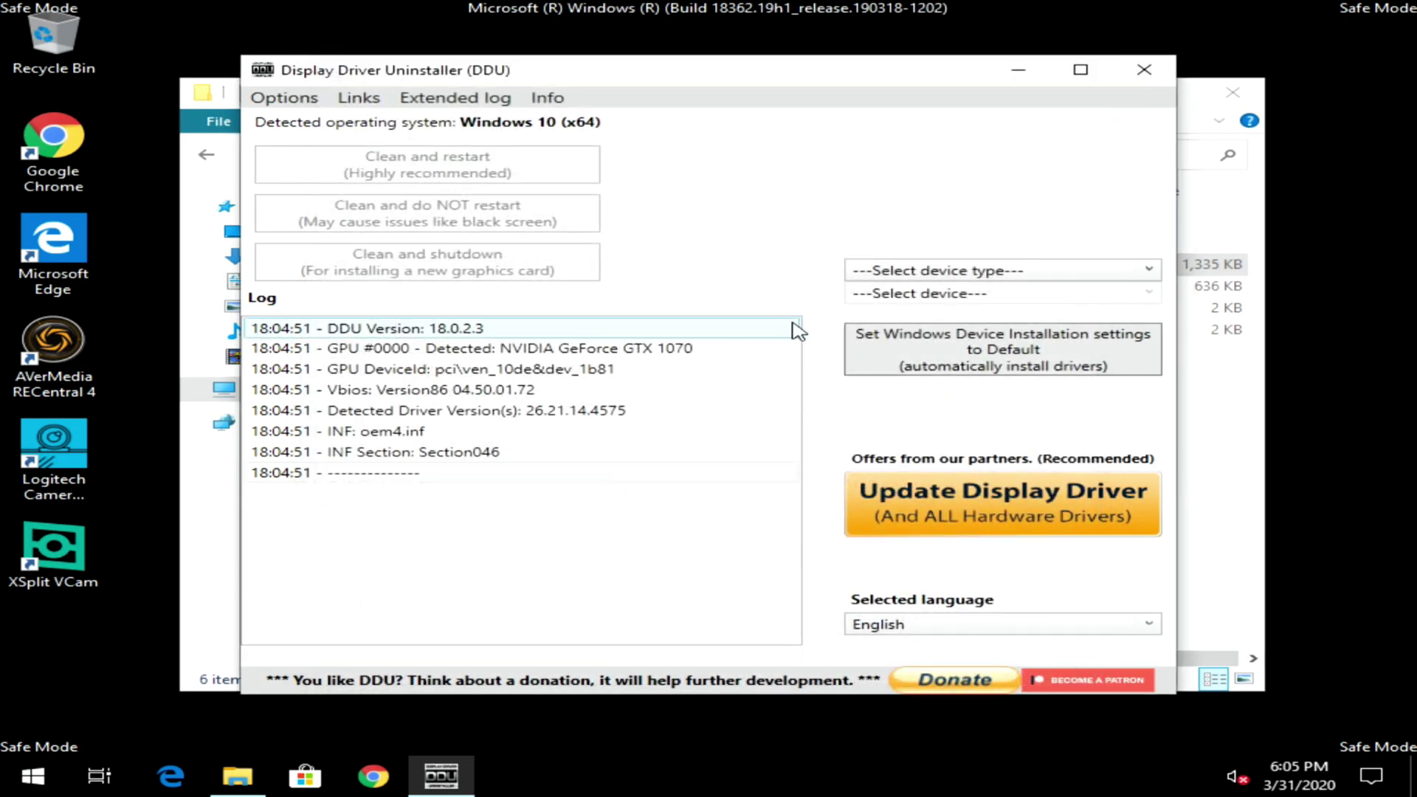
Step: Clean the NVIDIA GPU drivers without restarting and keep Display Driver Uninstaller open
click(953, 273)
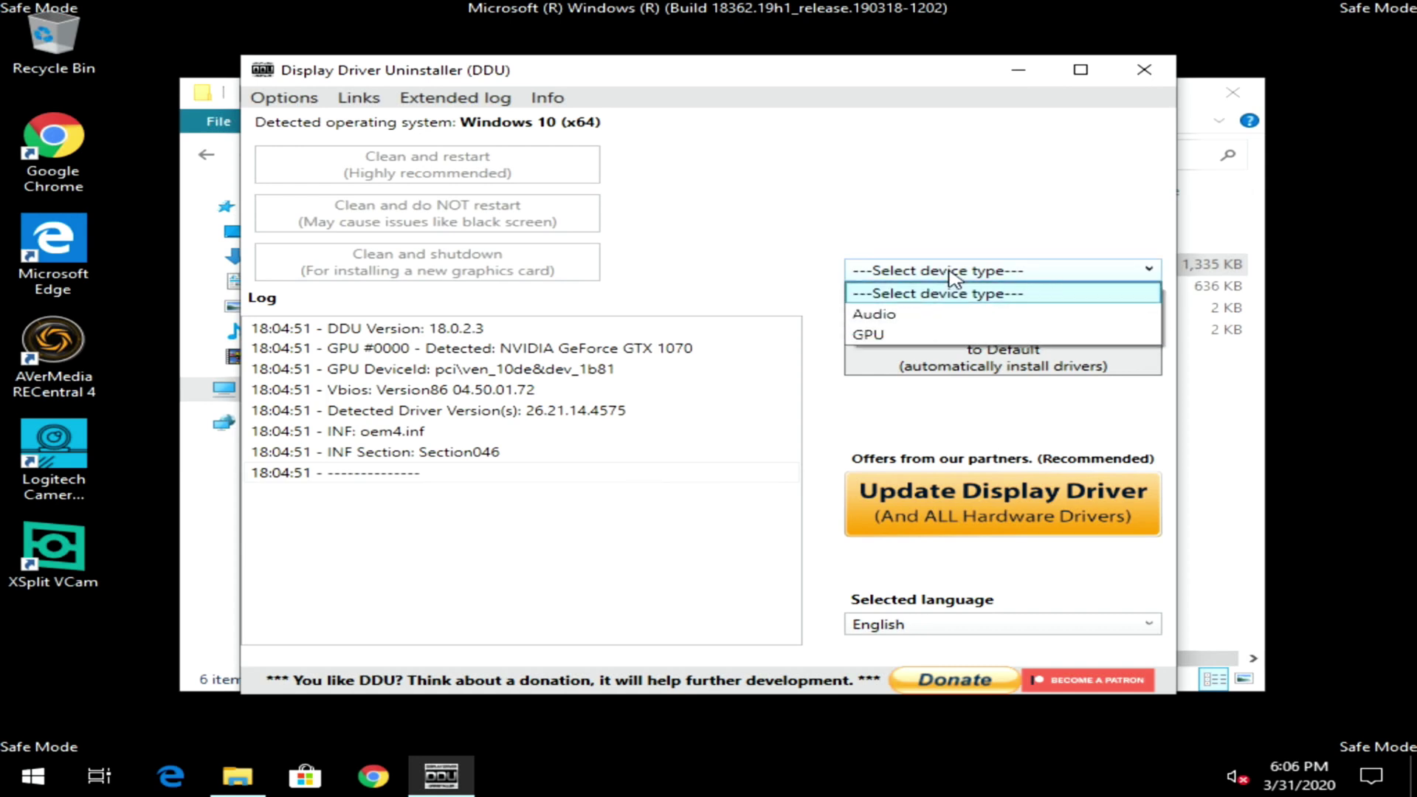
click(894, 336)
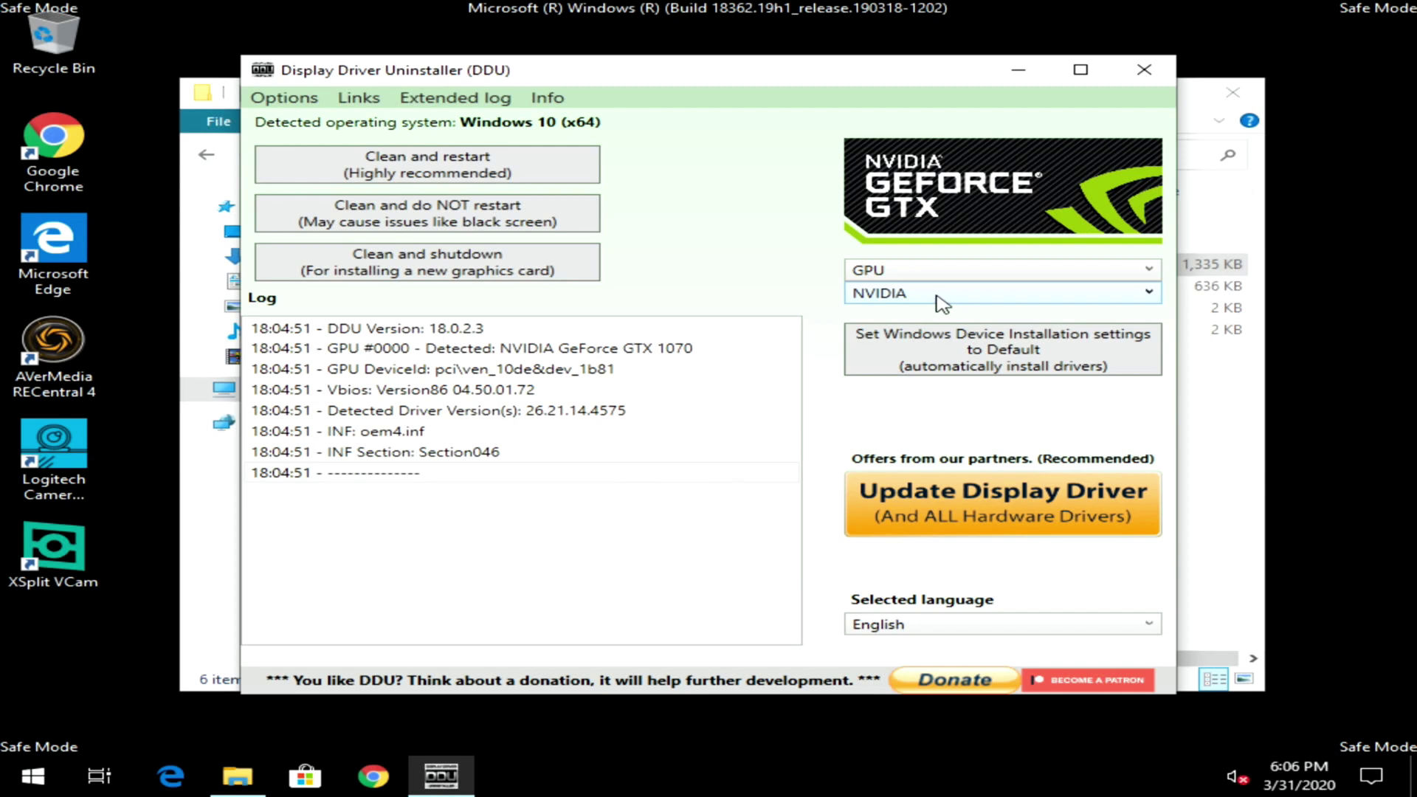
click(939, 303)
click(939, 302)
click(448, 221)
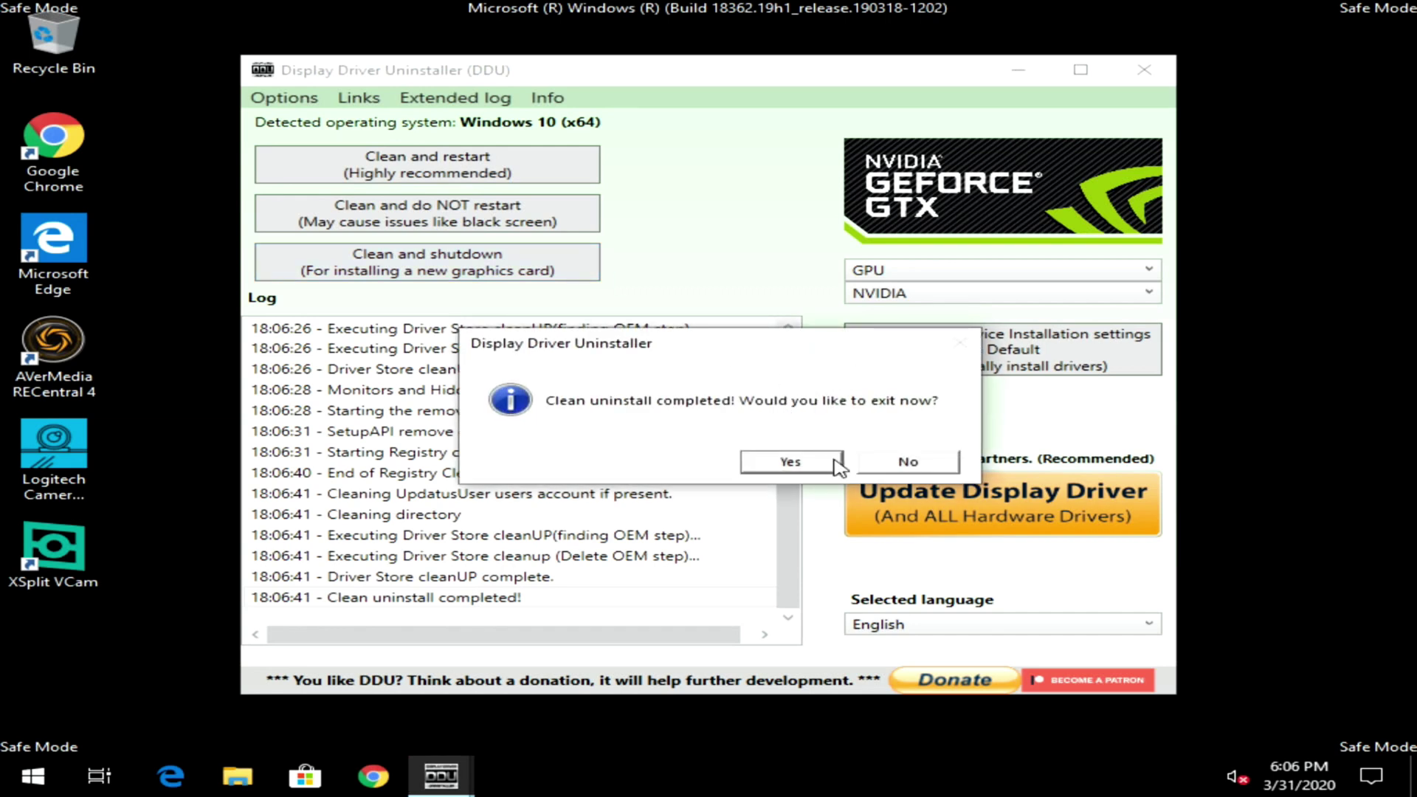
click(908, 466)
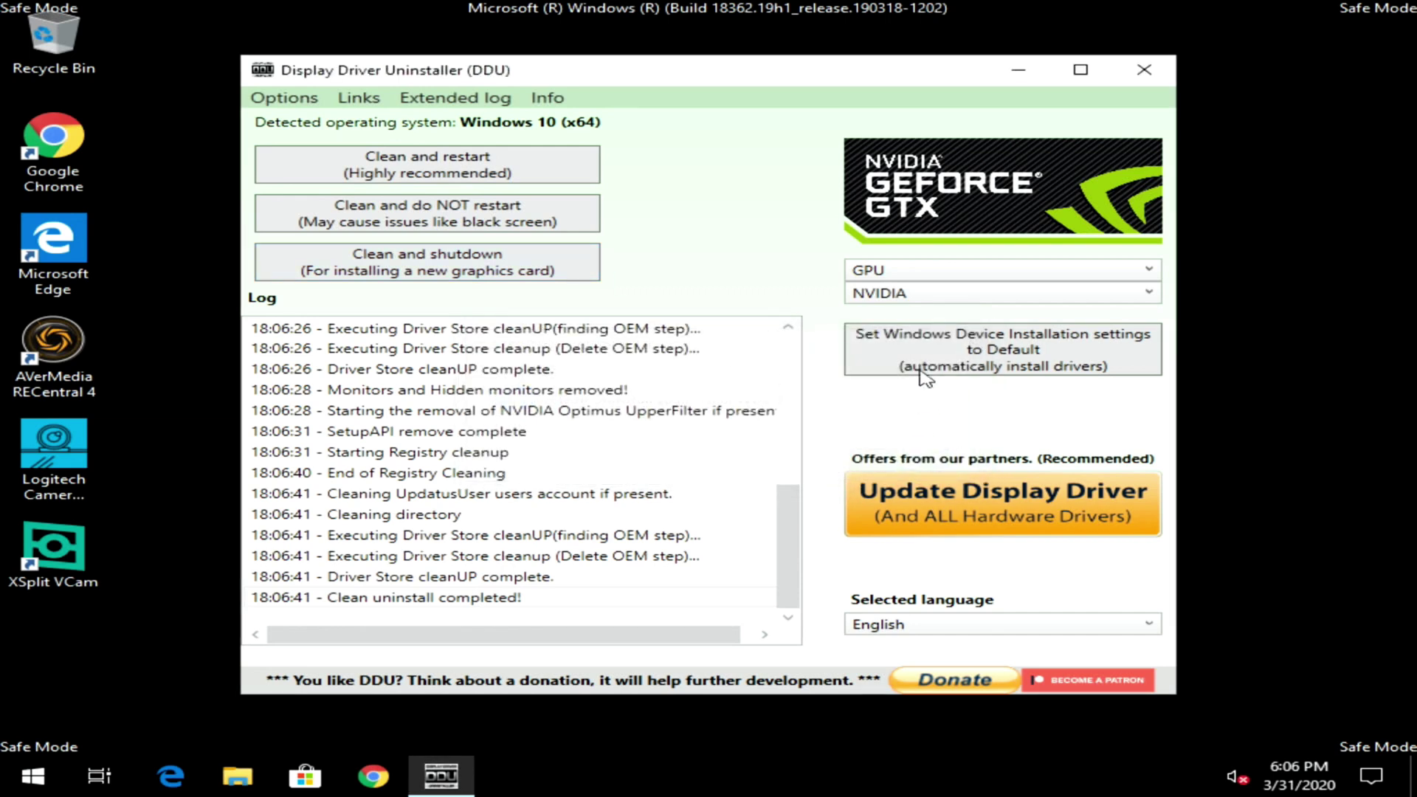
Step: Switch the GPU device to AMD and clean its drivers without restarting or exiting the uninstaller
click(899, 295)
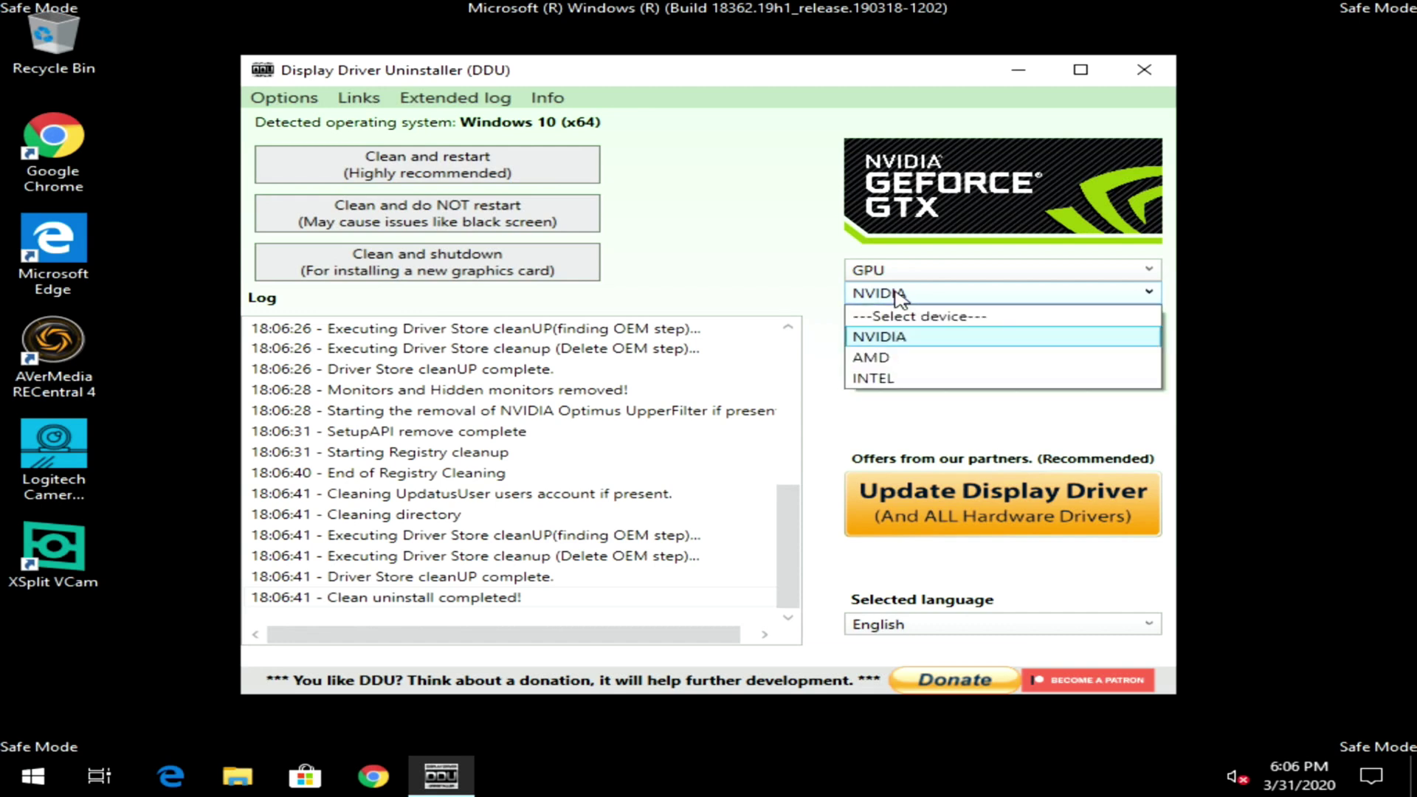
click(895, 359)
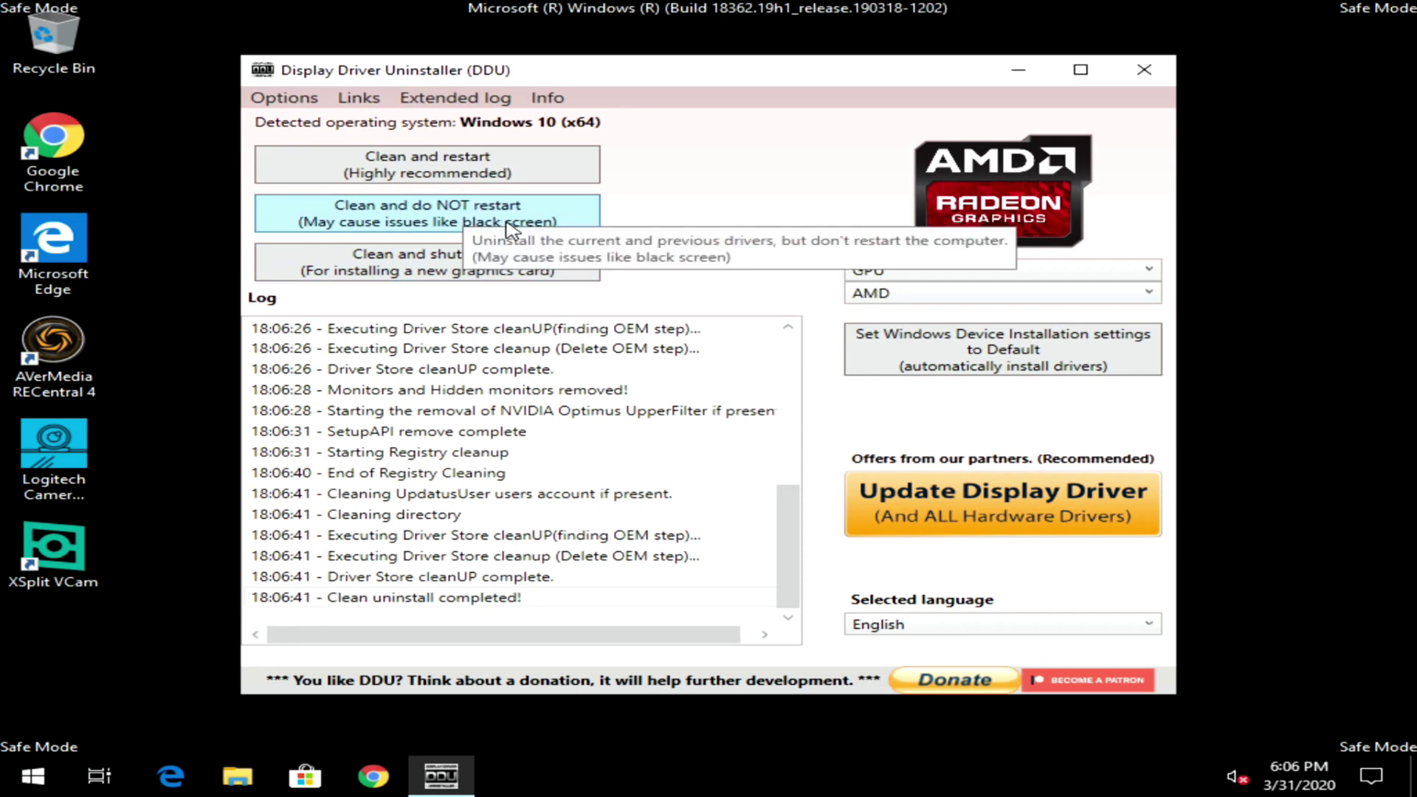
click(562, 231)
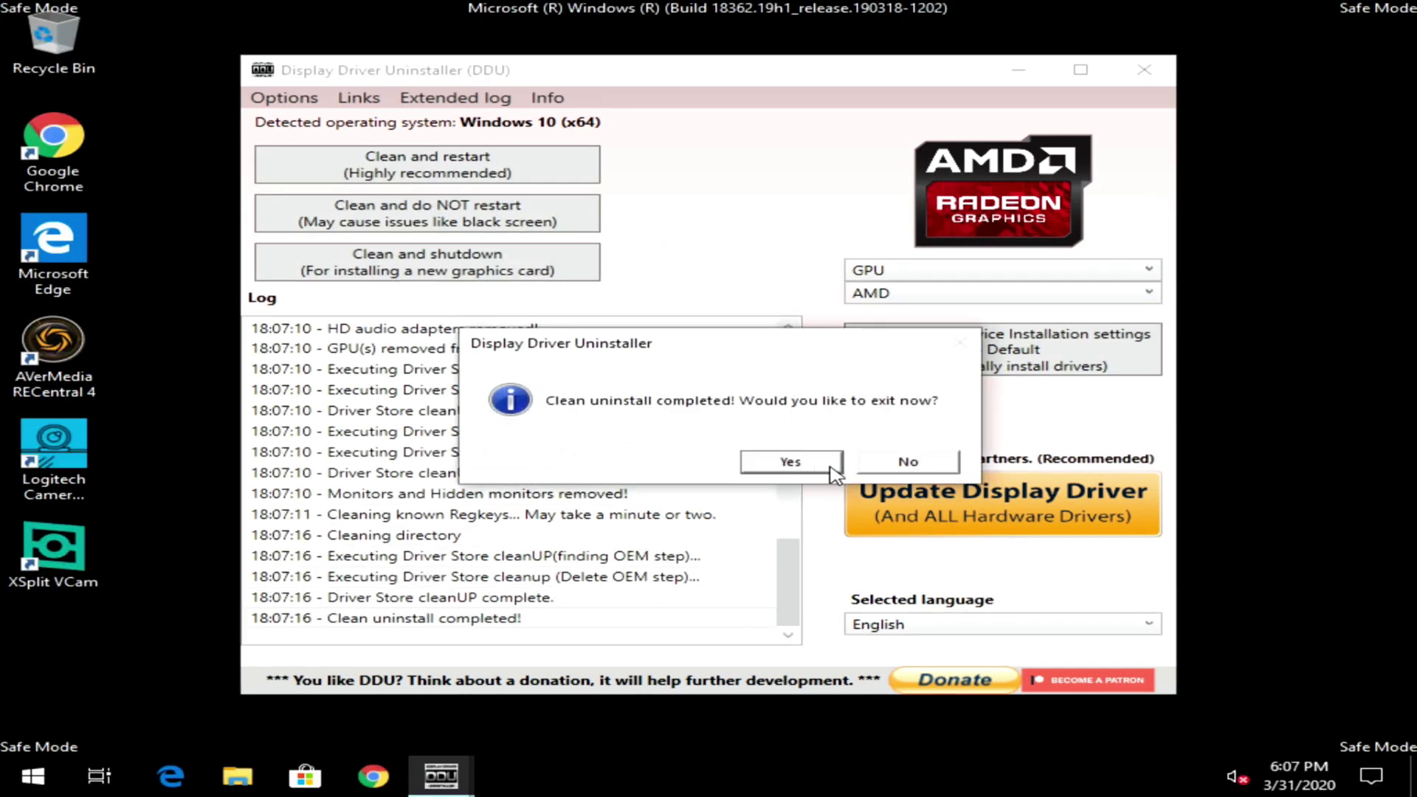
click(888, 465)
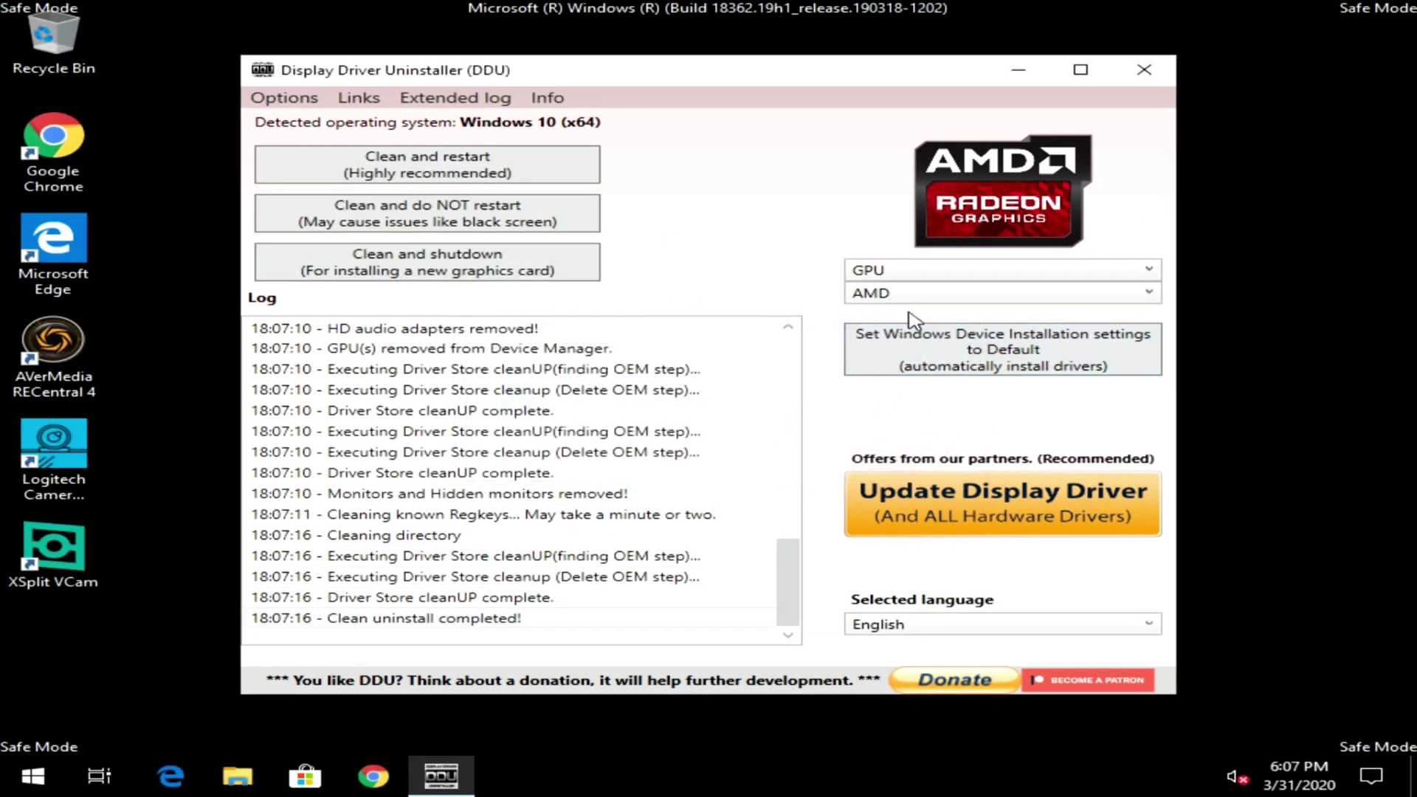
Step: Leave the device selection at AMD, close Display Driver Uninstaller and shut down the PC
click(934, 295)
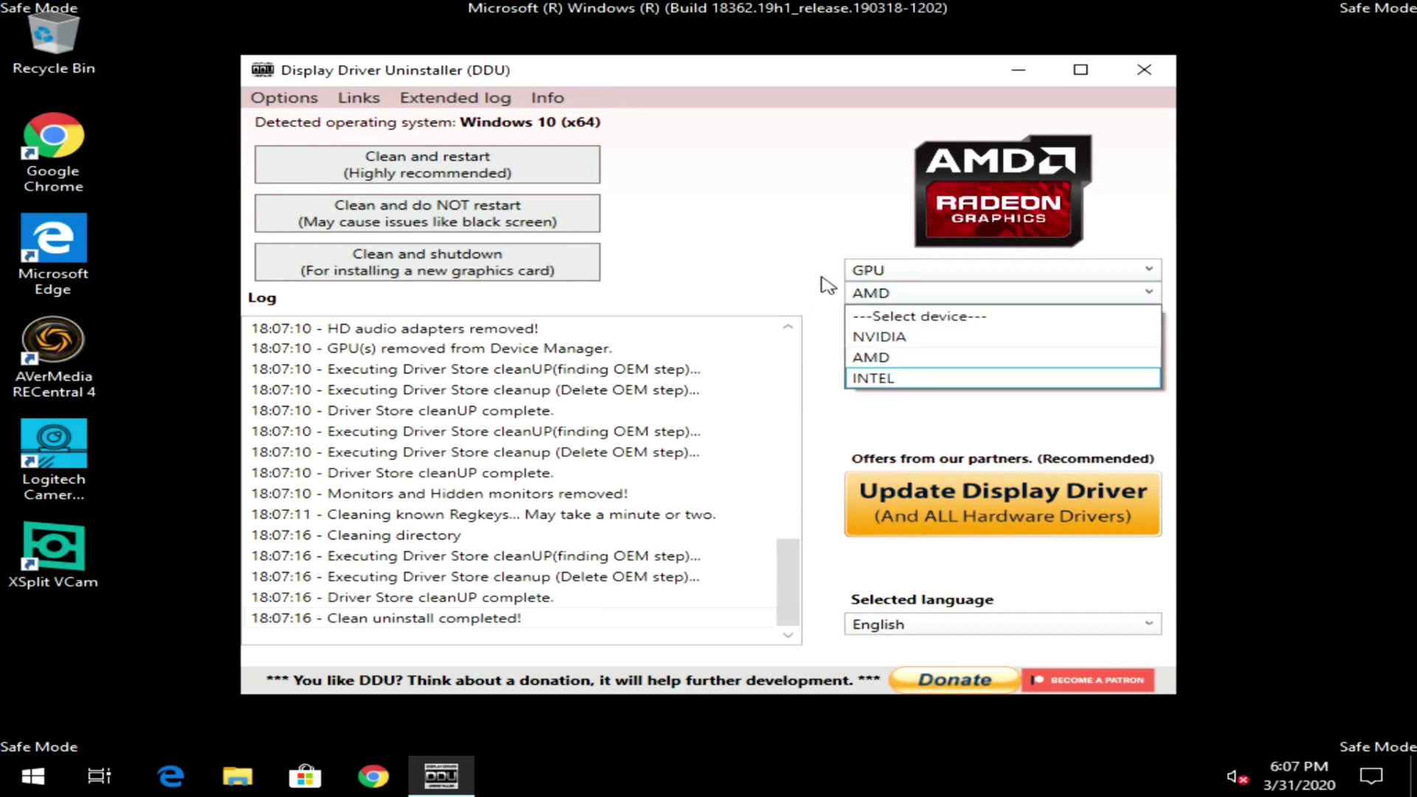
click(812, 255)
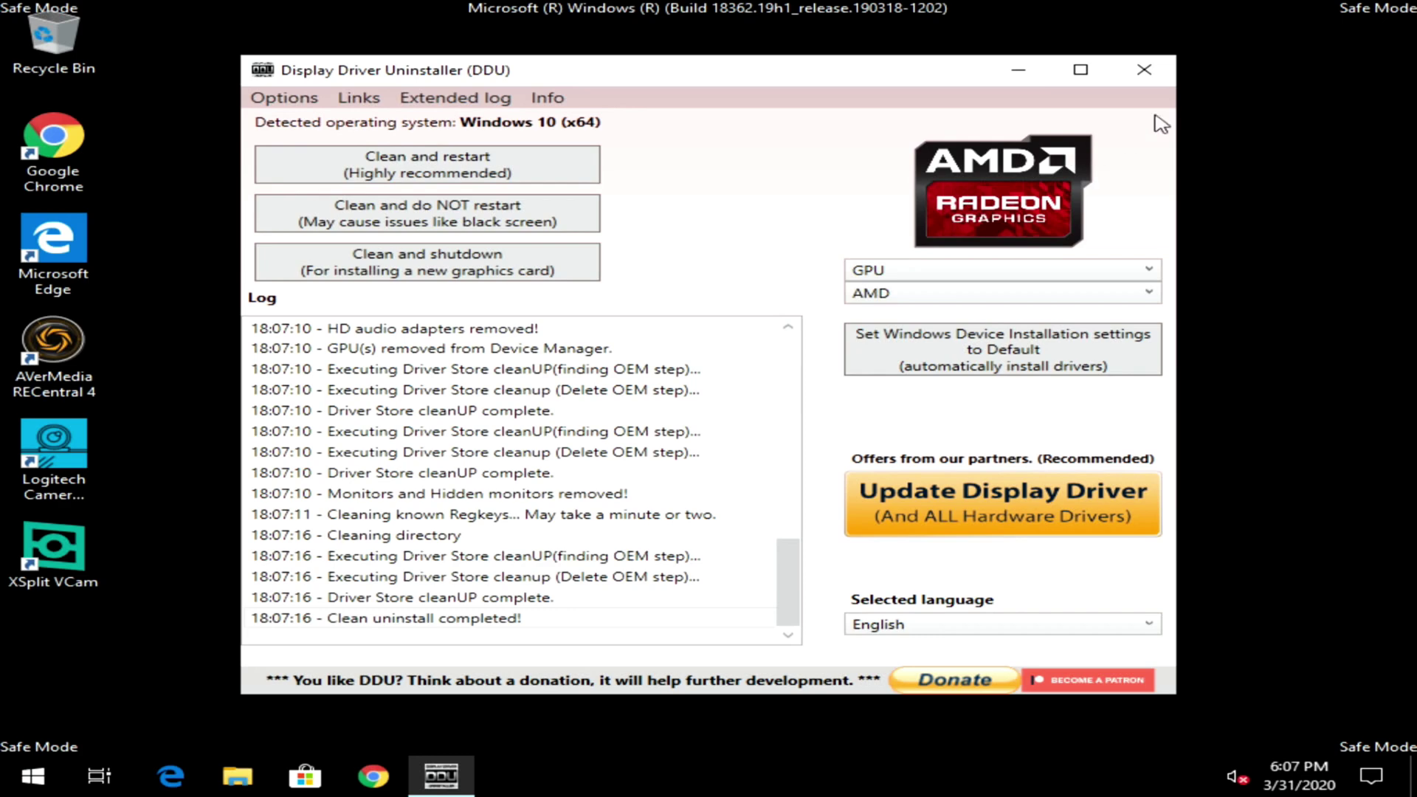
click(1138, 77)
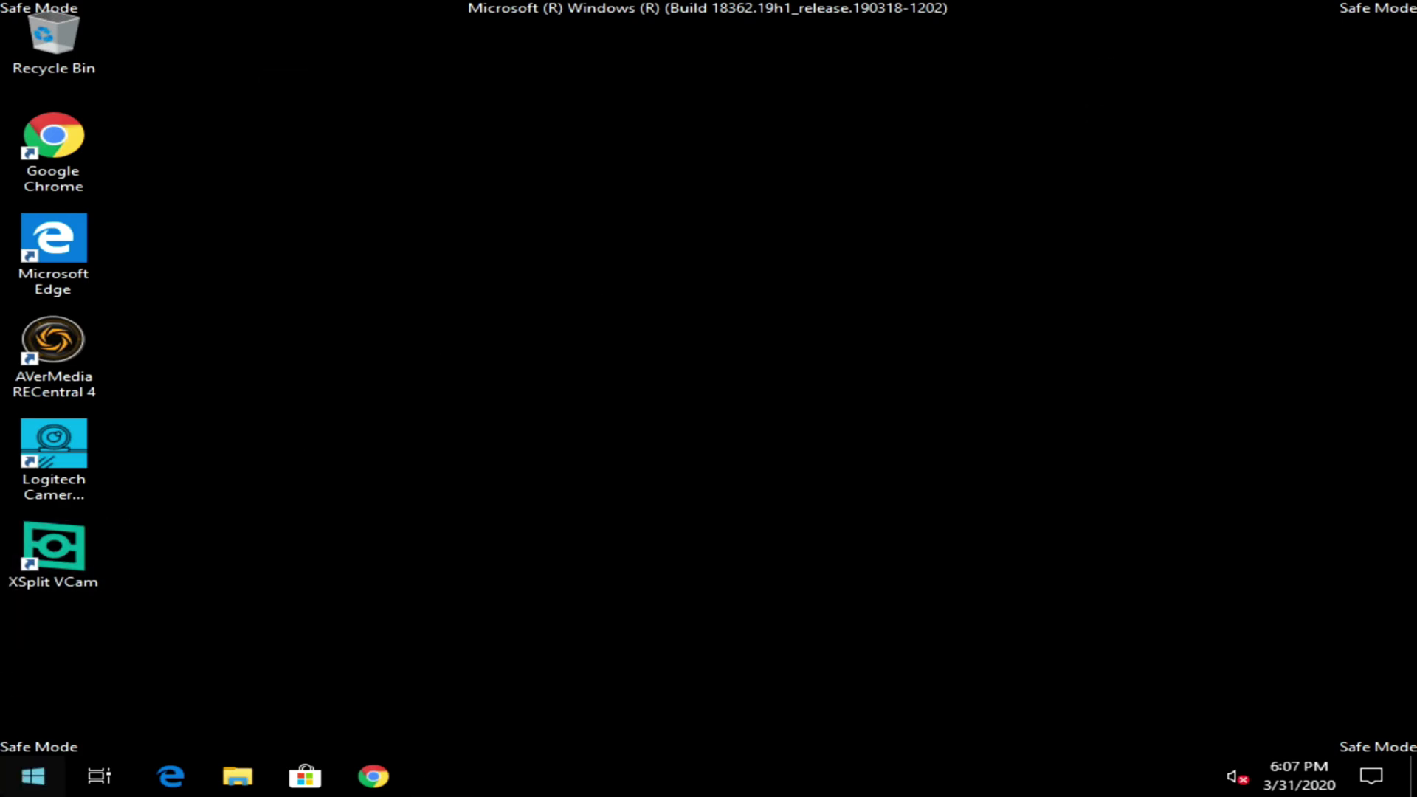
right_click(33, 775)
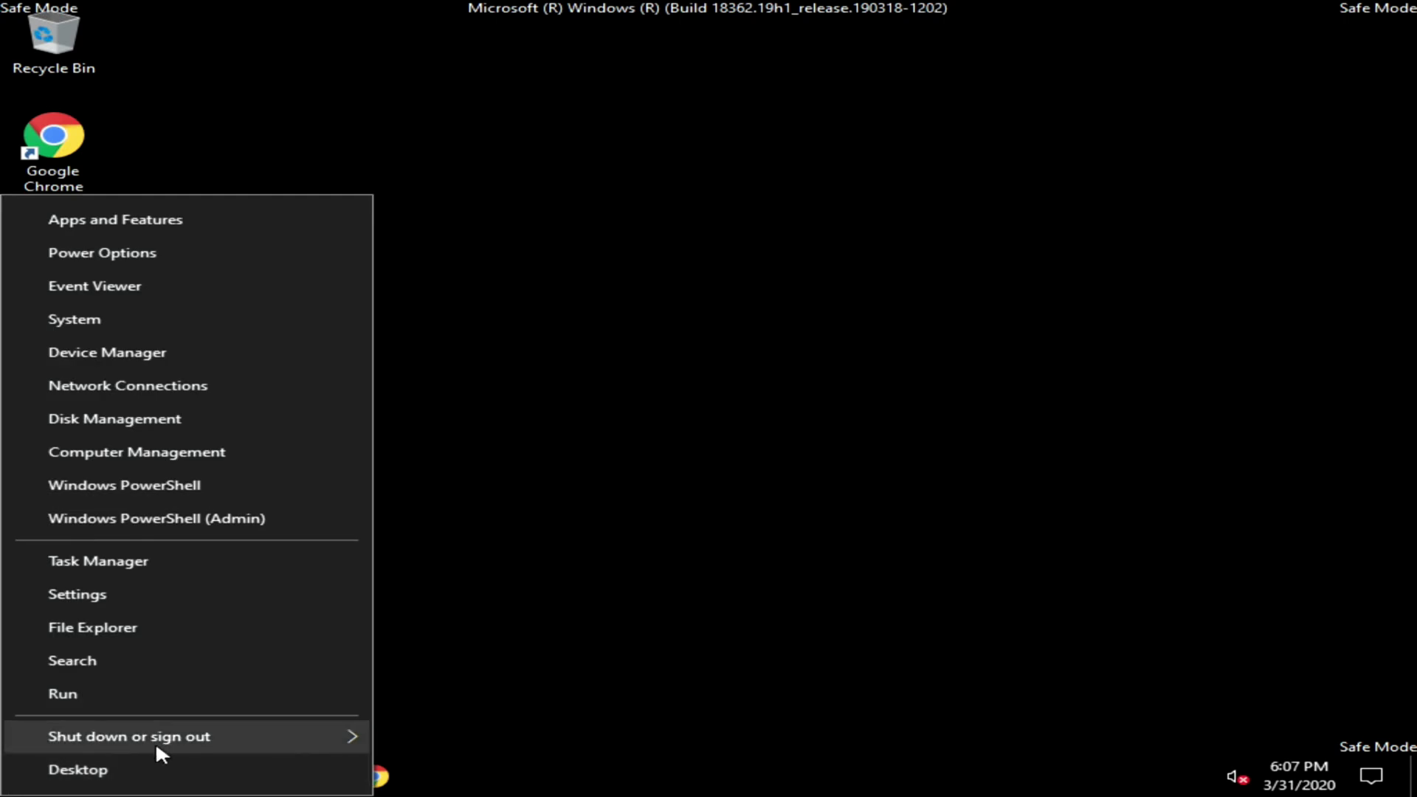
mouse_move(155, 738)
click(448, 700)
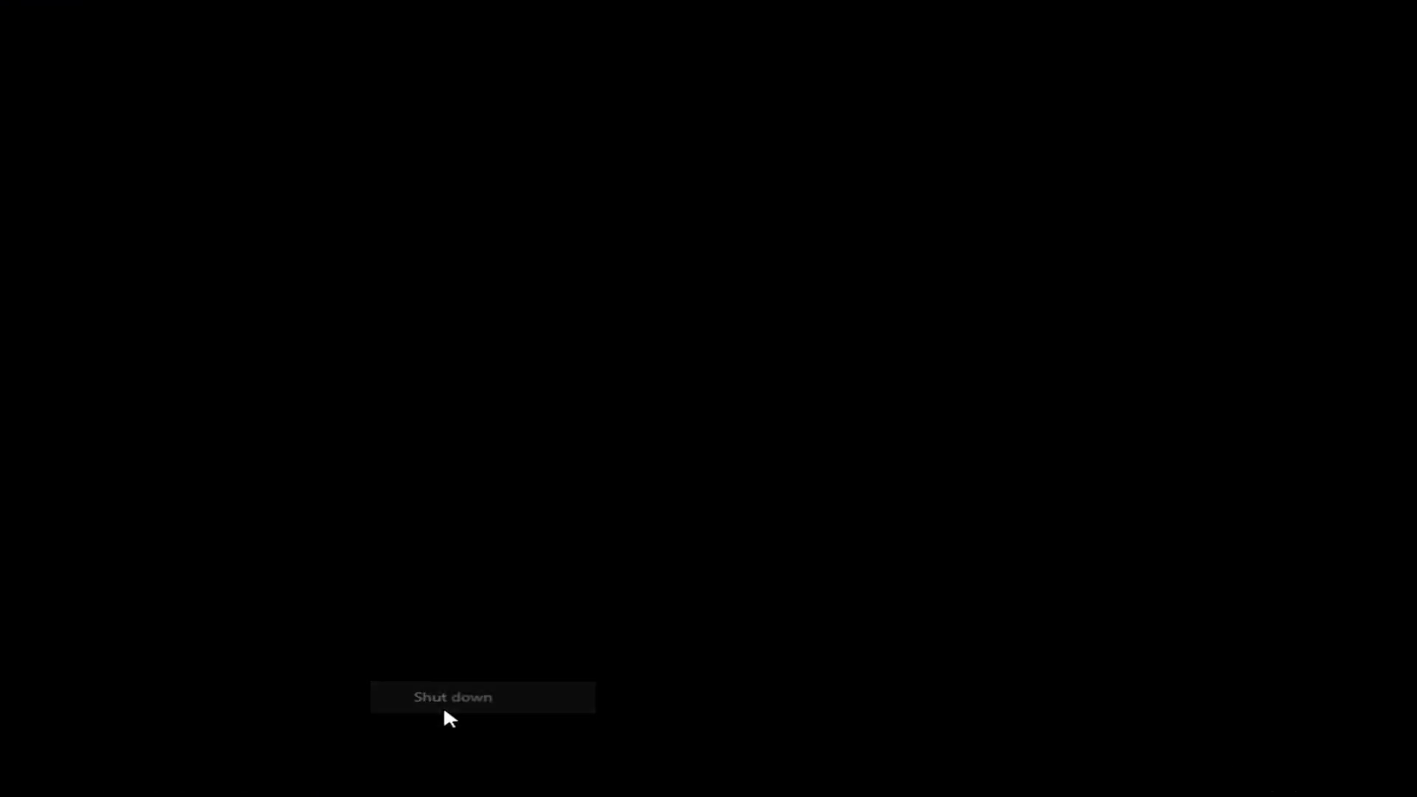
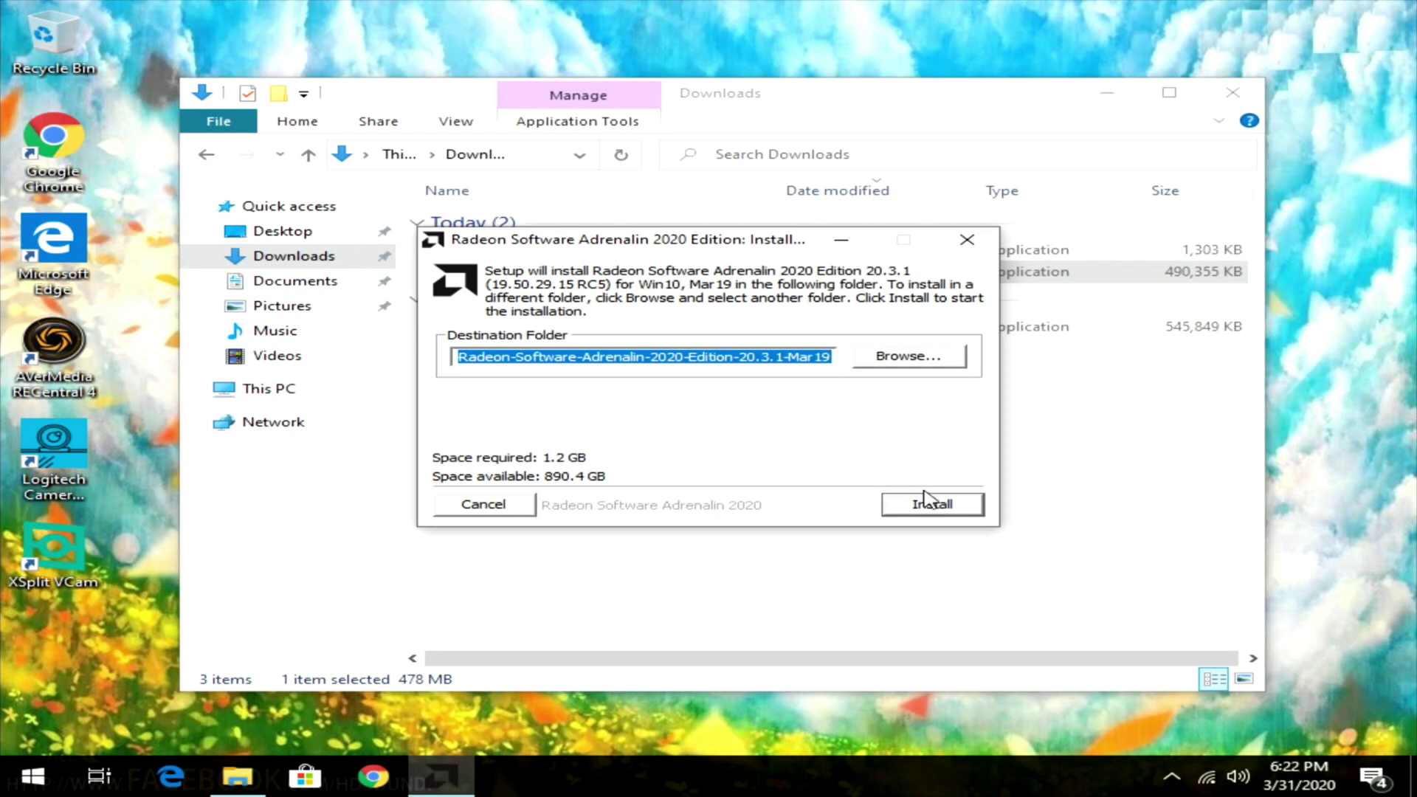
Step: Extract Radeon Software Adrenalin 2020 Edition 20.3.1 to the default folder, start its installation with Factory Reset enabled, and restart immediately
click(931, 509)
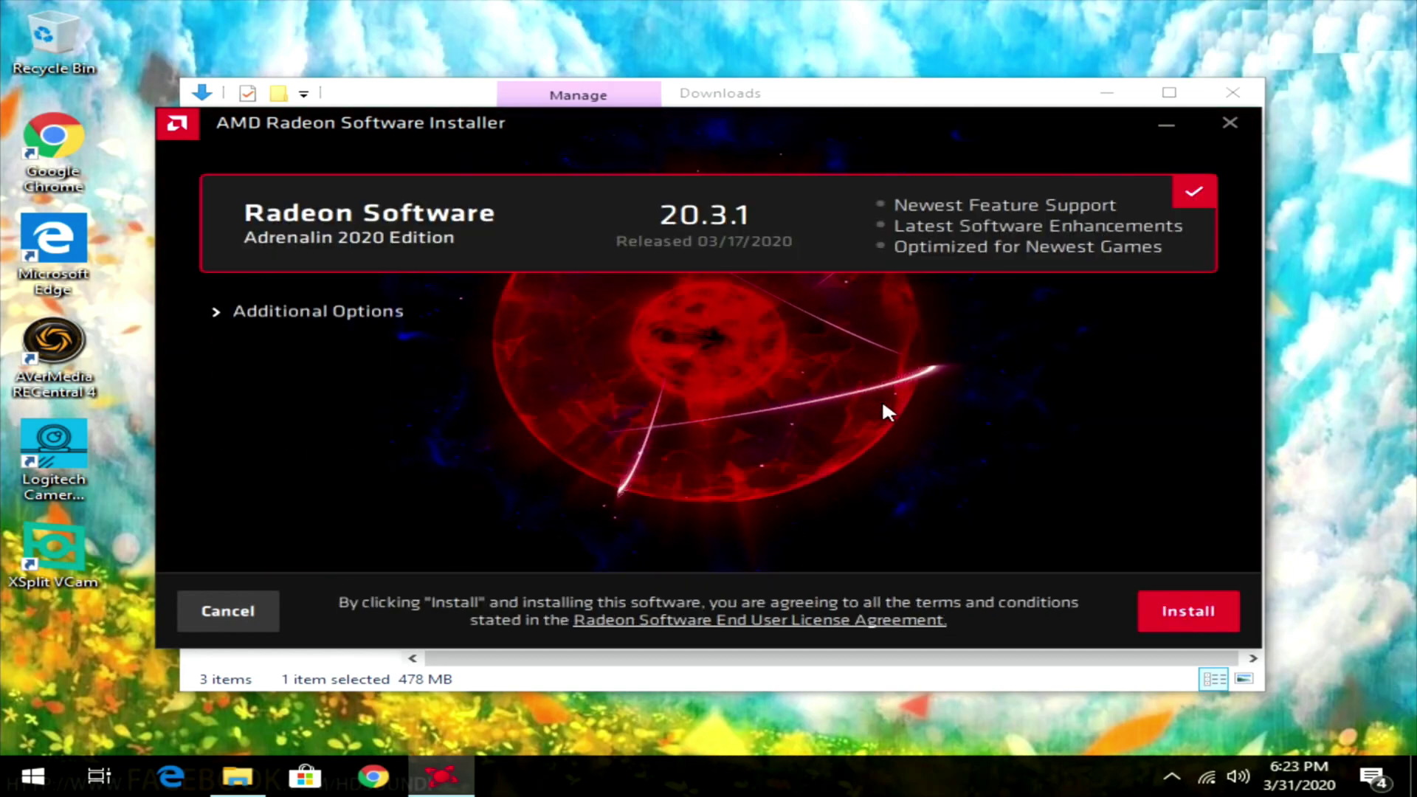
click(213, 312)
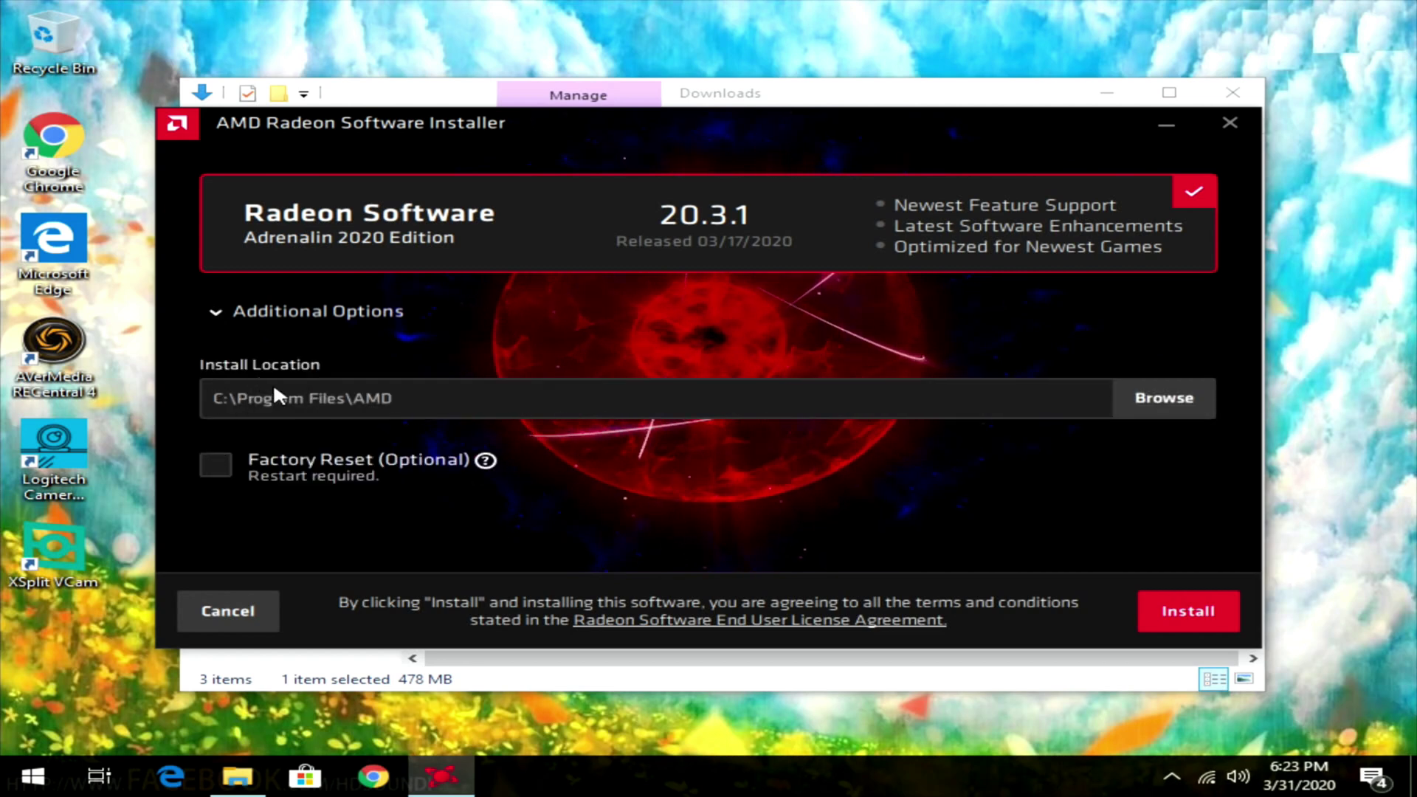
click(212, 466)
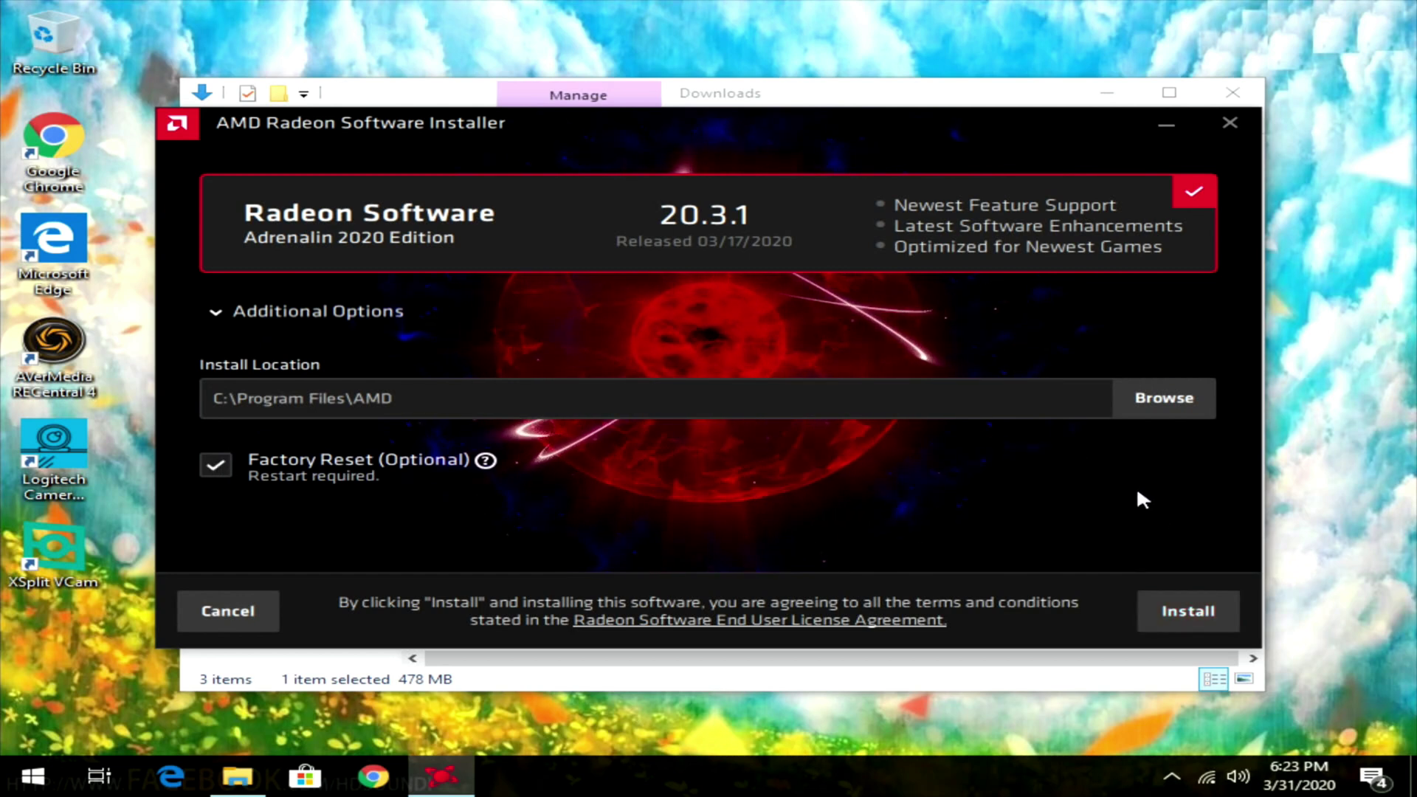
click(1182, 618)
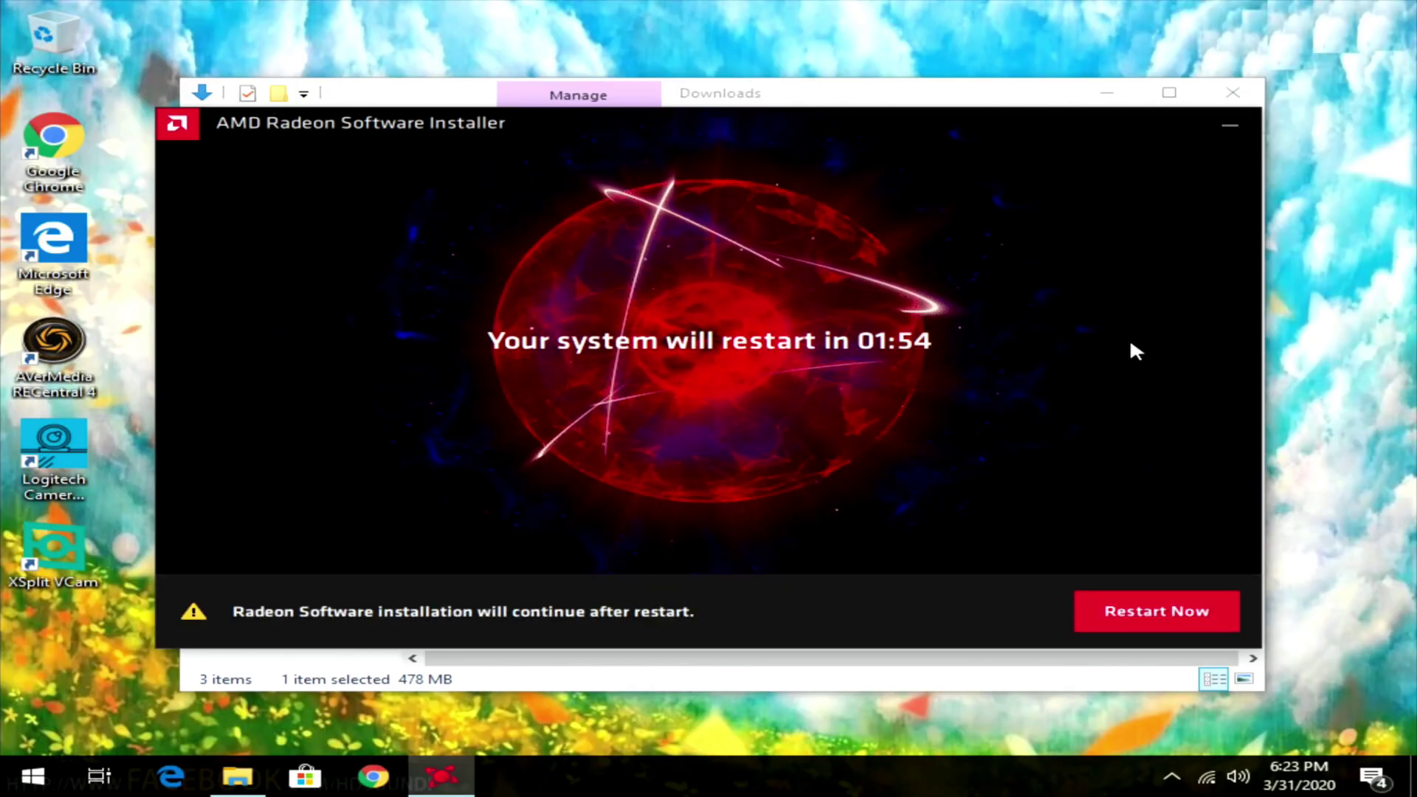
click(1137, 604)
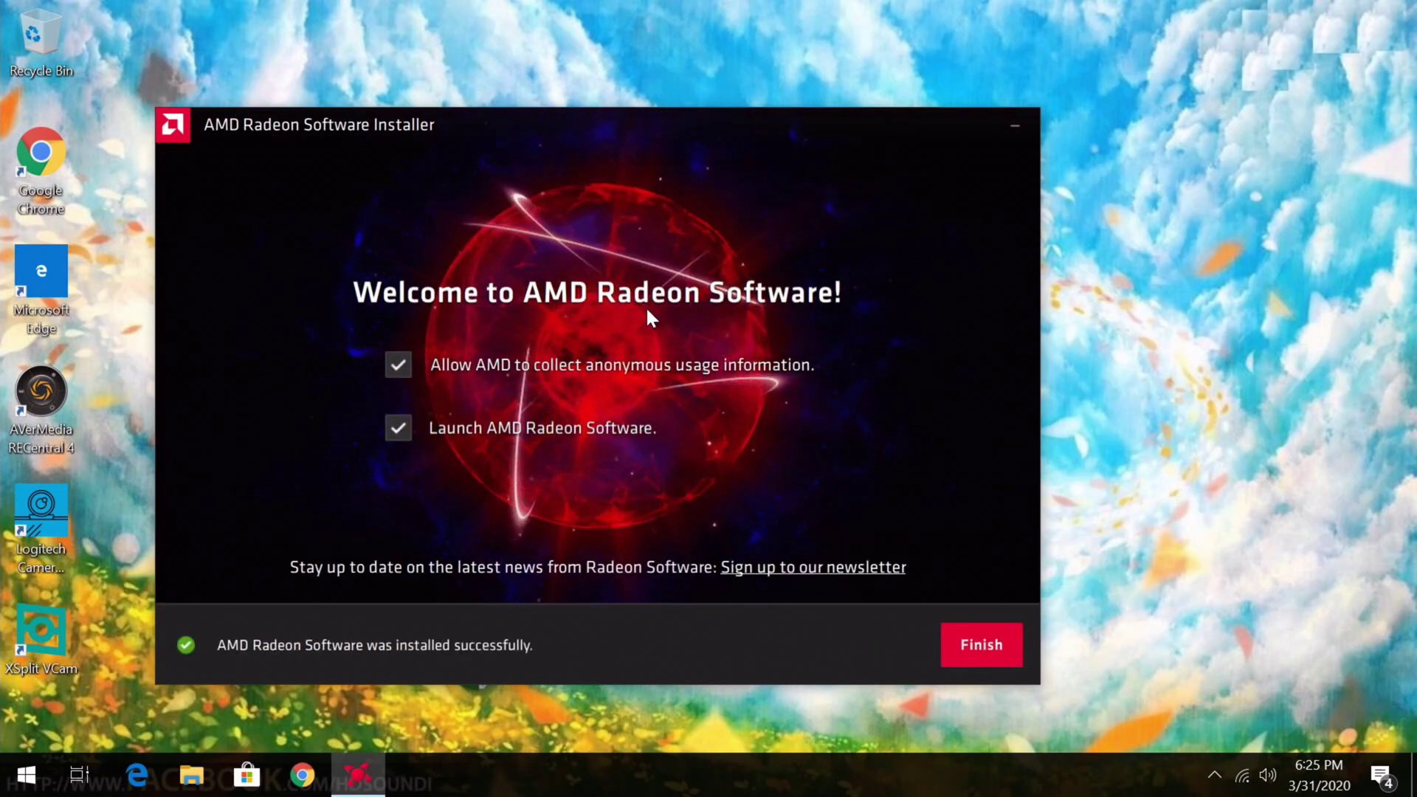
Step: Opt out of anonymous usage collection, finish the installer with Radeon Software launching, and dismiss the pop-up notifications
click(406, 362)
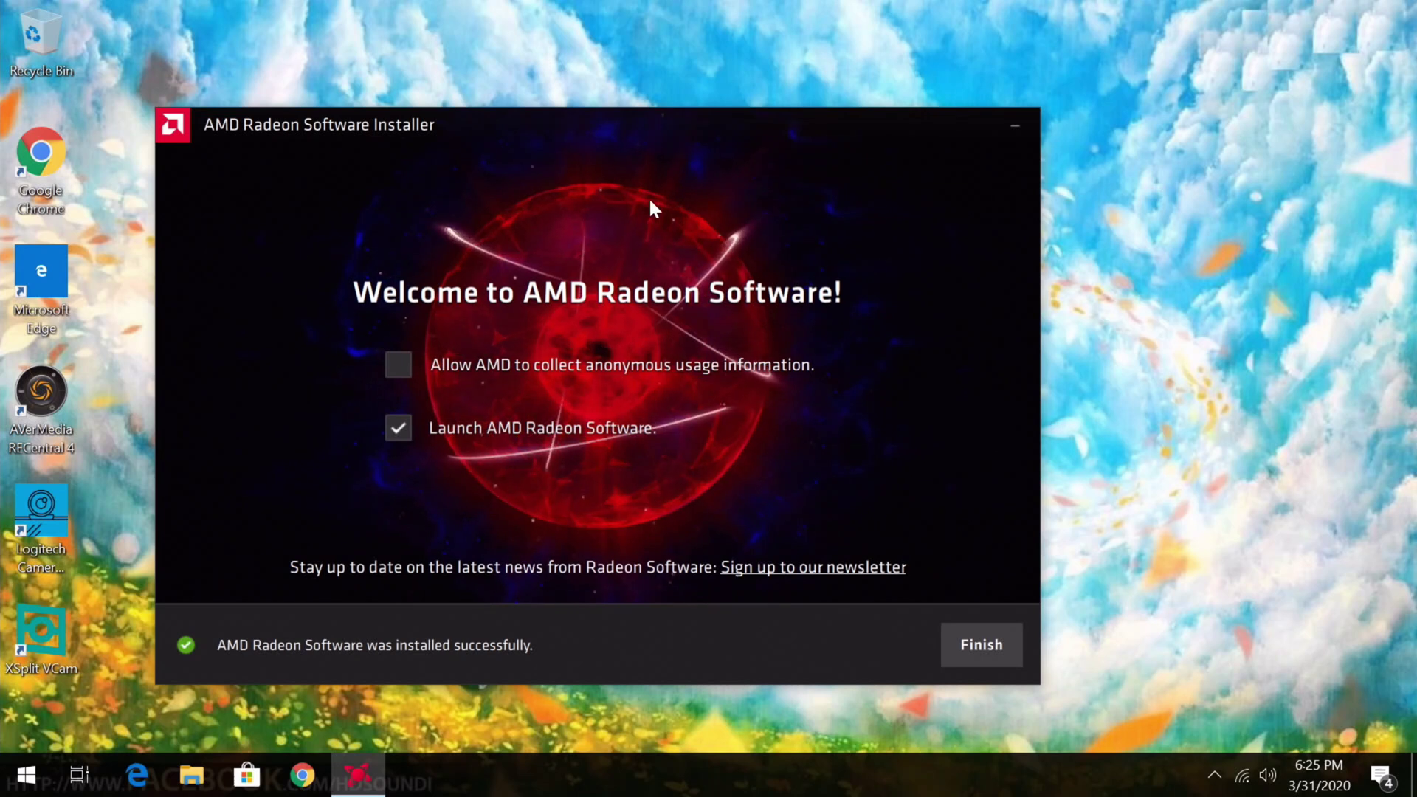
drag(679, 122, 779, 109)
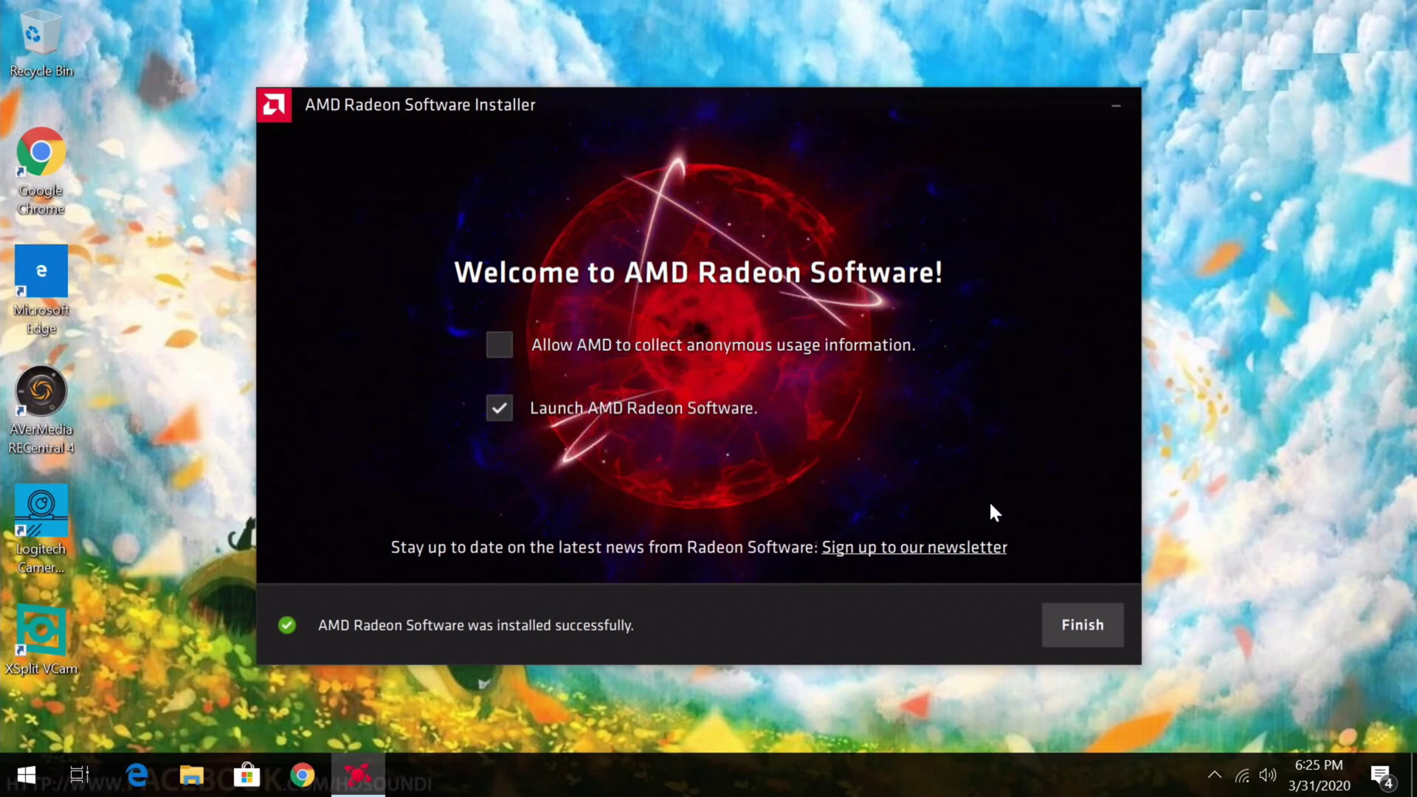
click(1077, 625)
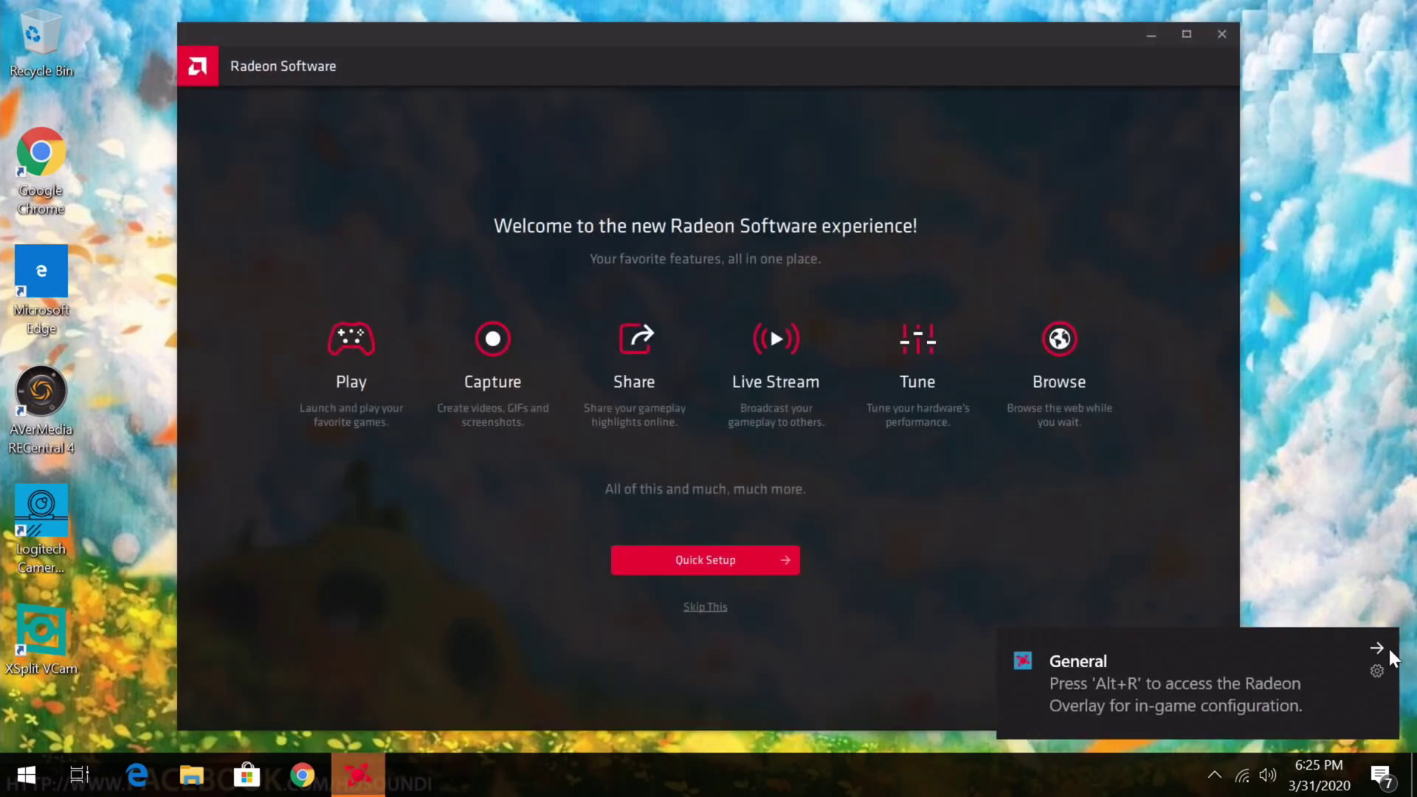
click(1378, 649)
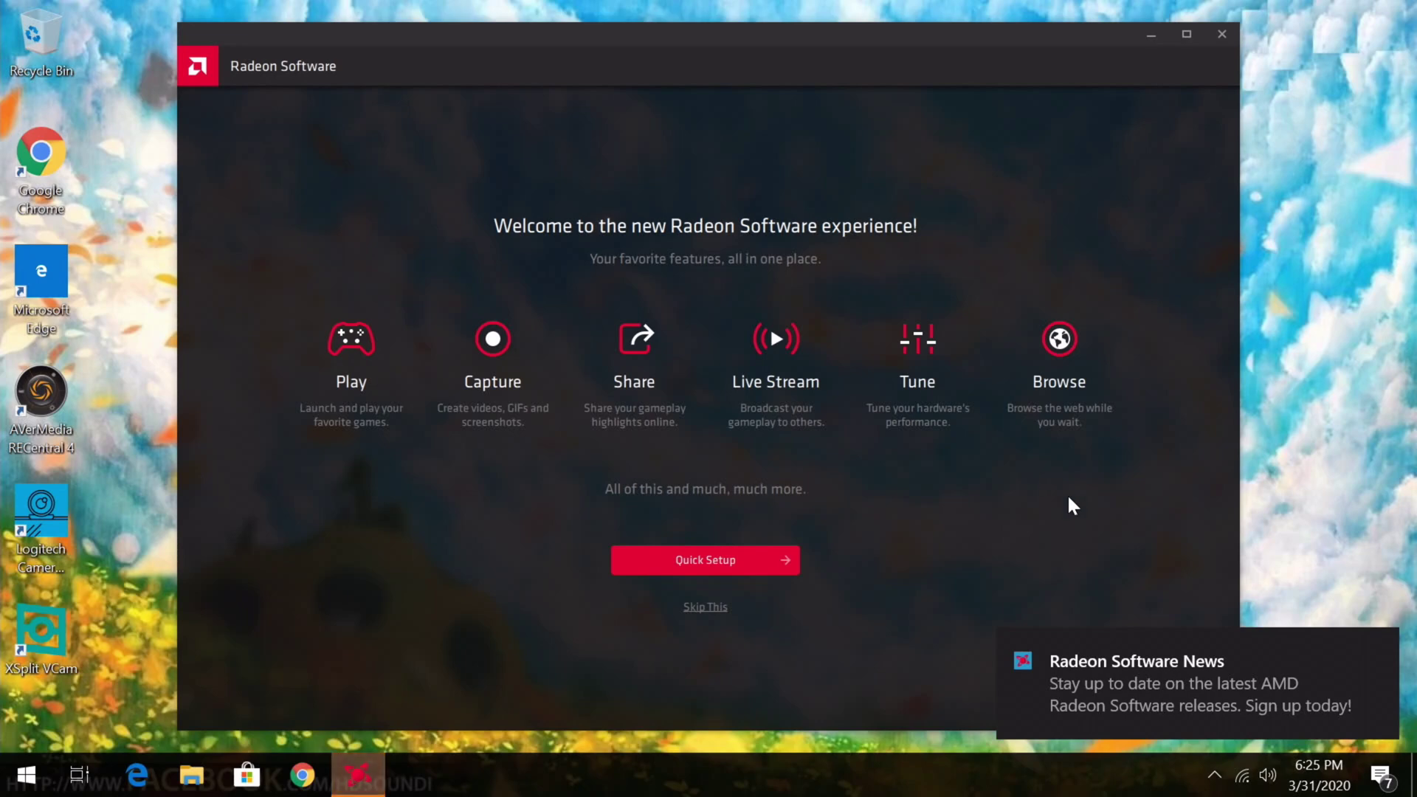
click(1377, 651)
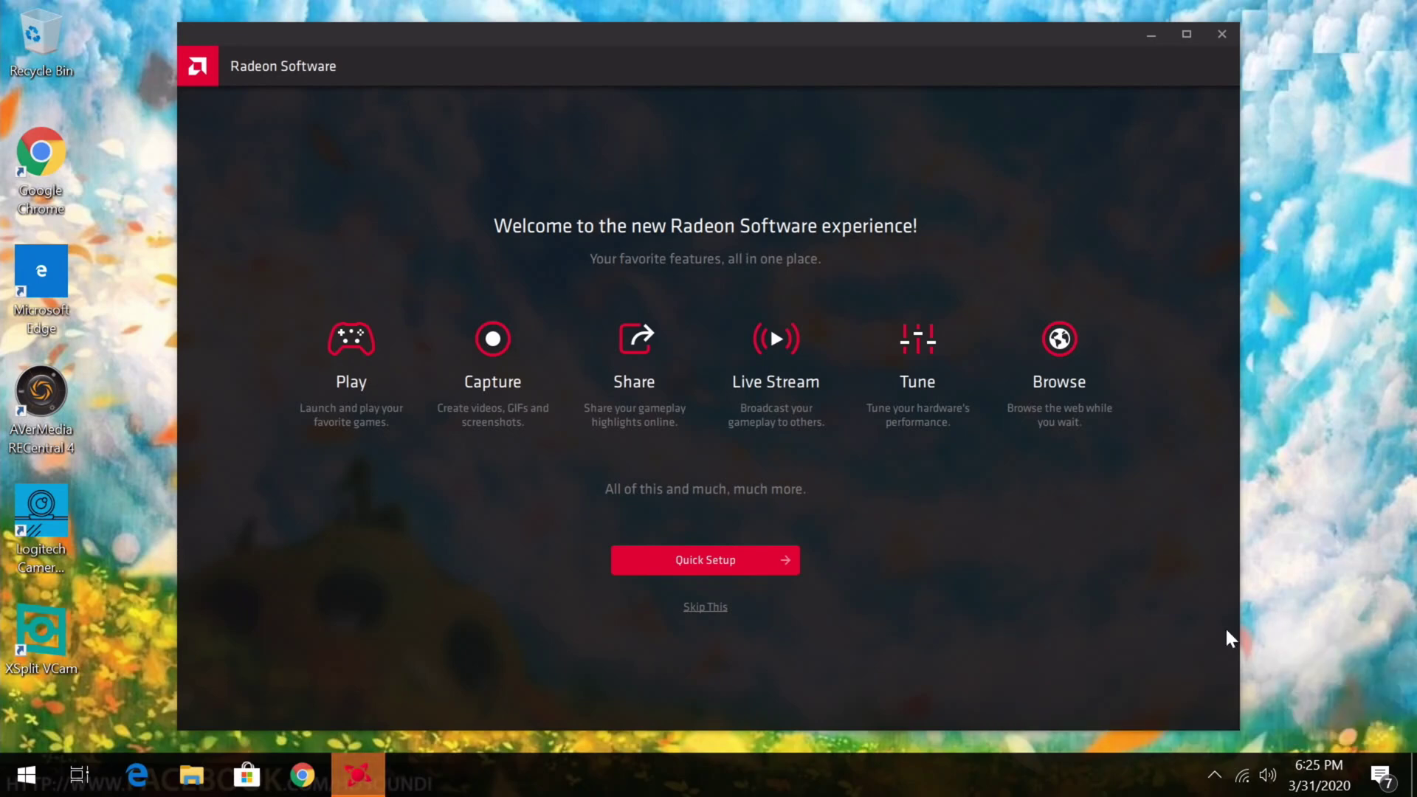
Step: Skip Radeon Software's quick setup and dismiss the high-DPI panel notification
click(712, 606)
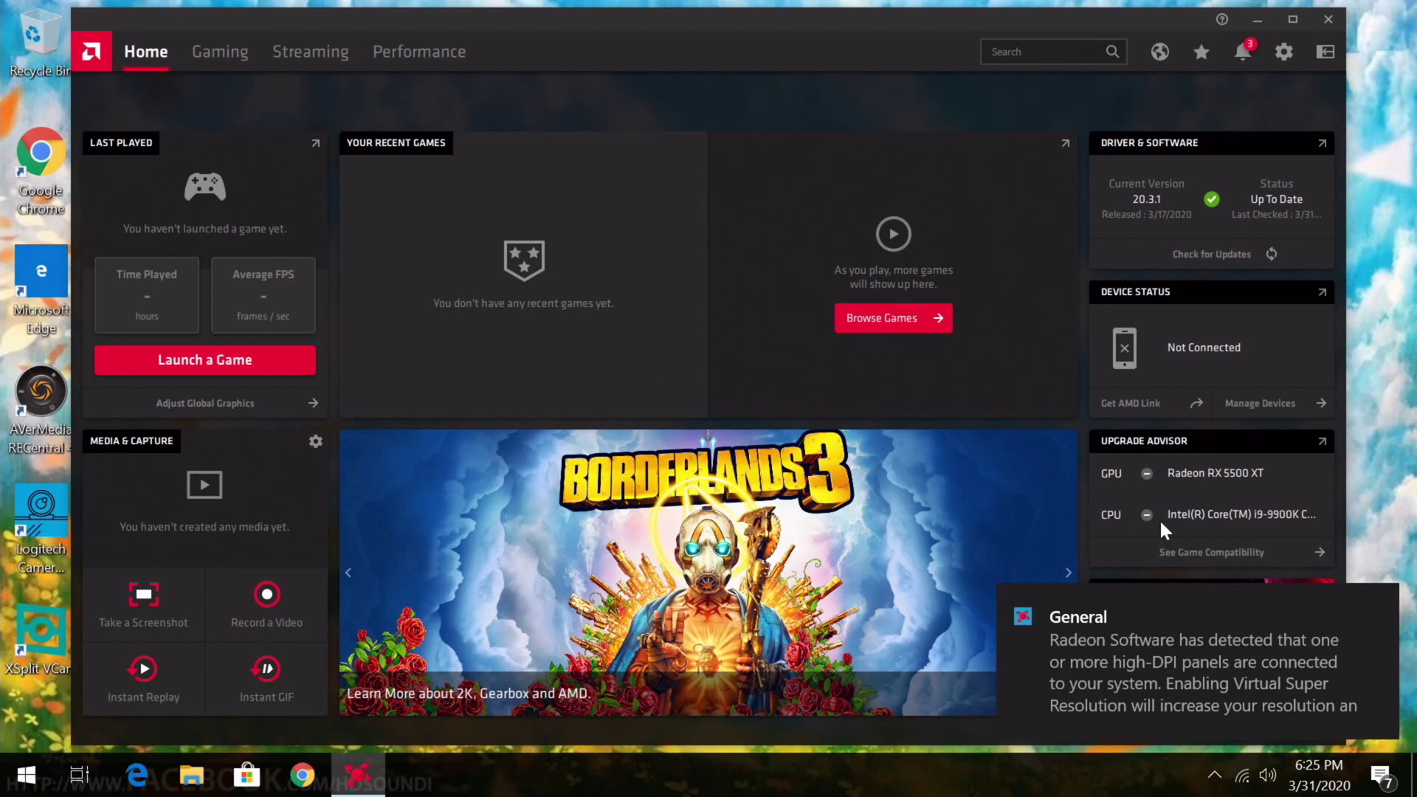
click(1376, 604)
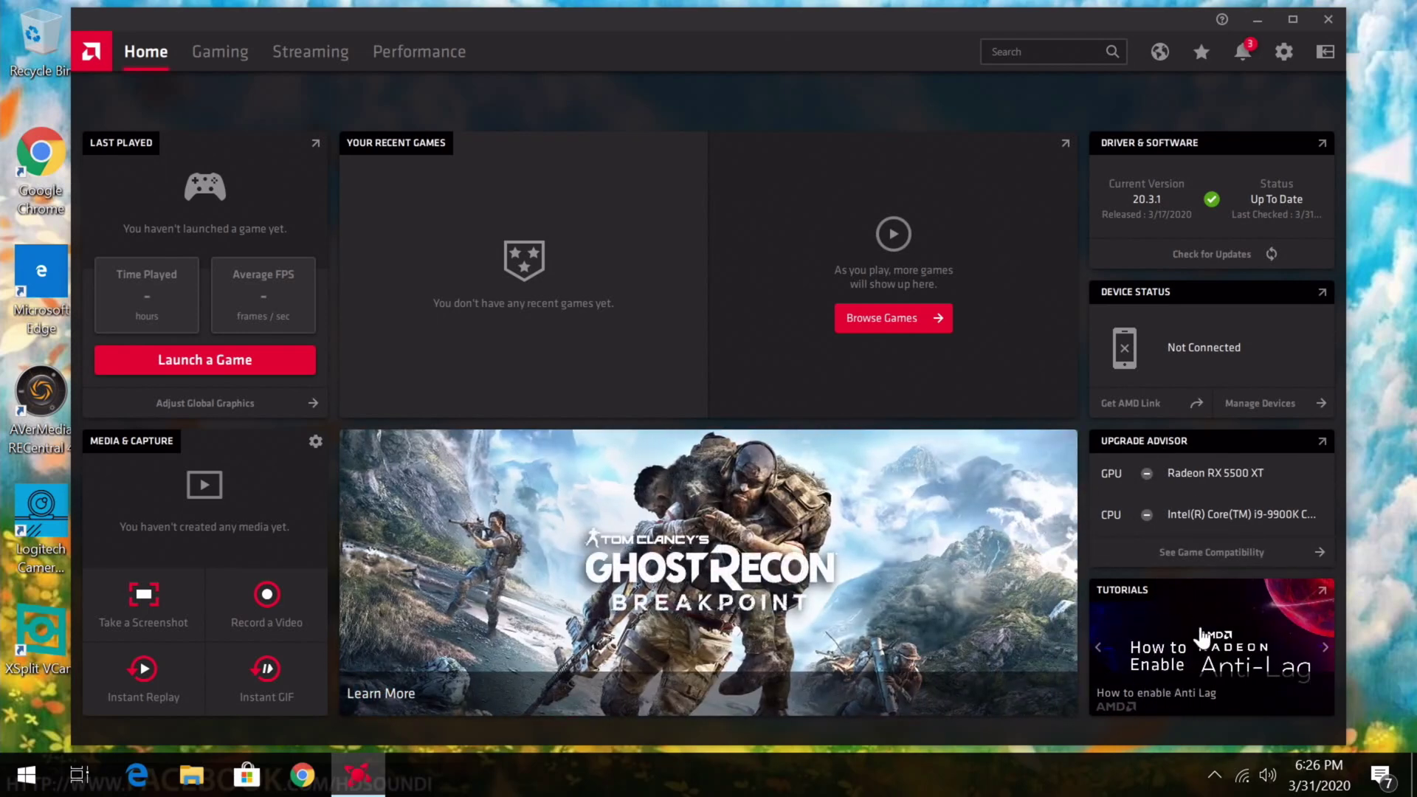
Step: Review the Gaming pages for games, media and compatibility, and the Streaming pages for live controls, chat and scene editing
click(205, 56)
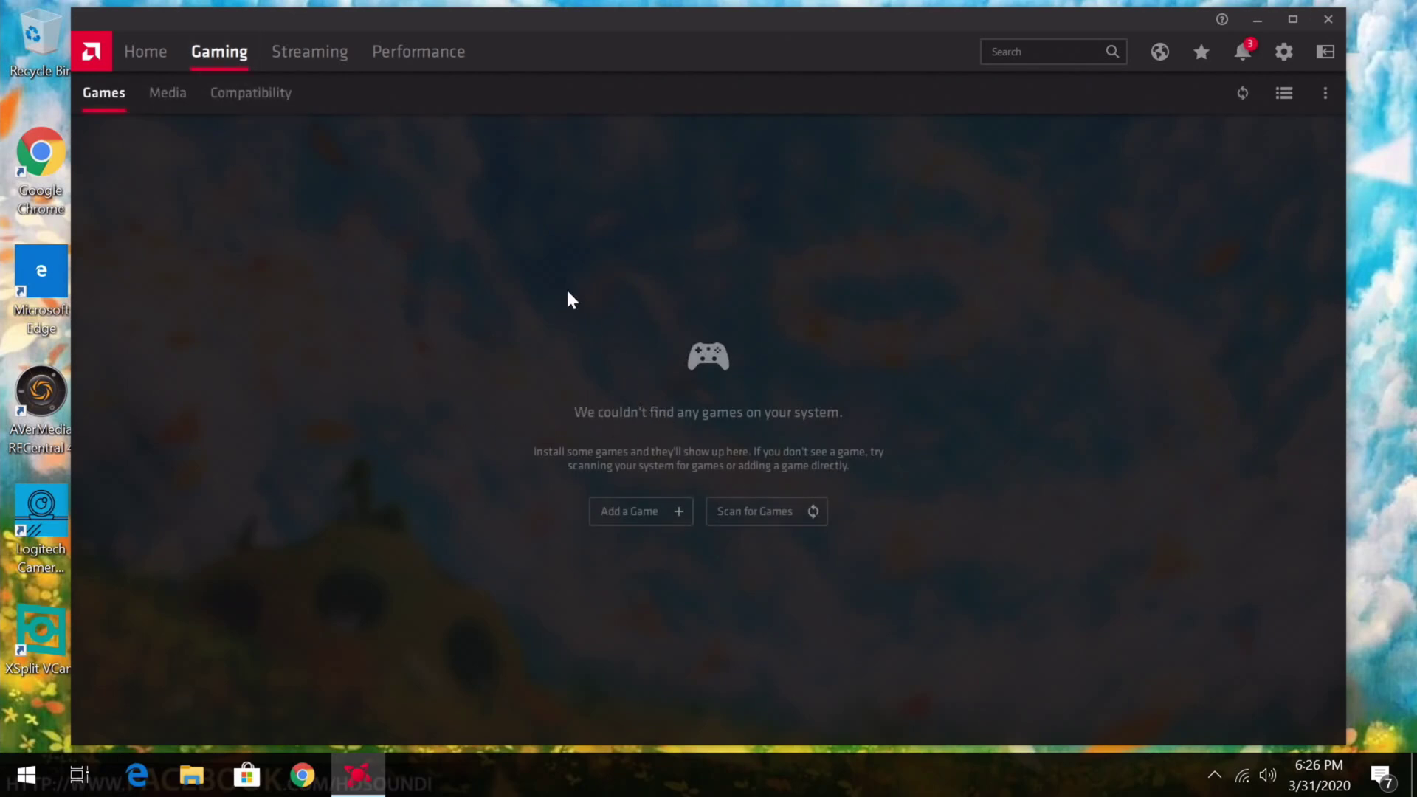
click(178, 91)
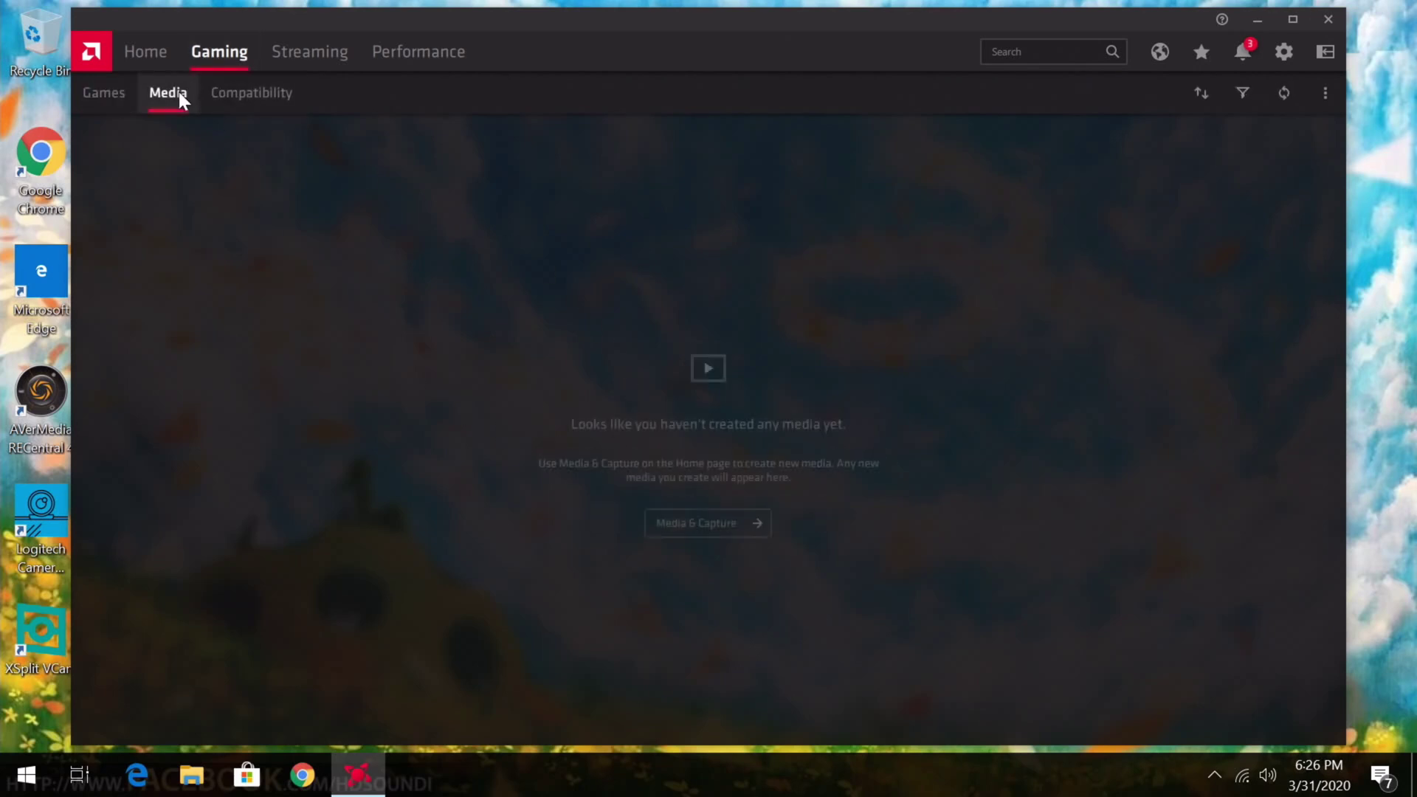
click(239, 92)
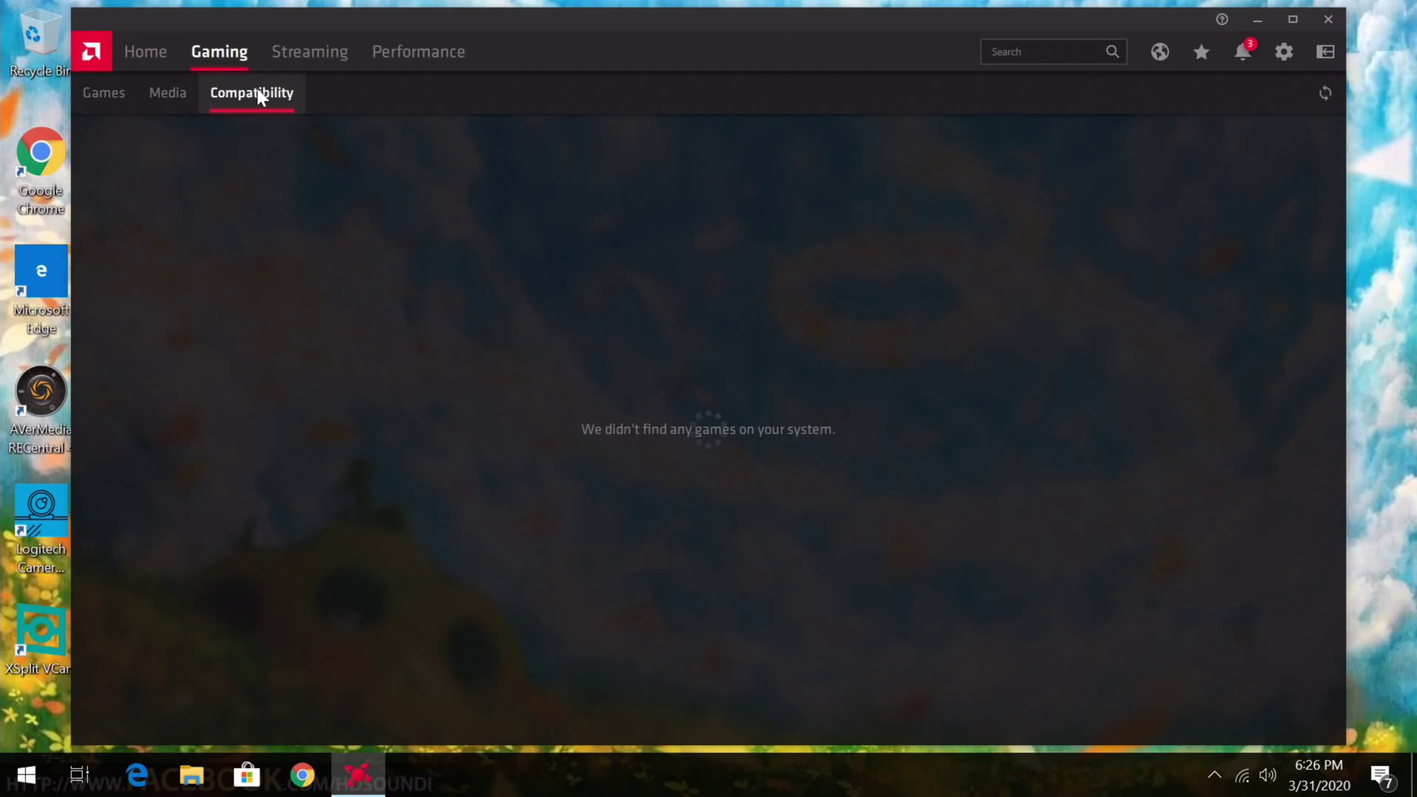
click(302, 54)
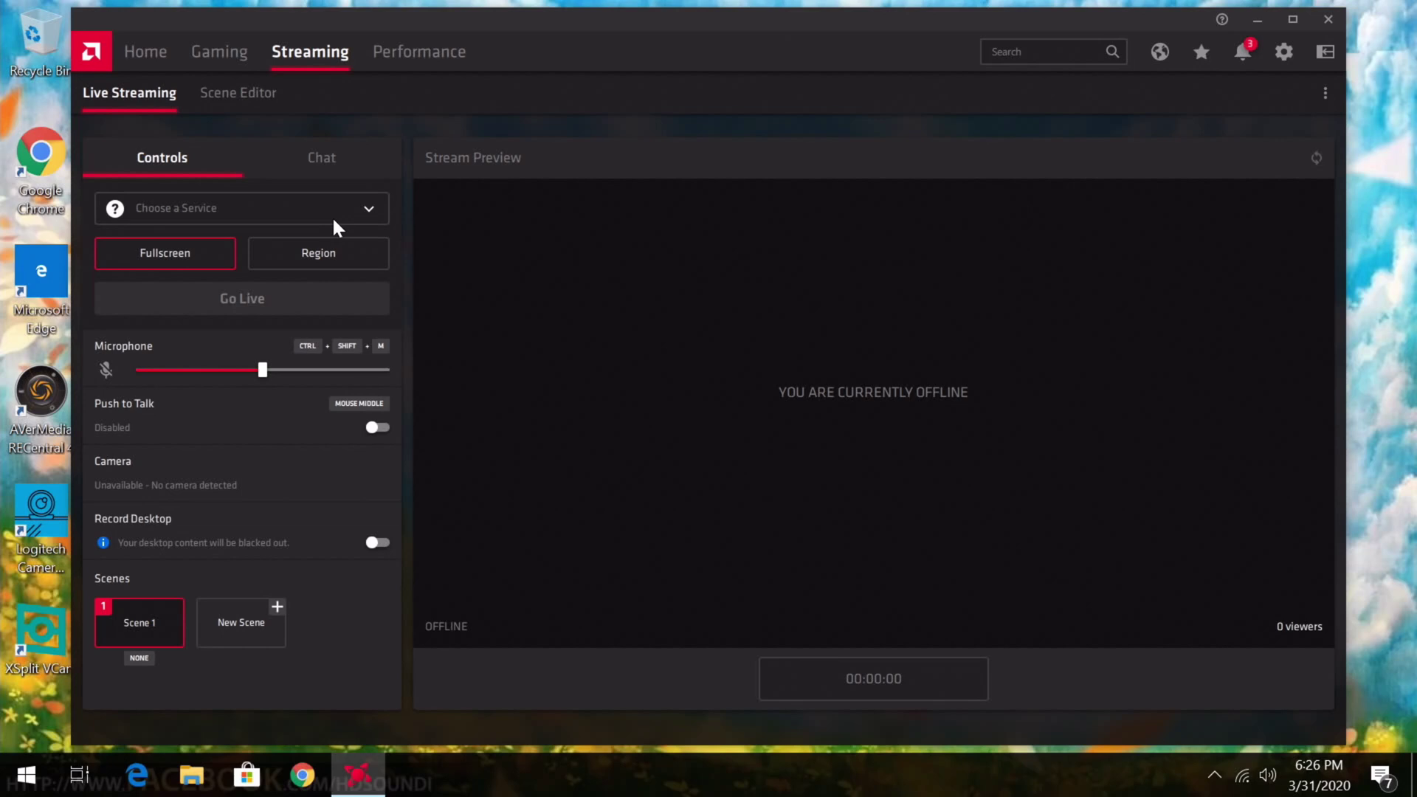
click(314, 160)
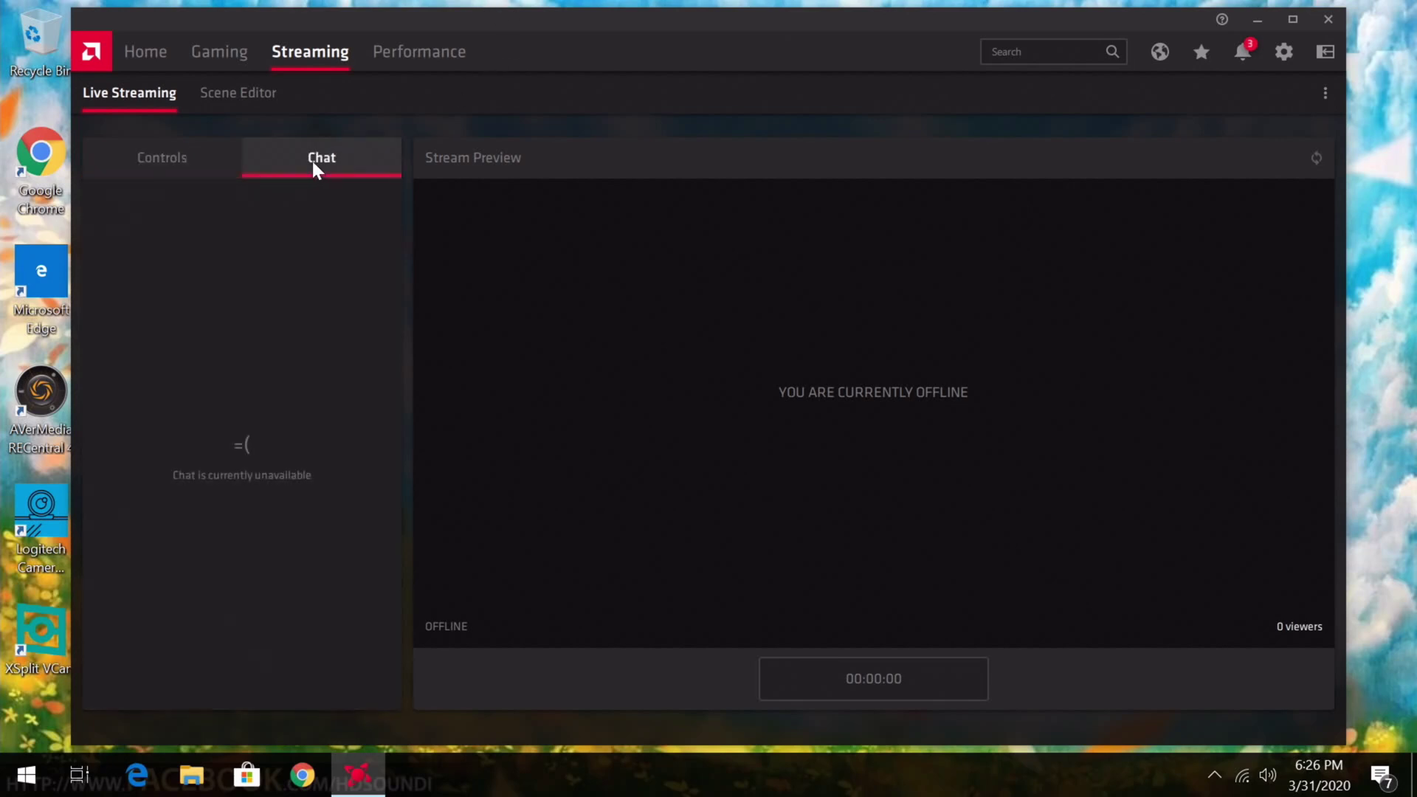
click(234, 95)
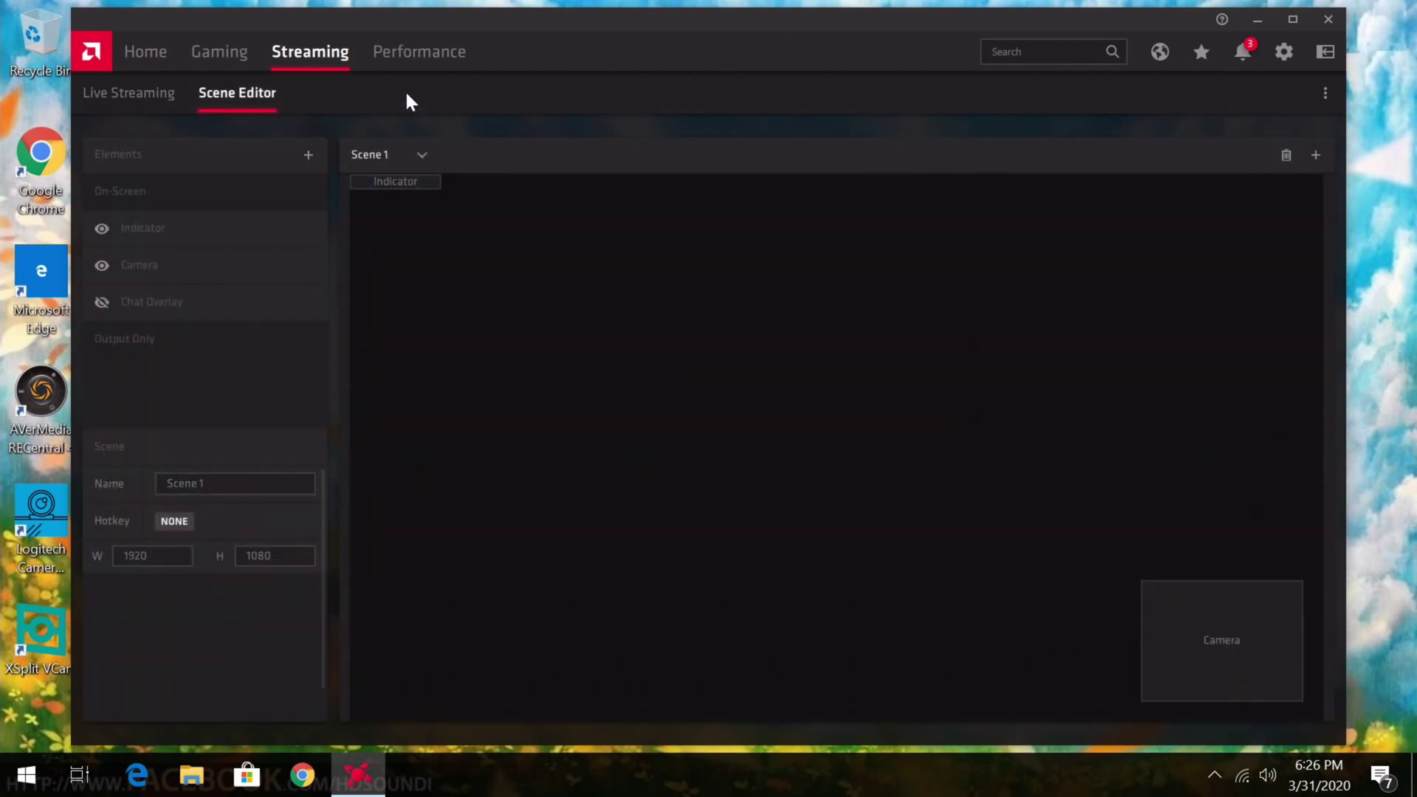
Step: View the performance metrics, accept the tuning license agreement, and review the tuning and advisor options
click(430, 52)
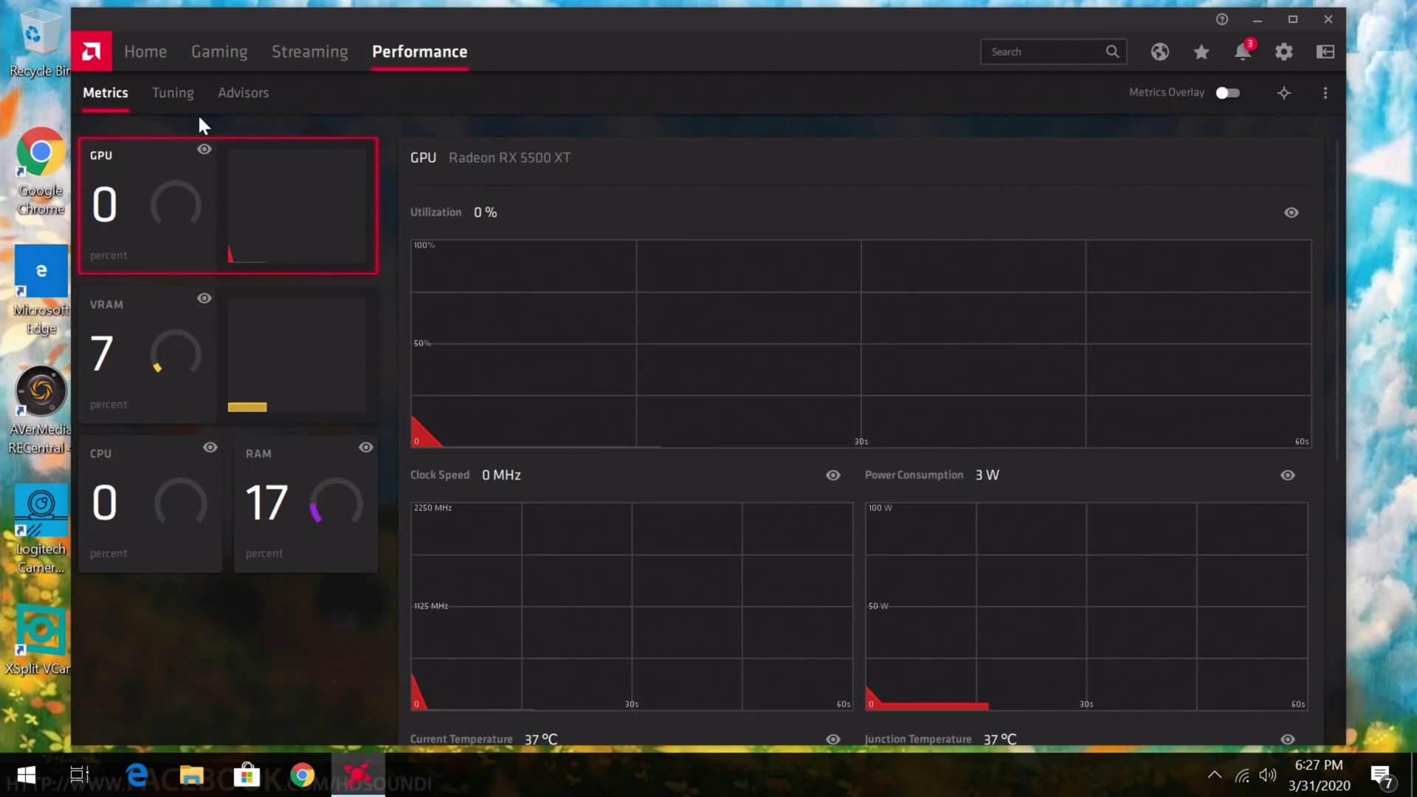
click(181, 94)
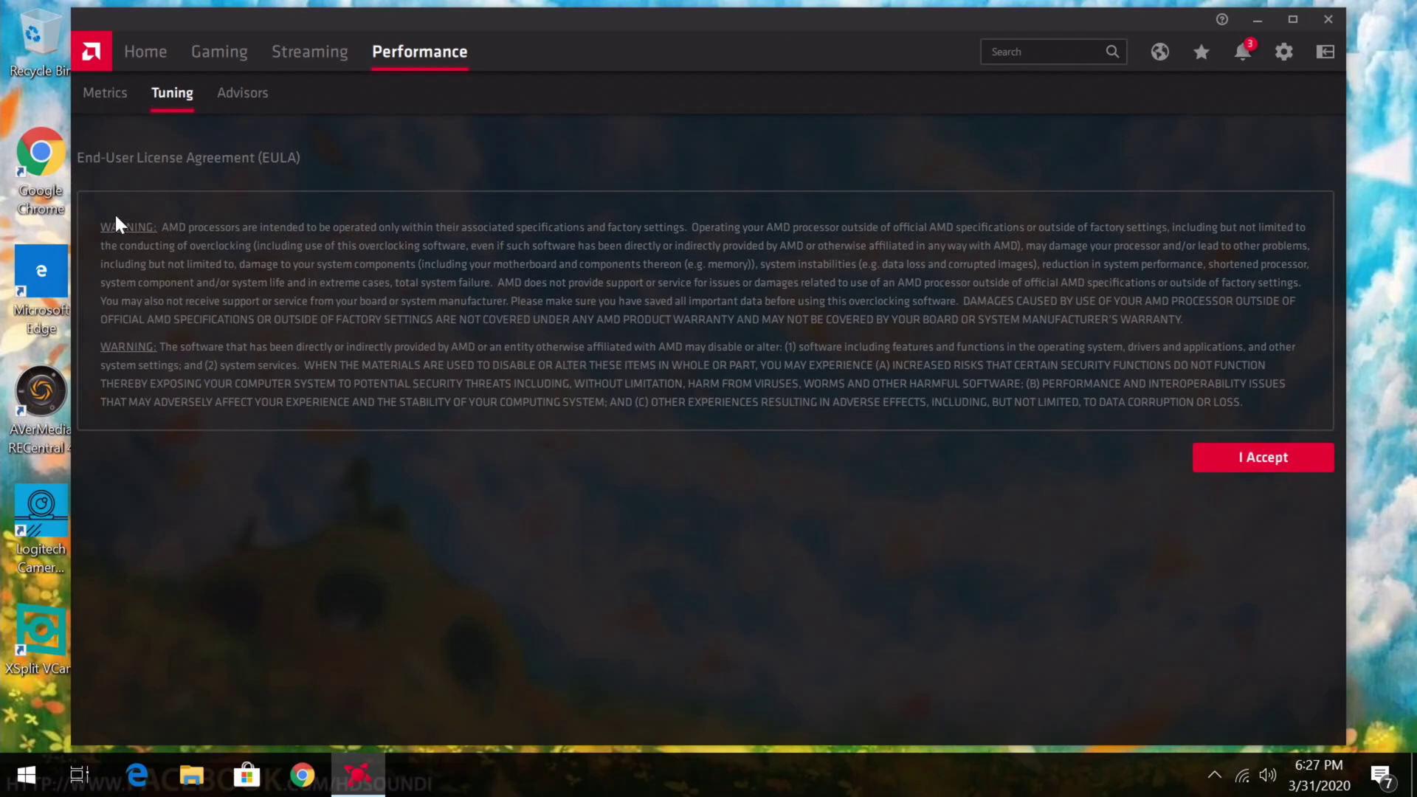
click(1259, 459)
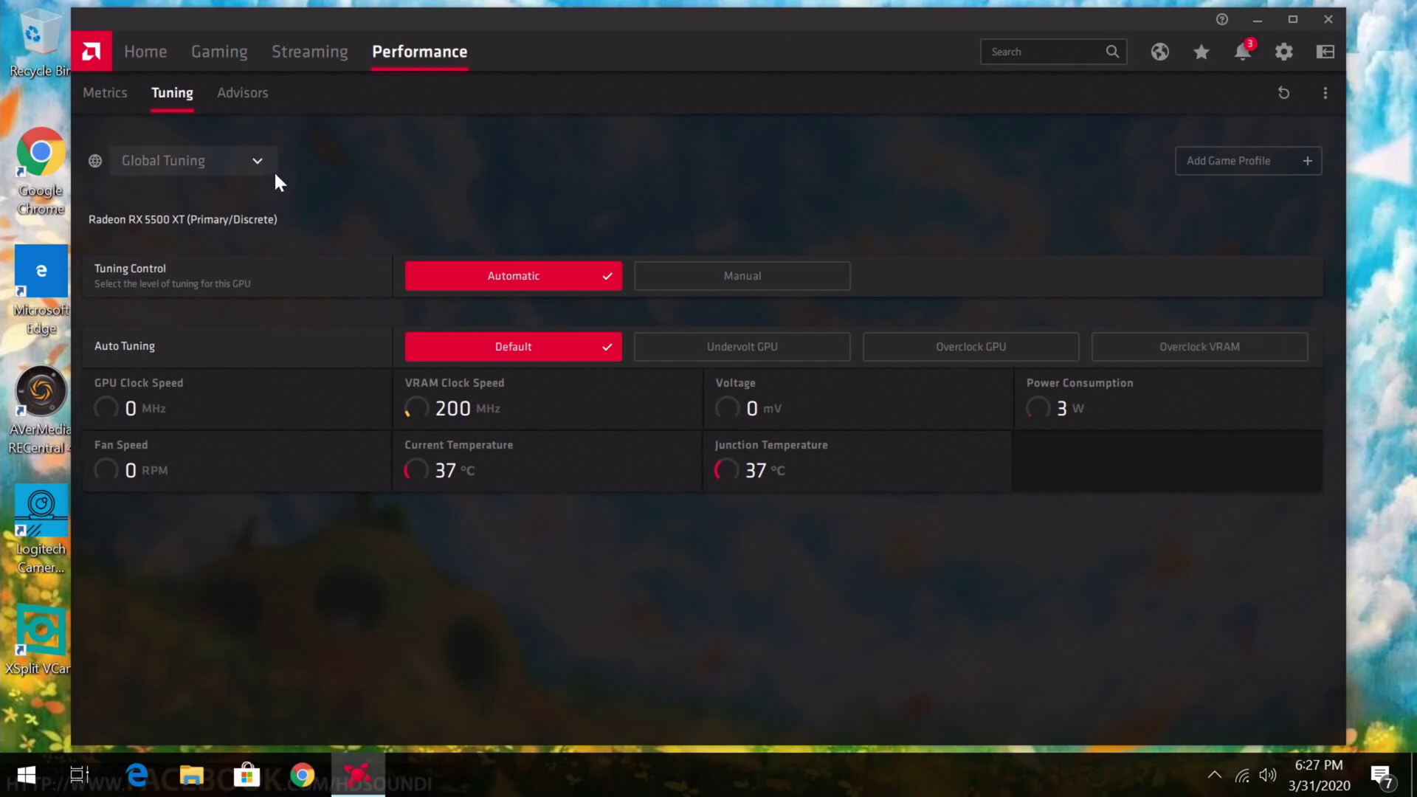
click(250, 94)
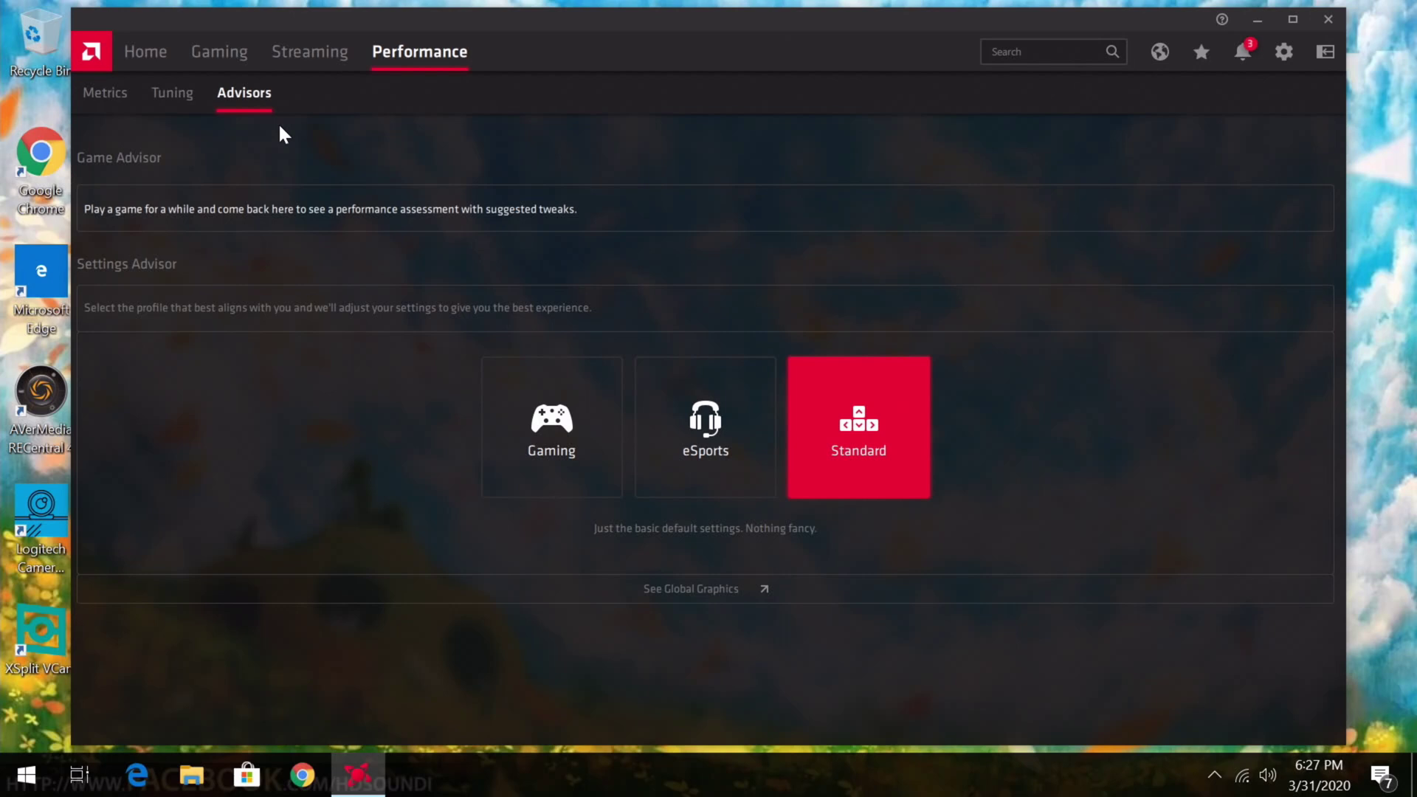
Step: Look at the built-in web browser, the Radeon Software idea-voting page and the notification messages
click(1161, 47)
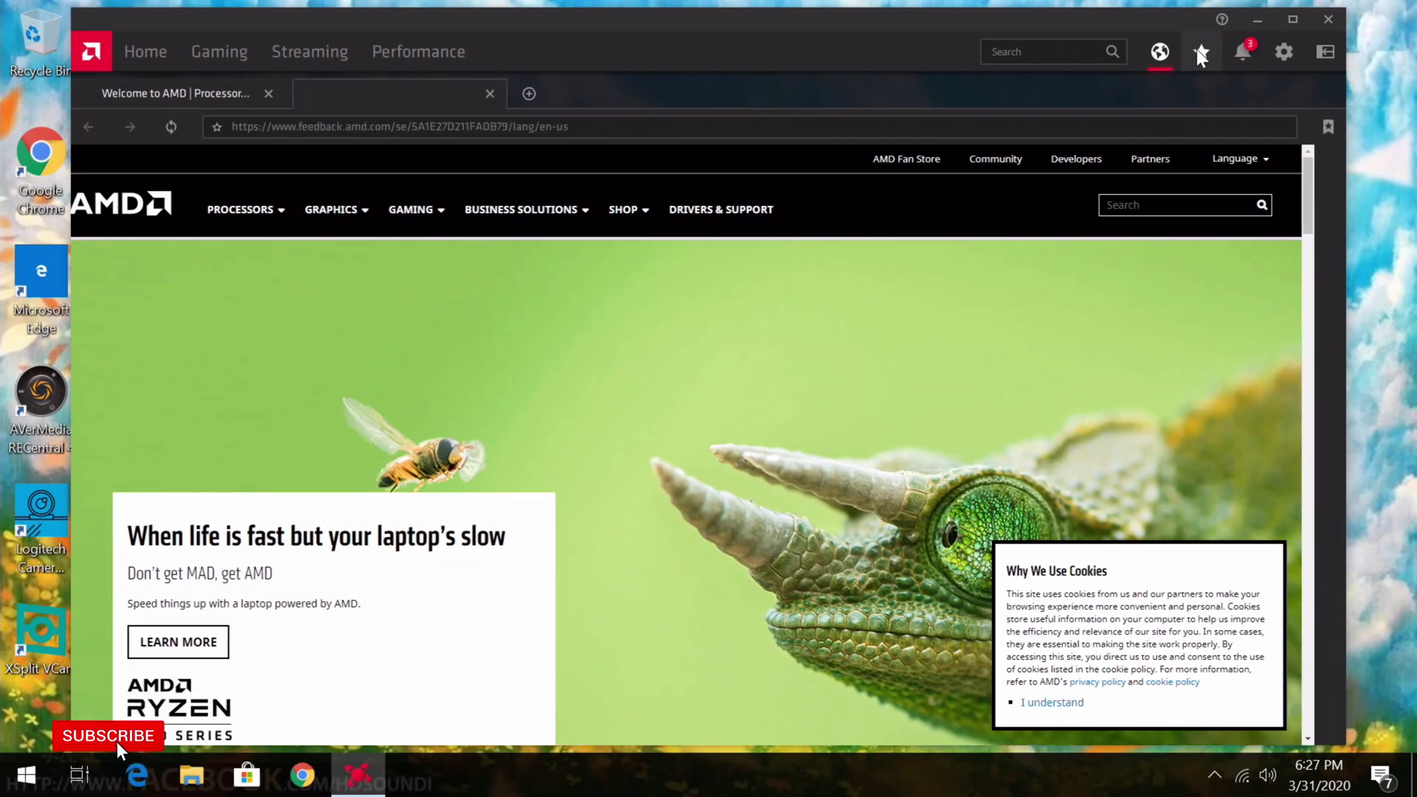
click(1200, 53)
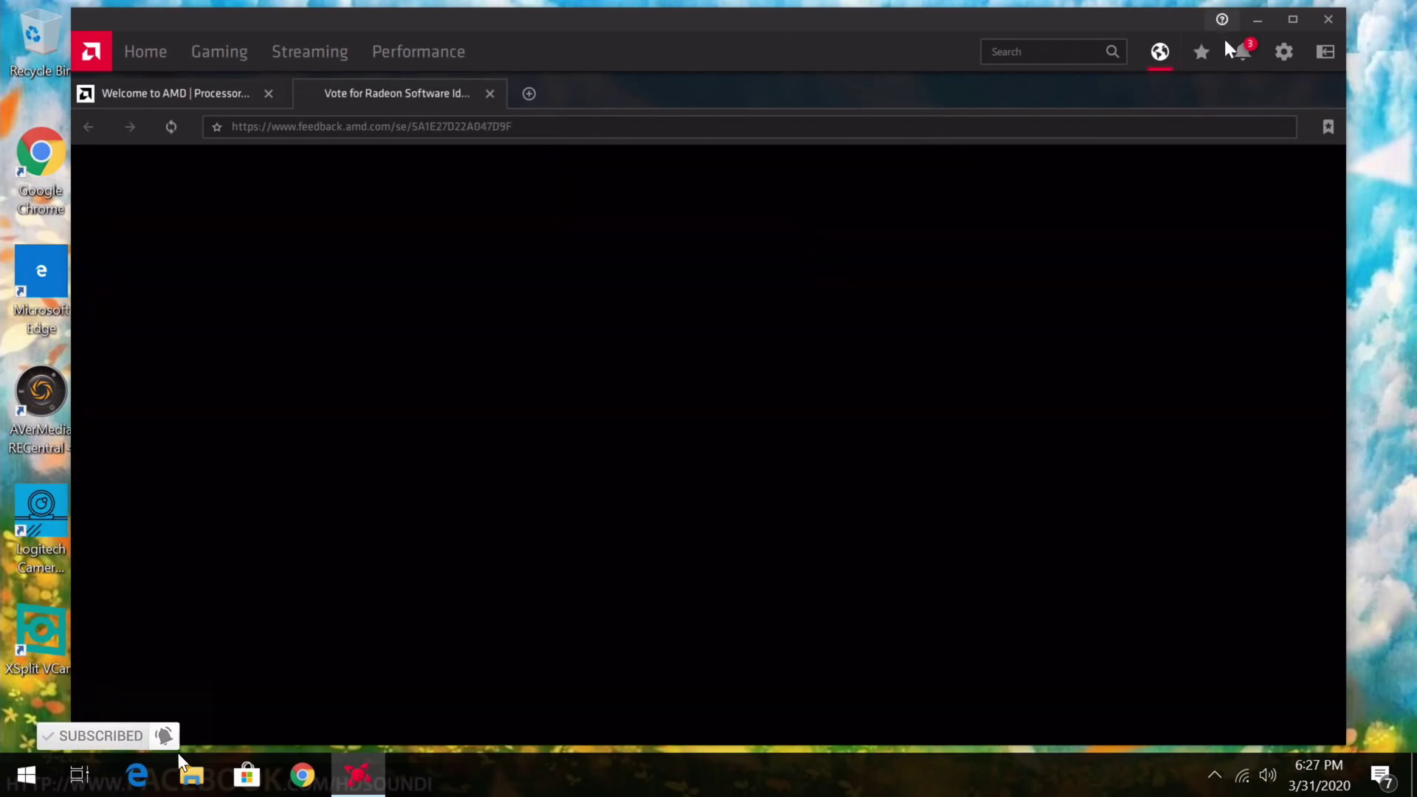
click(1246, 49)
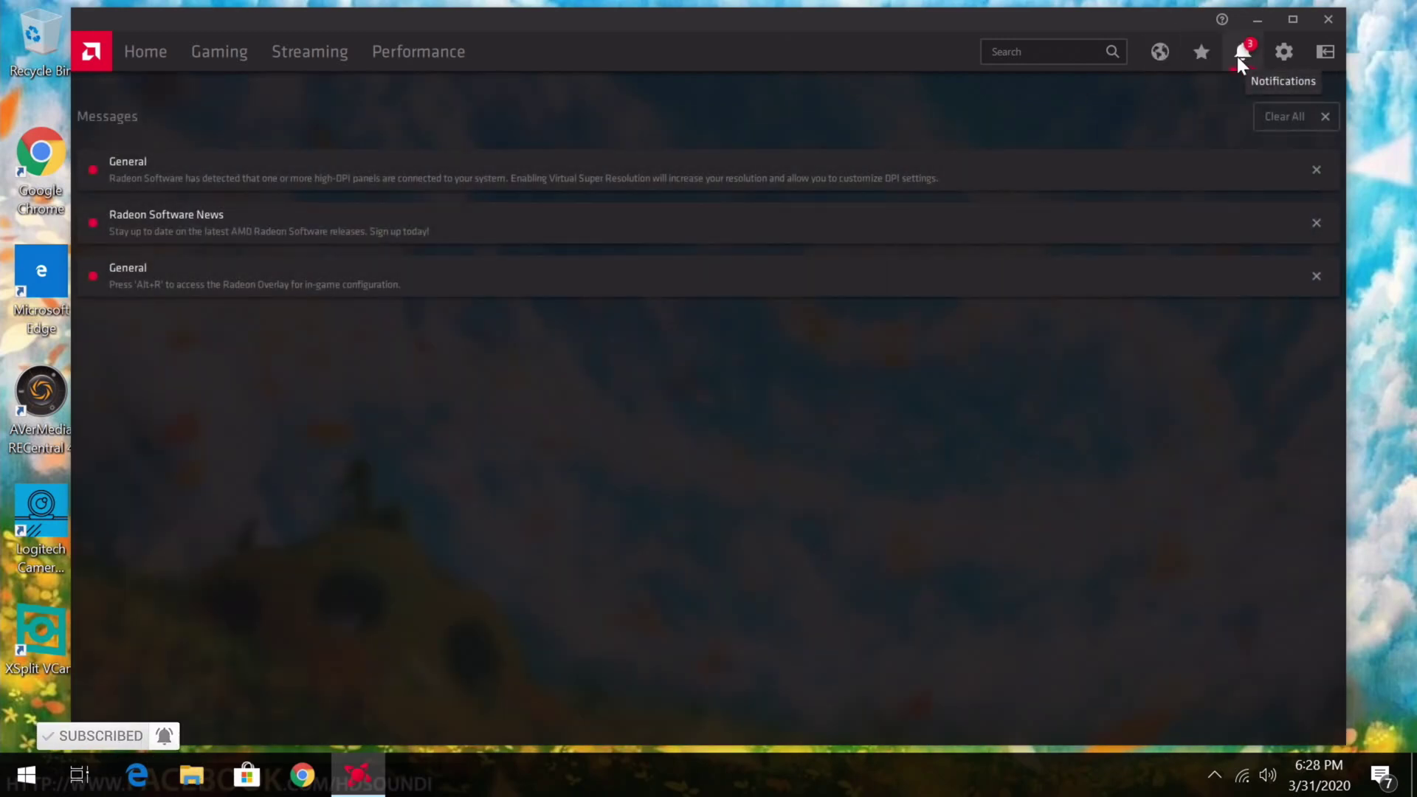
Step: Examine the settings categories from System and Graphics through Display, Video, Hotkeys, Accounts and Devices to General
click(1284, 53)
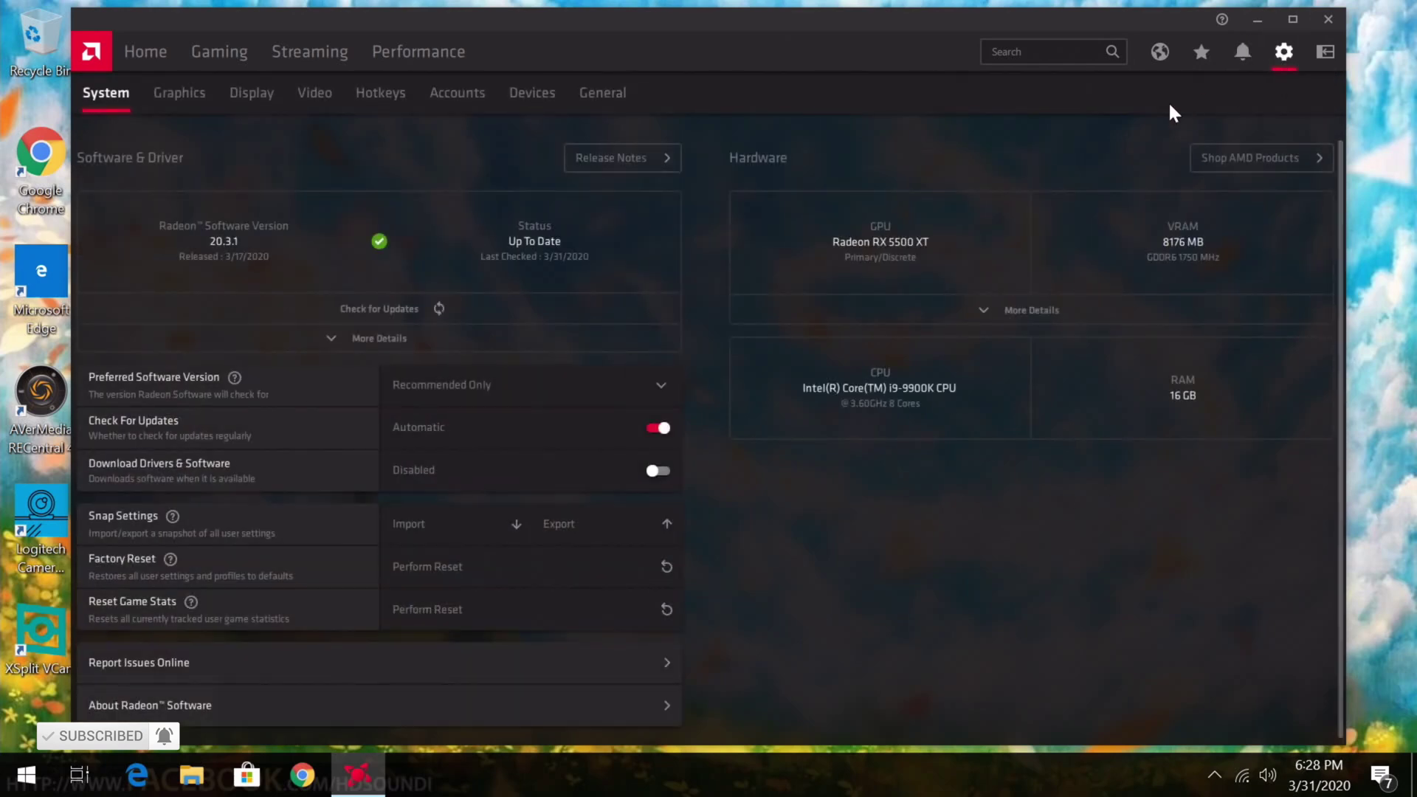
click(192, 91)
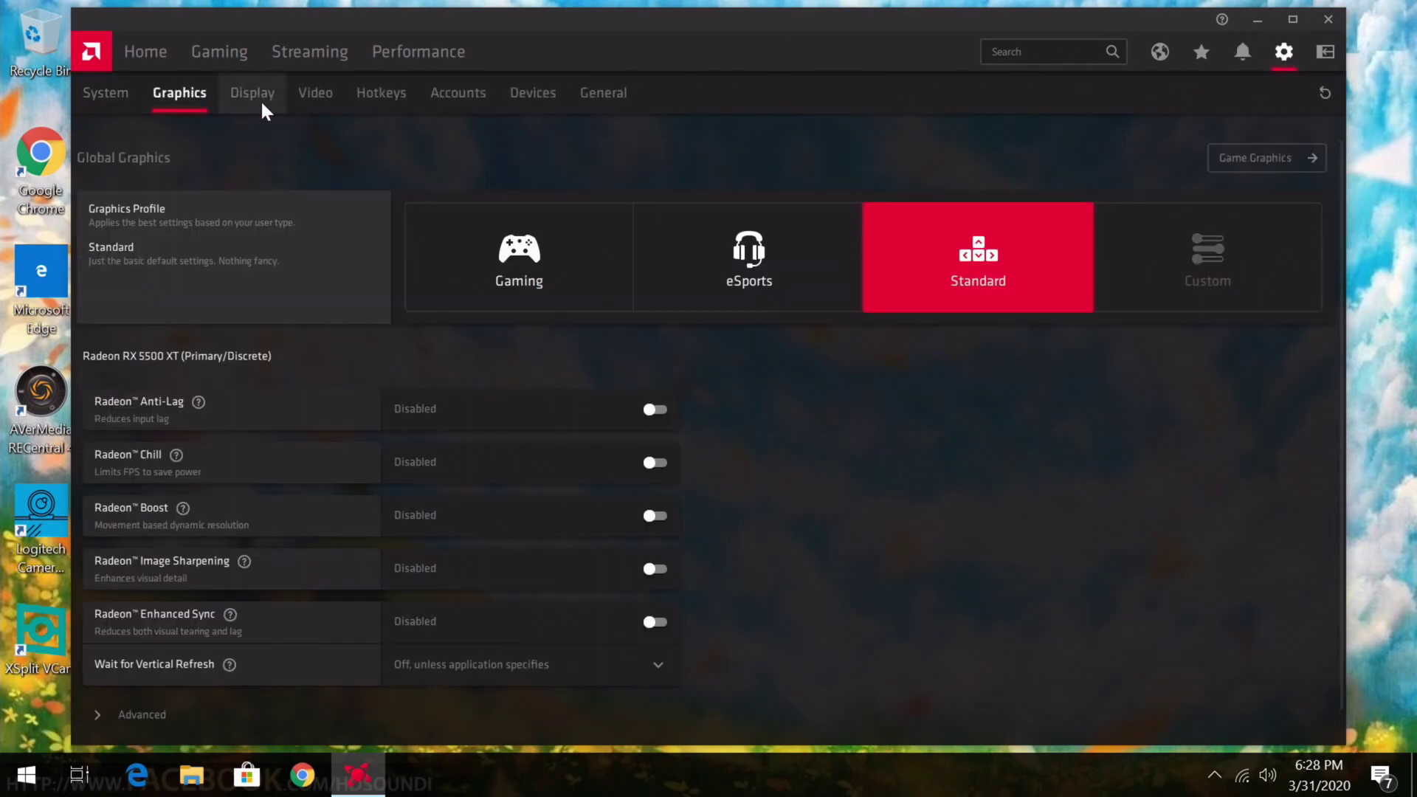
click(262, 104)
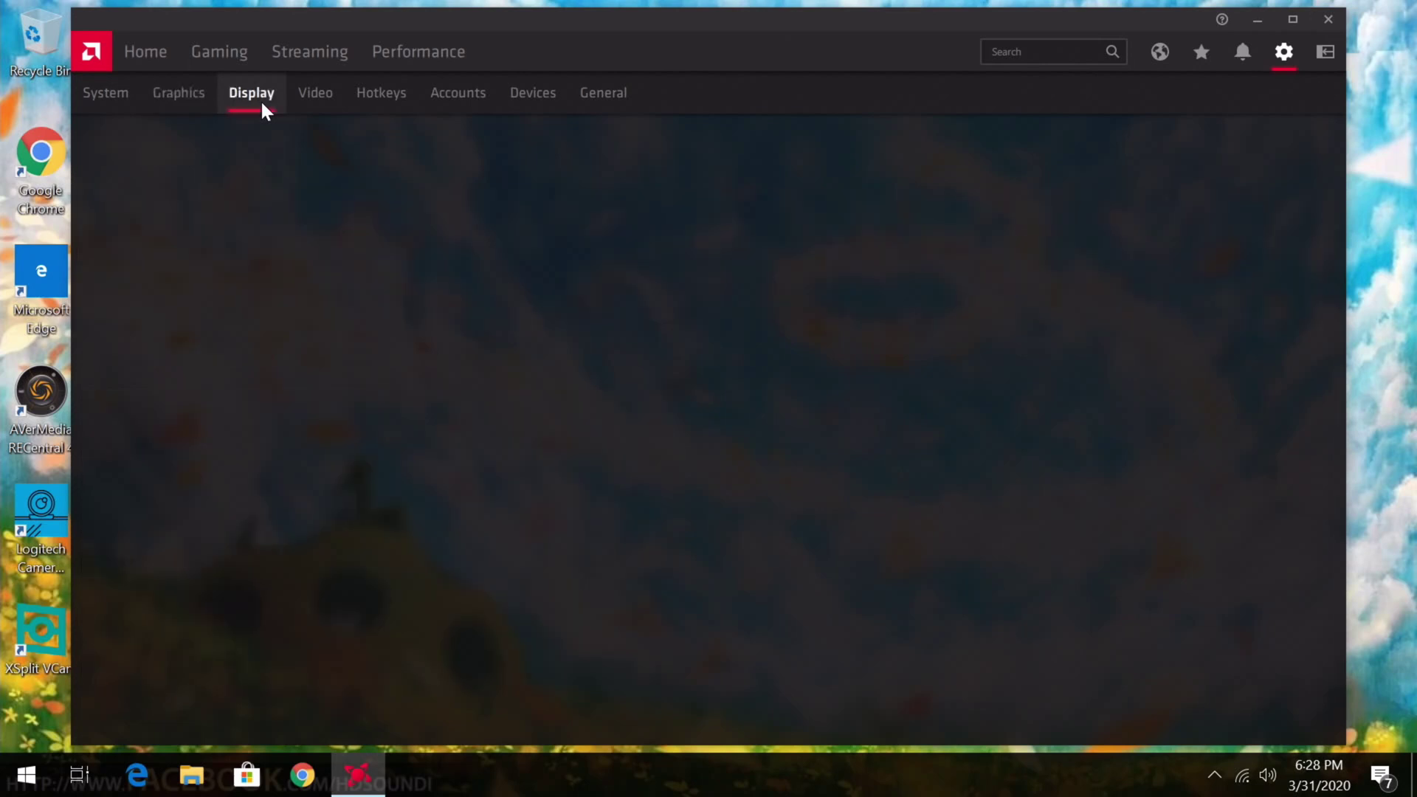
click(321, 104)
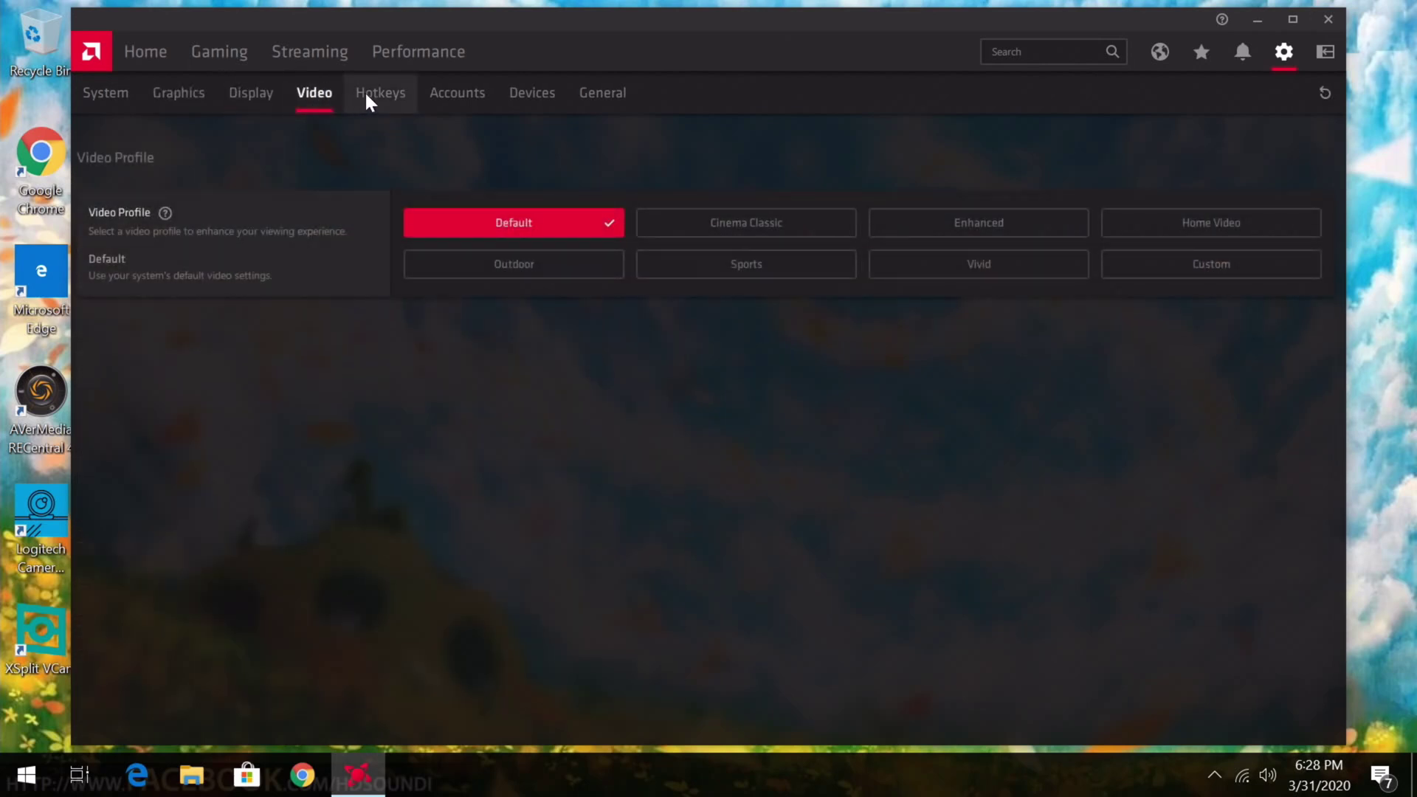
click(367, 98)
click(443, 93)
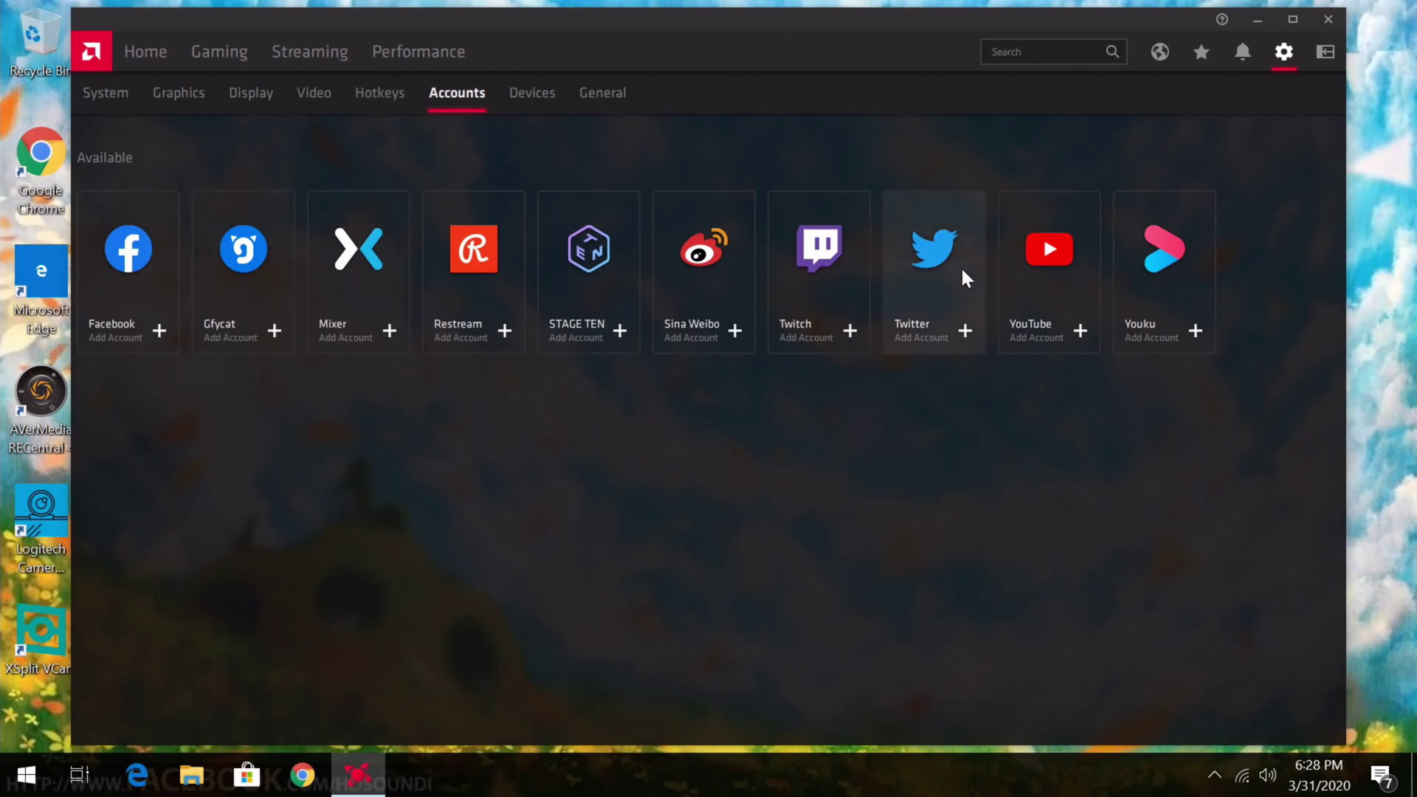
click(525, 94)
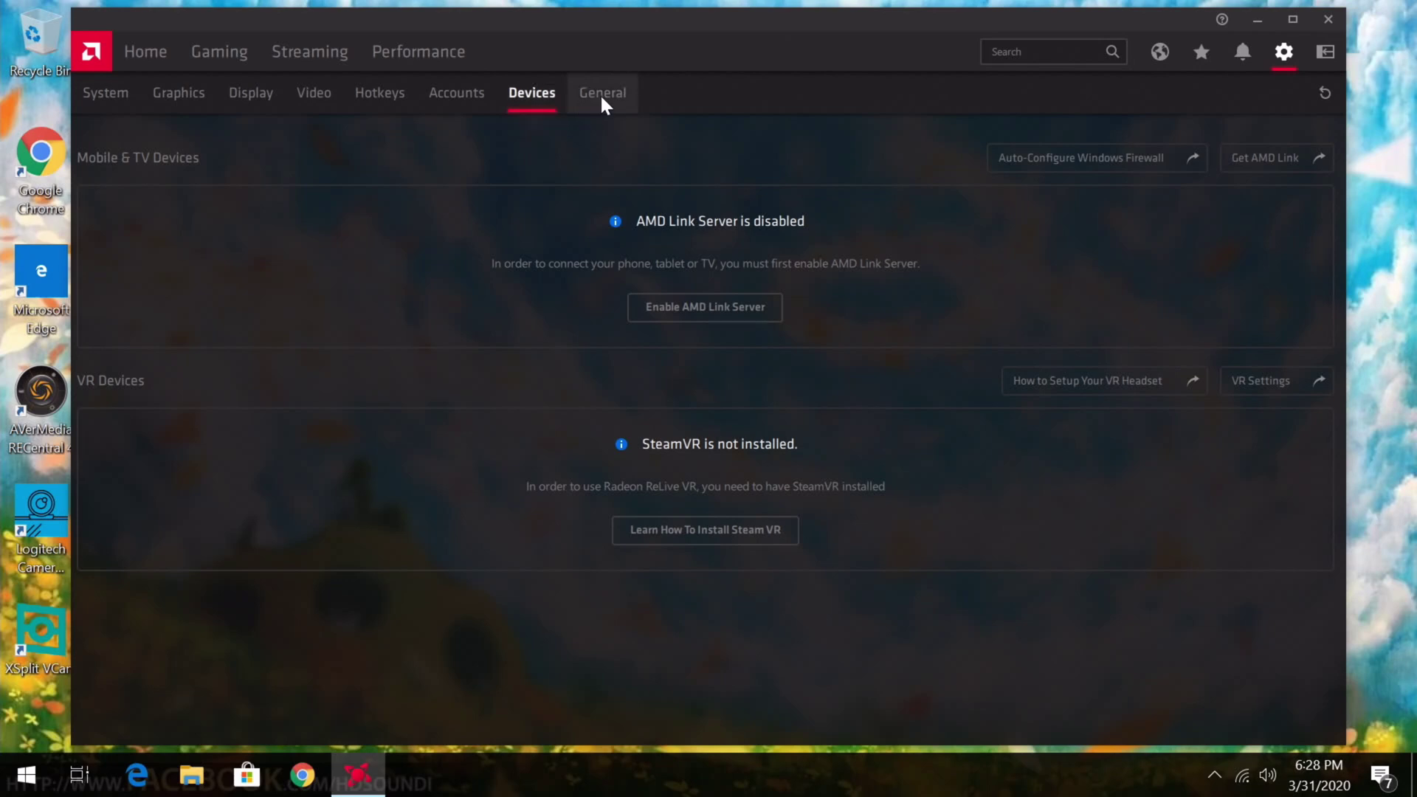
click(599, 93)
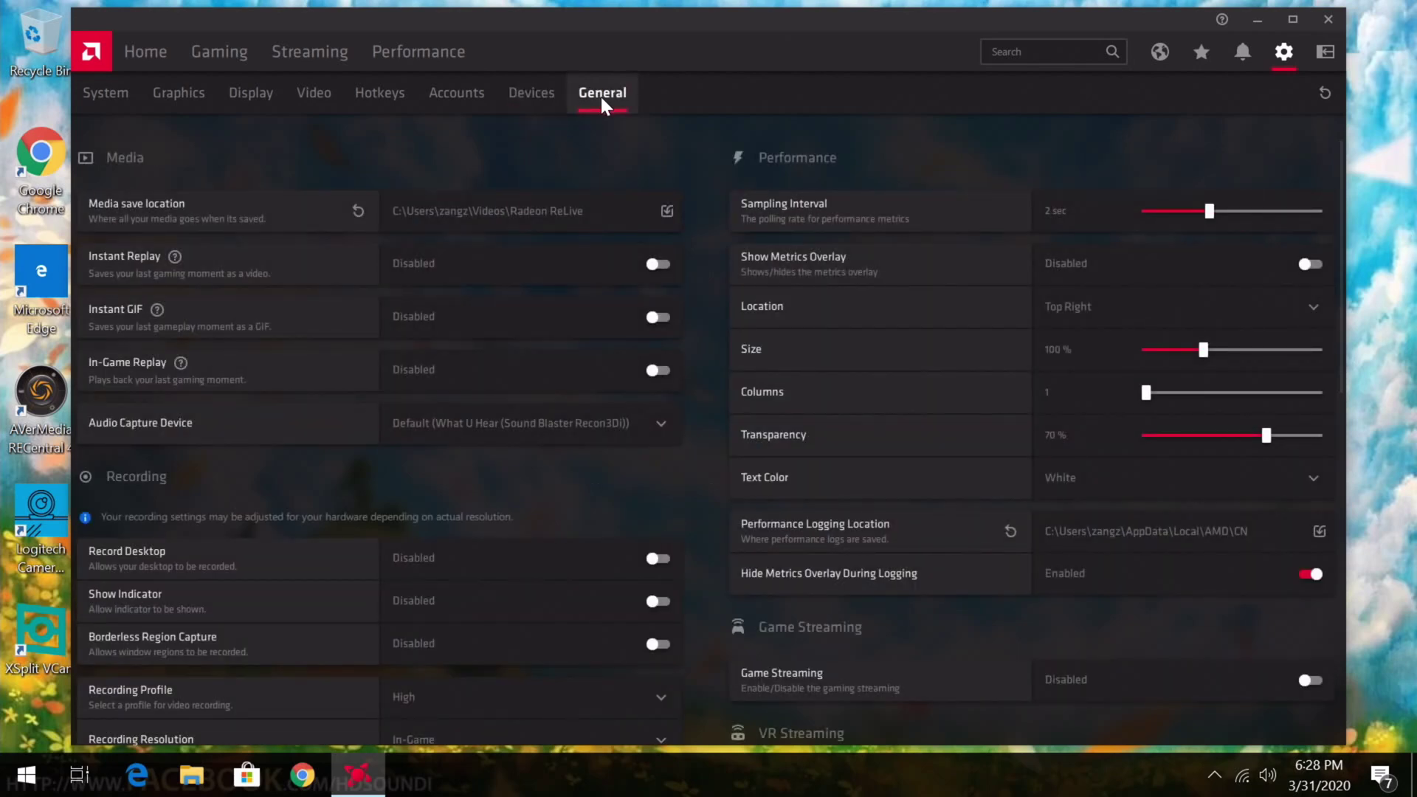